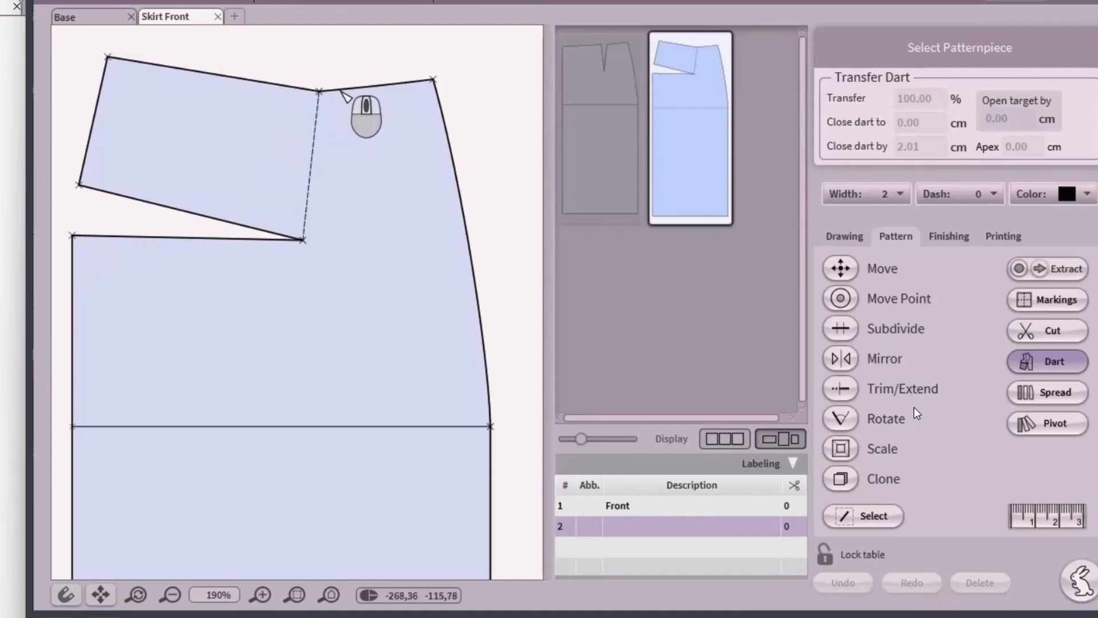
- Drag the control point of the right waist Bezier beside the dart to smooth its curve
scroll(341, 92, up, 4)
middle_drag(380, 109, 277, 183)
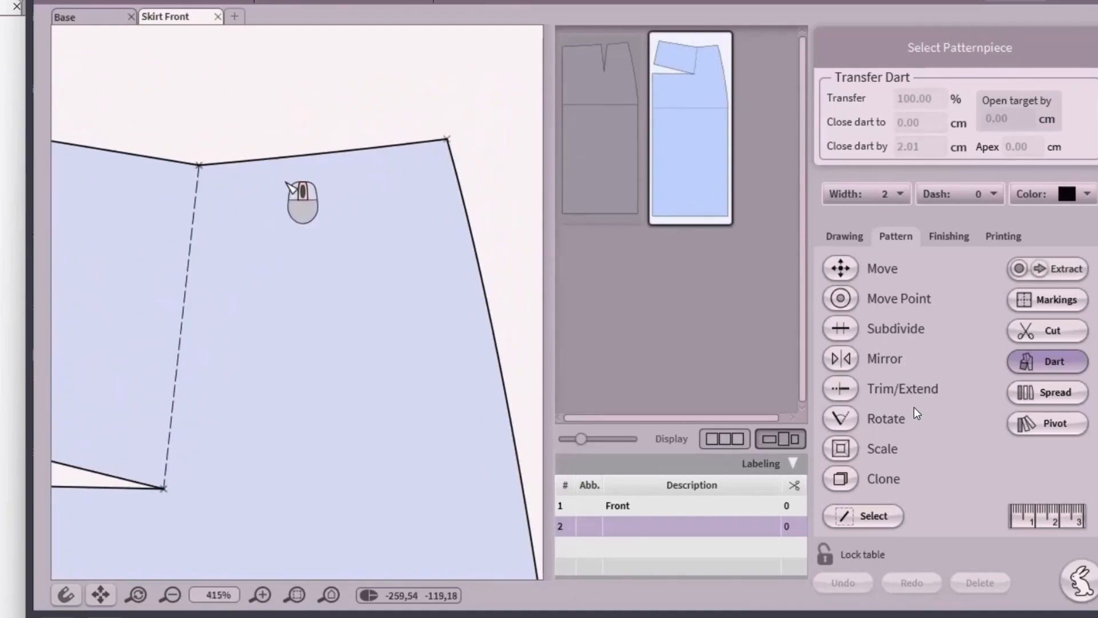
click(863, 517)
click(340, 153)
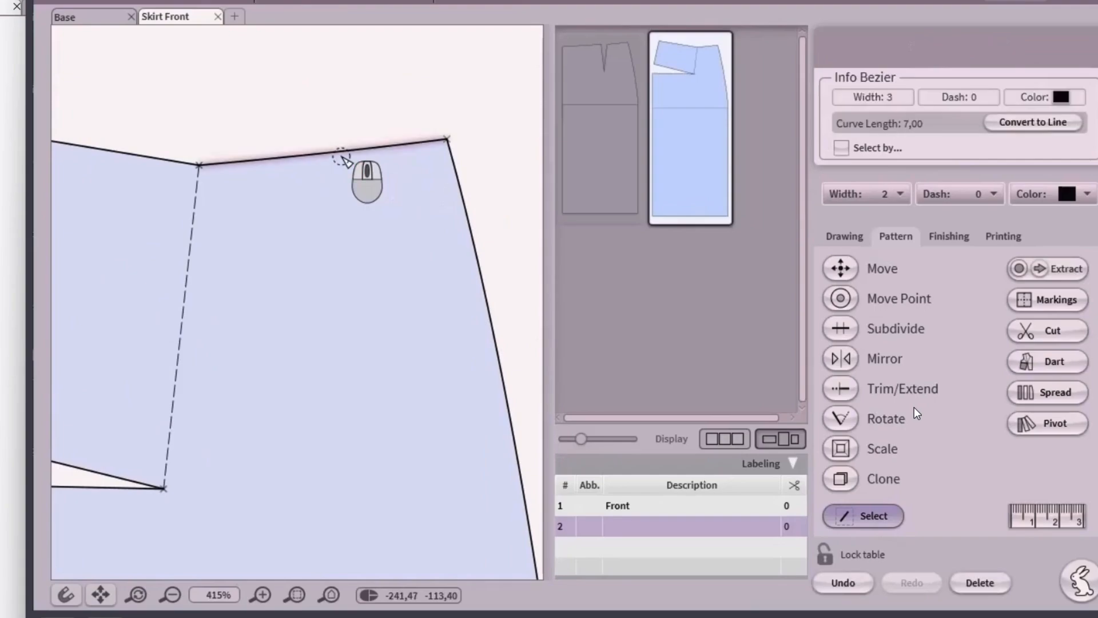
click(846, 297)
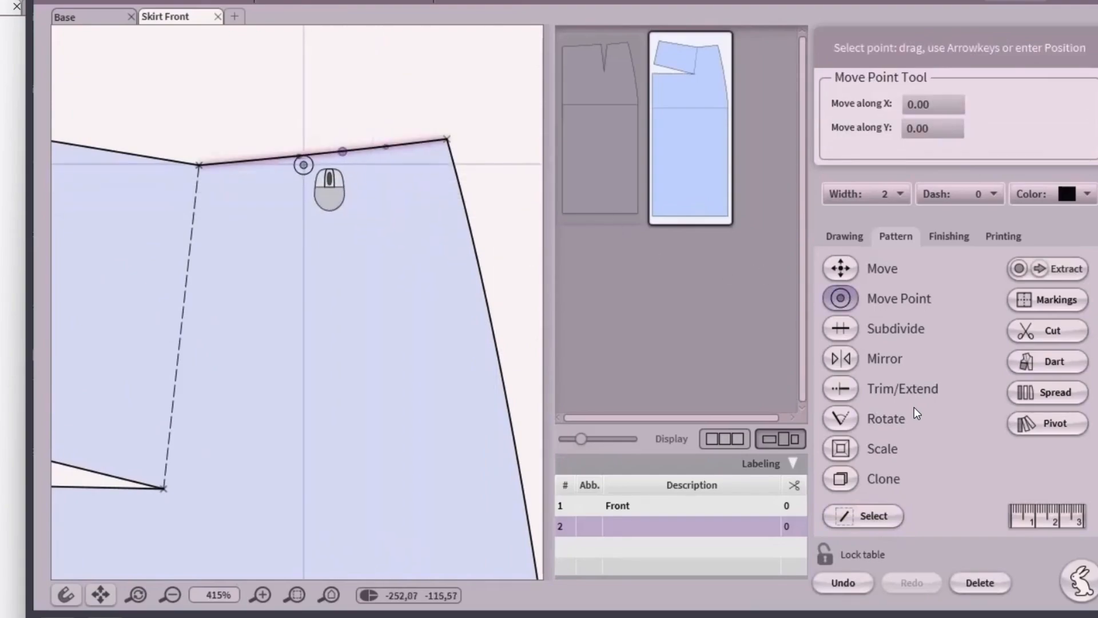
drag(299, 156, 426, 156)
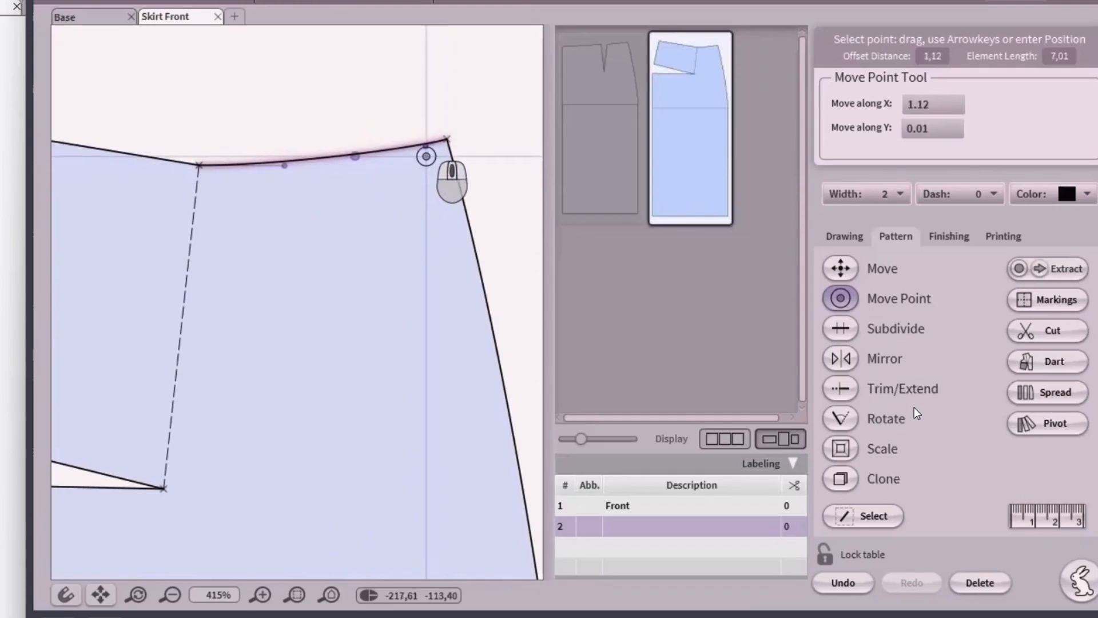
click(852, 517)
click(351, 107)
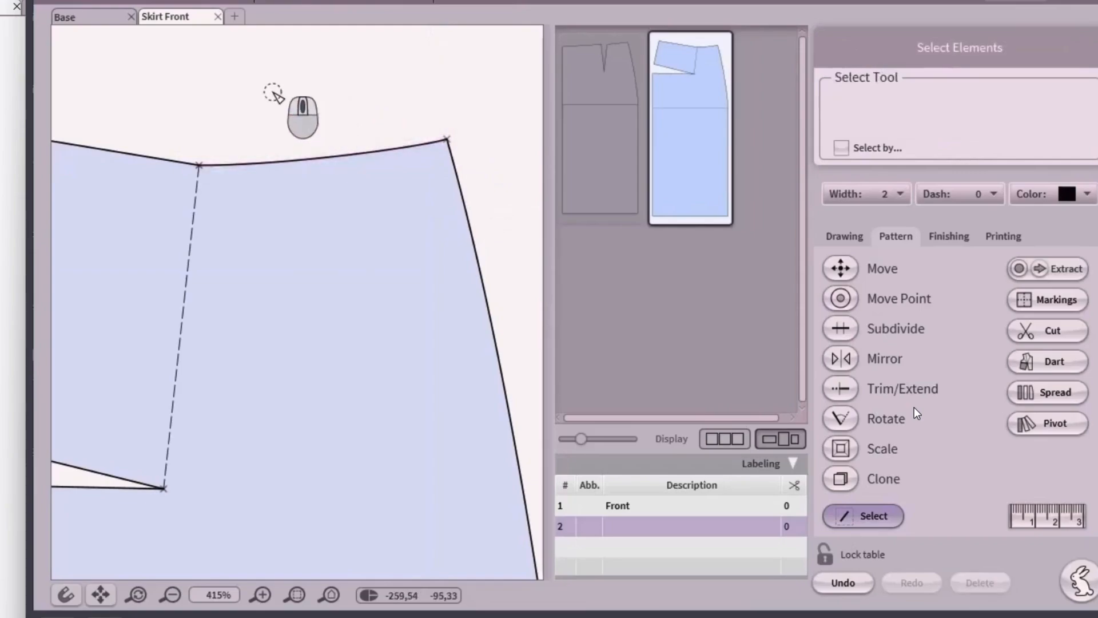
- Convert the straight left waist line to a cubic curve and bend it to match the right
scroll(263, 100, down, 3)
middle_drag(221, 97, 398, 159)
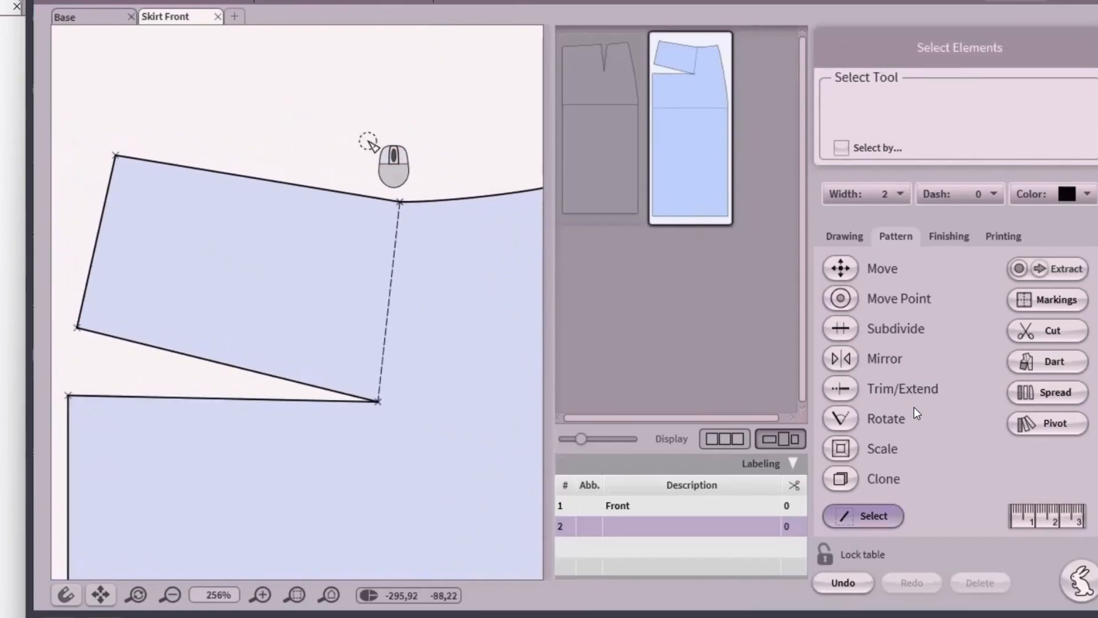
scroll(368, 142, up, 1)
click(310, 195)
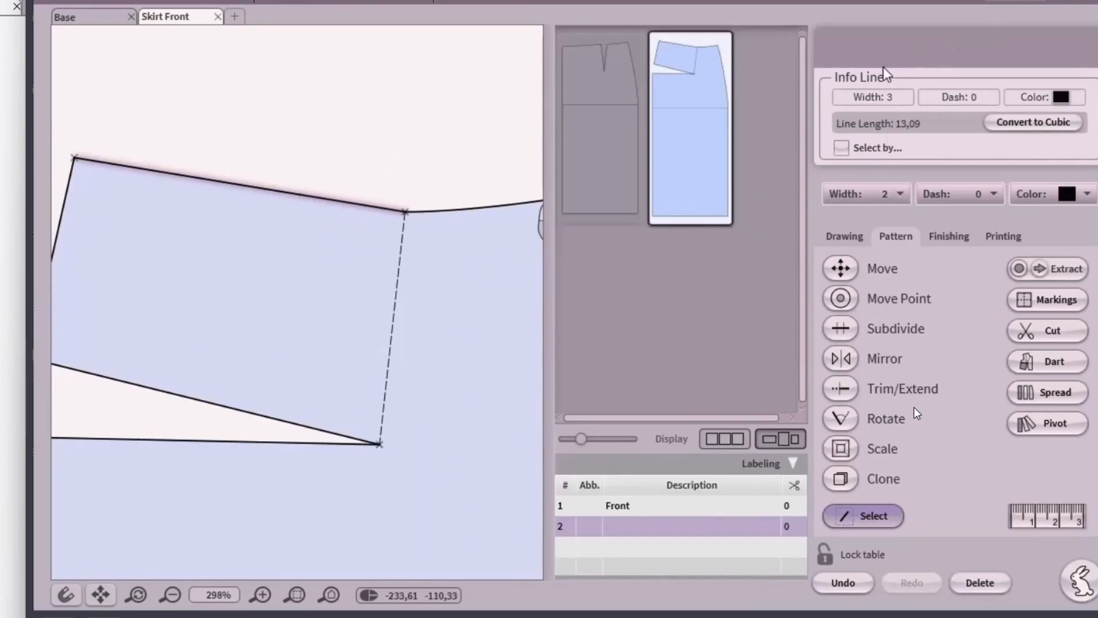
click(1020, 127)
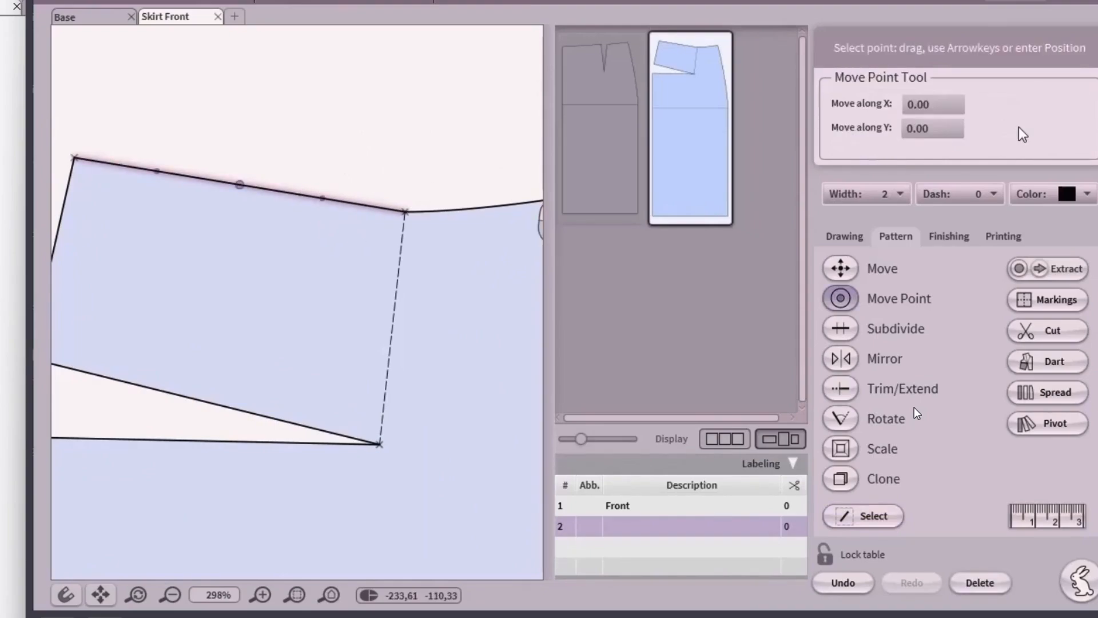
drag(321, 197, 294, 202)
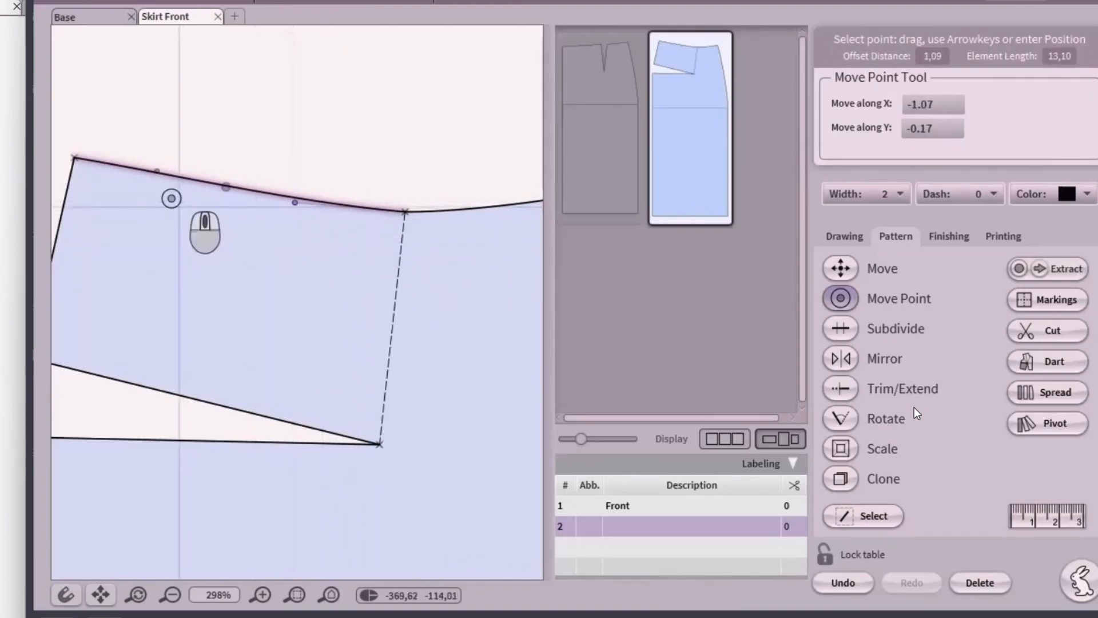
drag(157, 170, 99, 163)
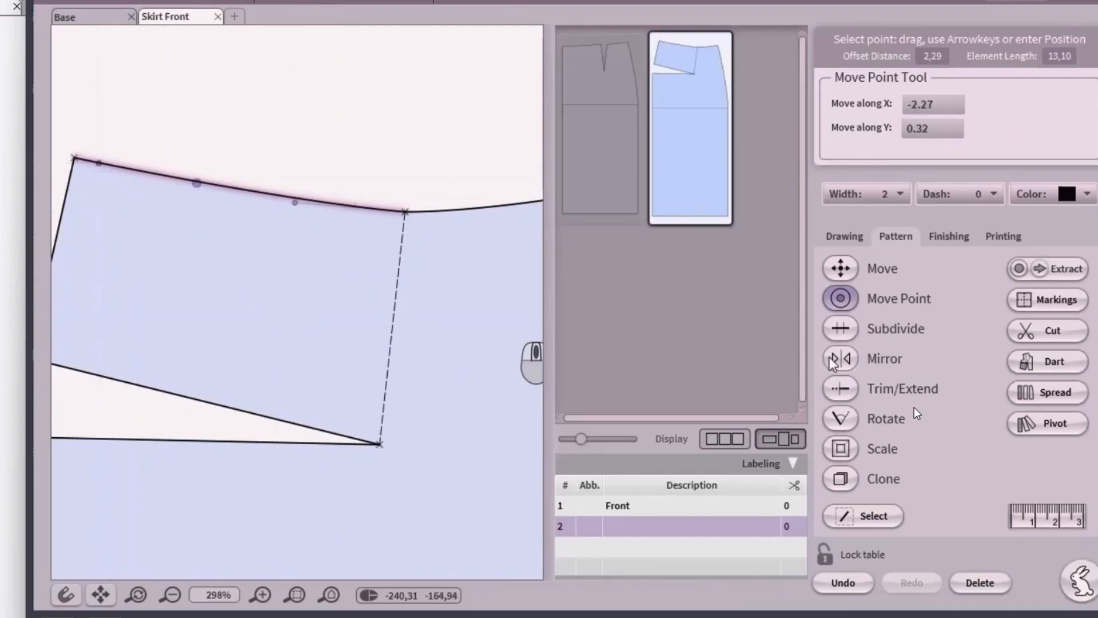
click(841, 509)
click(452, 216)
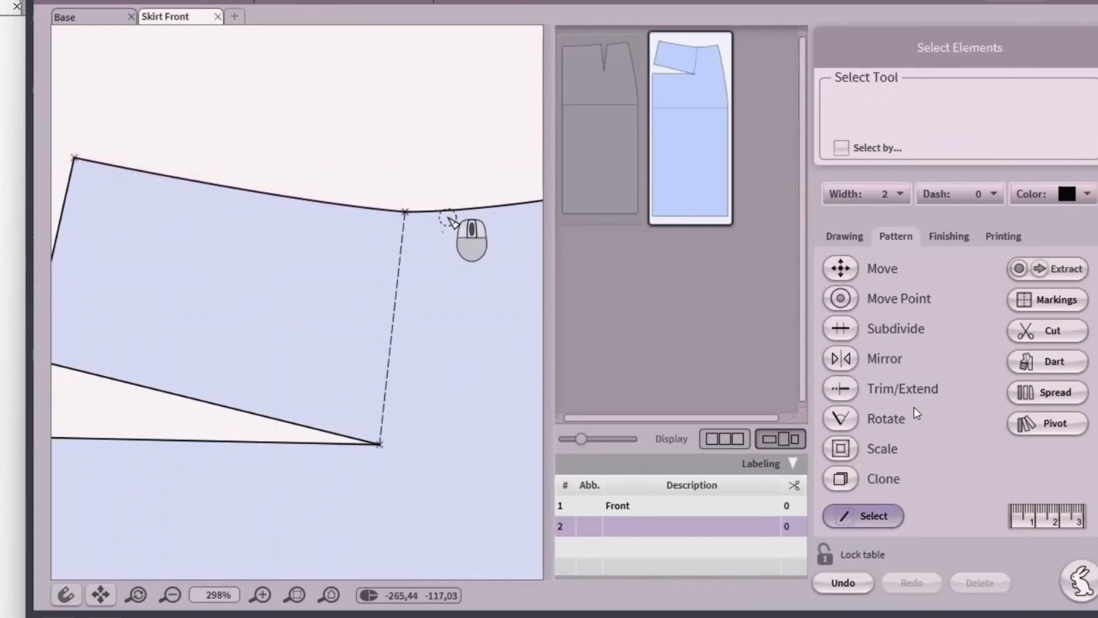
scroll(424, 228, down, 3)
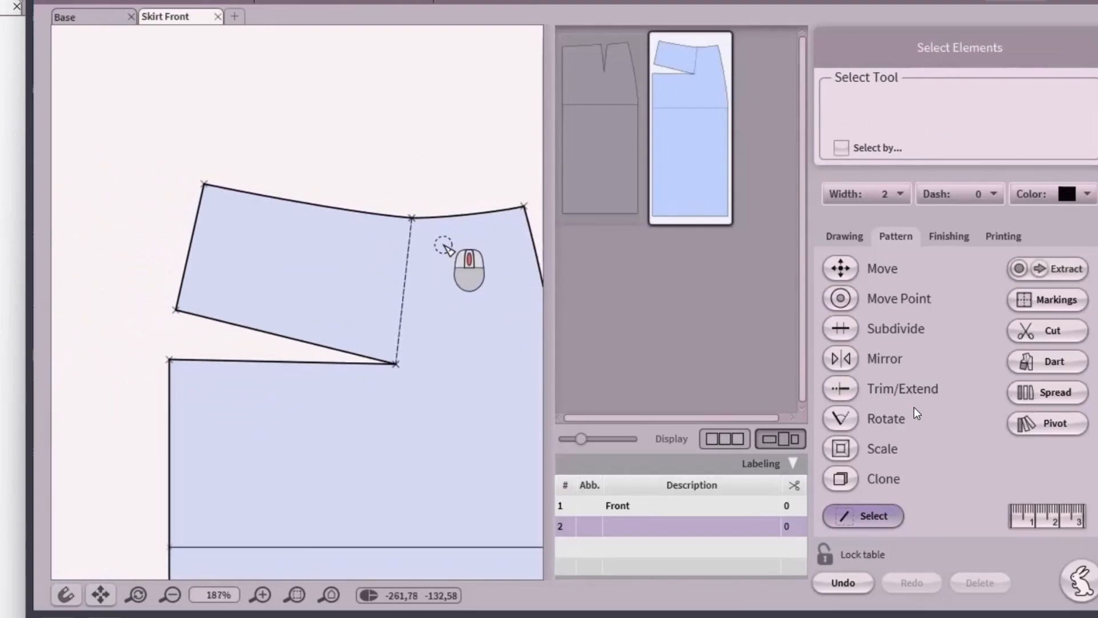
middle_drag(412, 236, 380, 172)
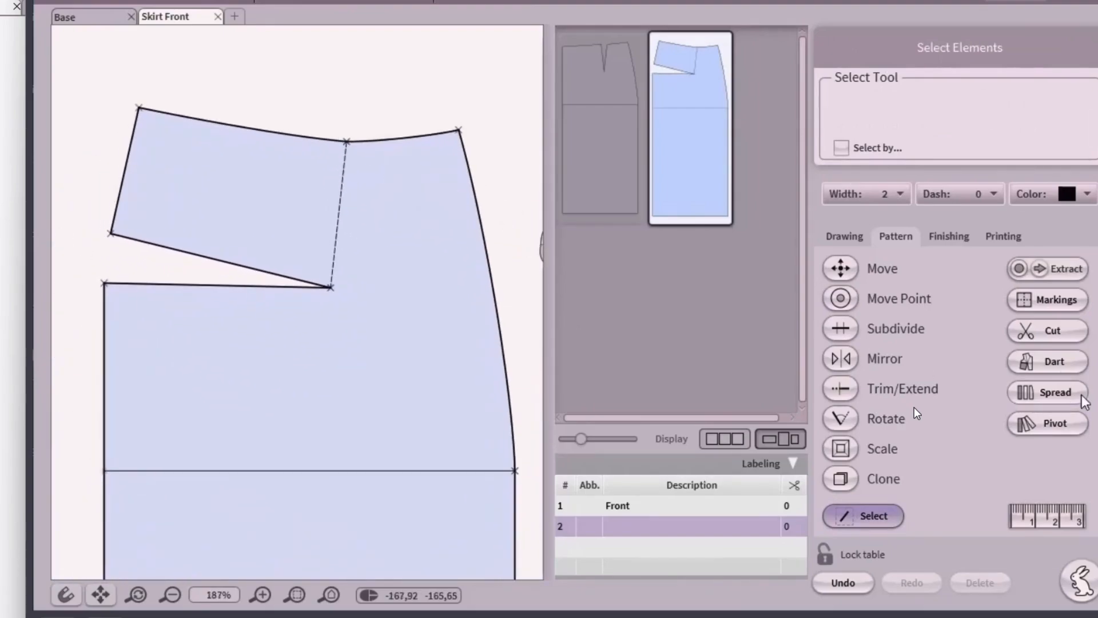
- Rotate the skirt front's dart about its apex so it opens at the waistline
click(1053, 361)
click(372, 357)
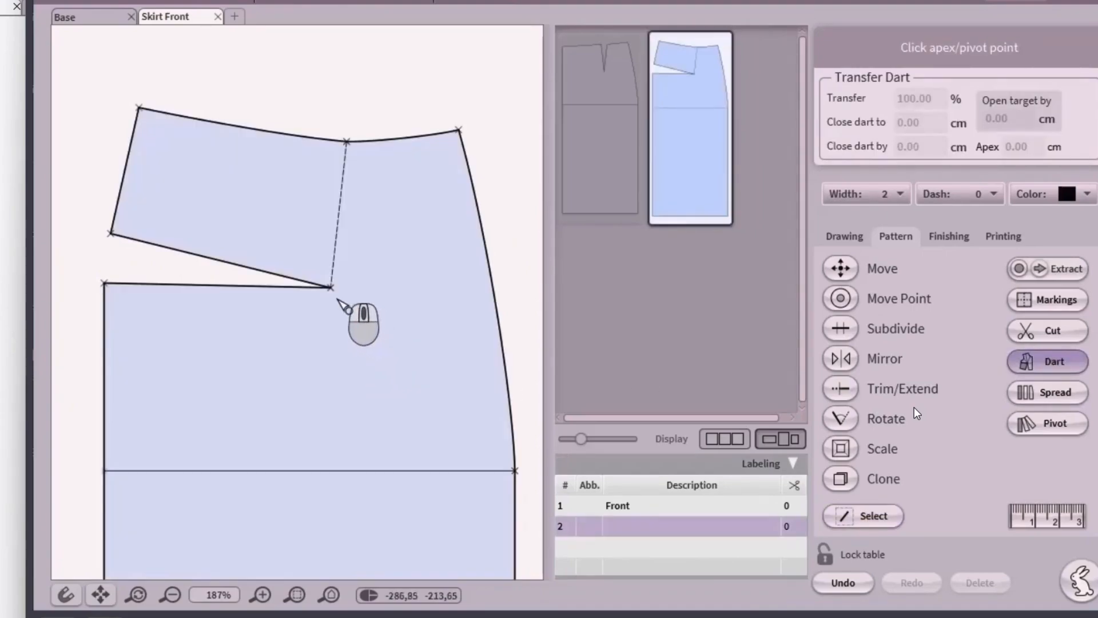
click(332, 288)
click(266, 284)
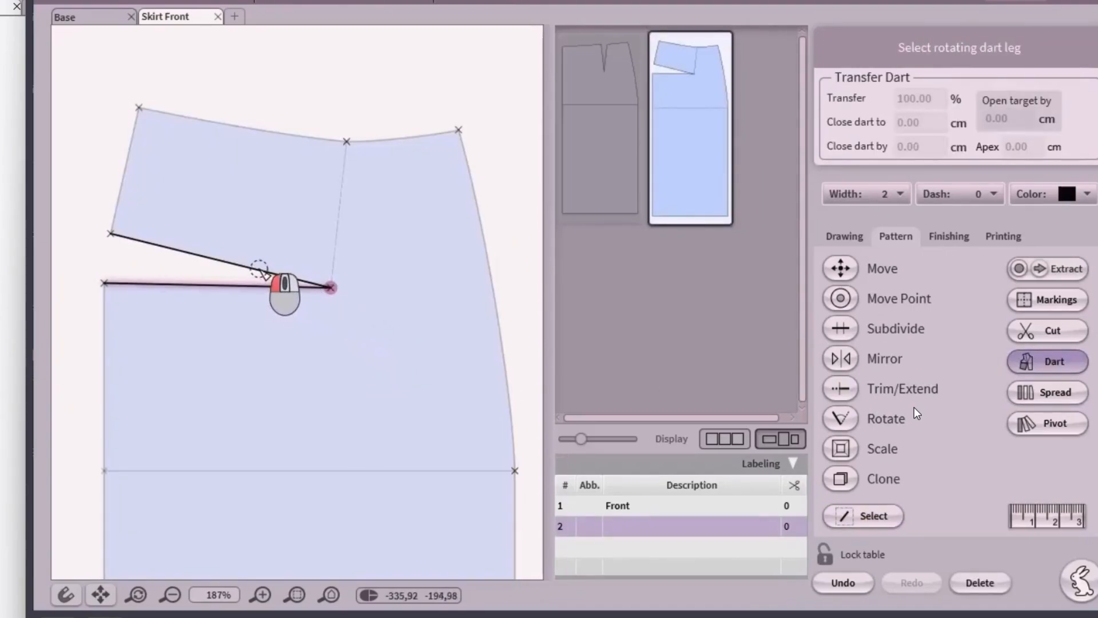
click(277, 273)
drag(357, 222, 346, 142)
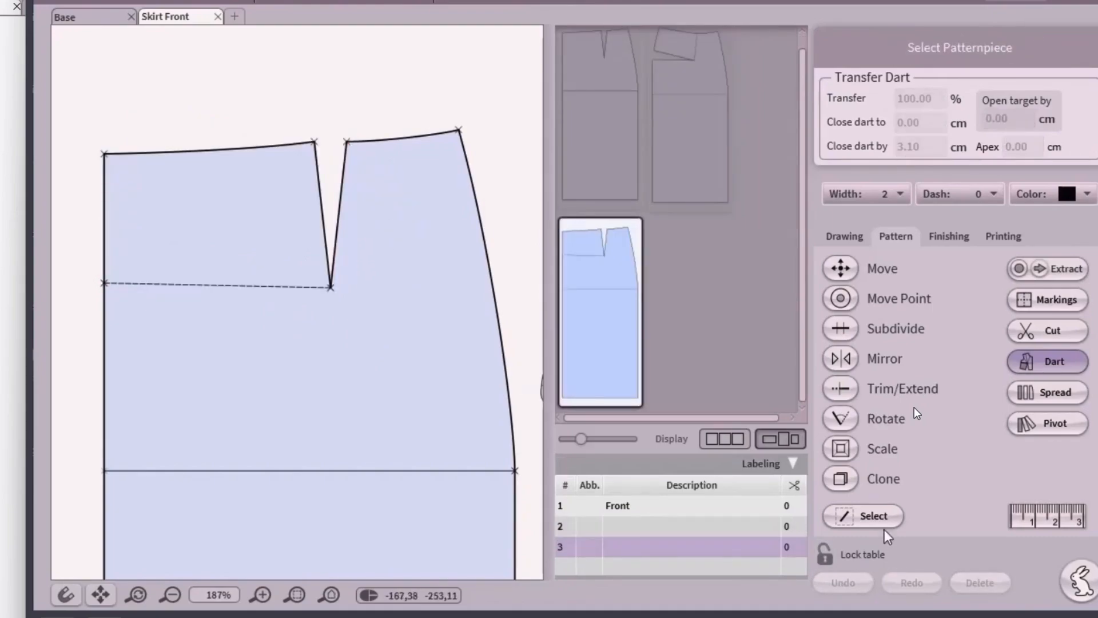
- Delete the dashed horizontal guide line and the leftover point on the left edge
click(872, 516)
click(246, 285)
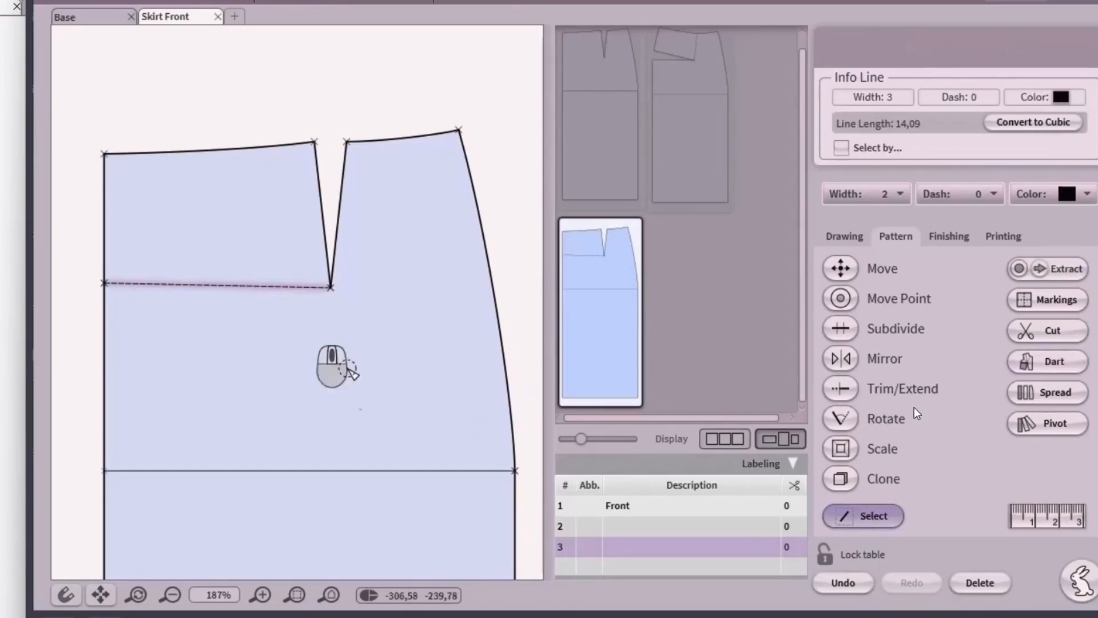
click(988, 588)
click(840, 298)
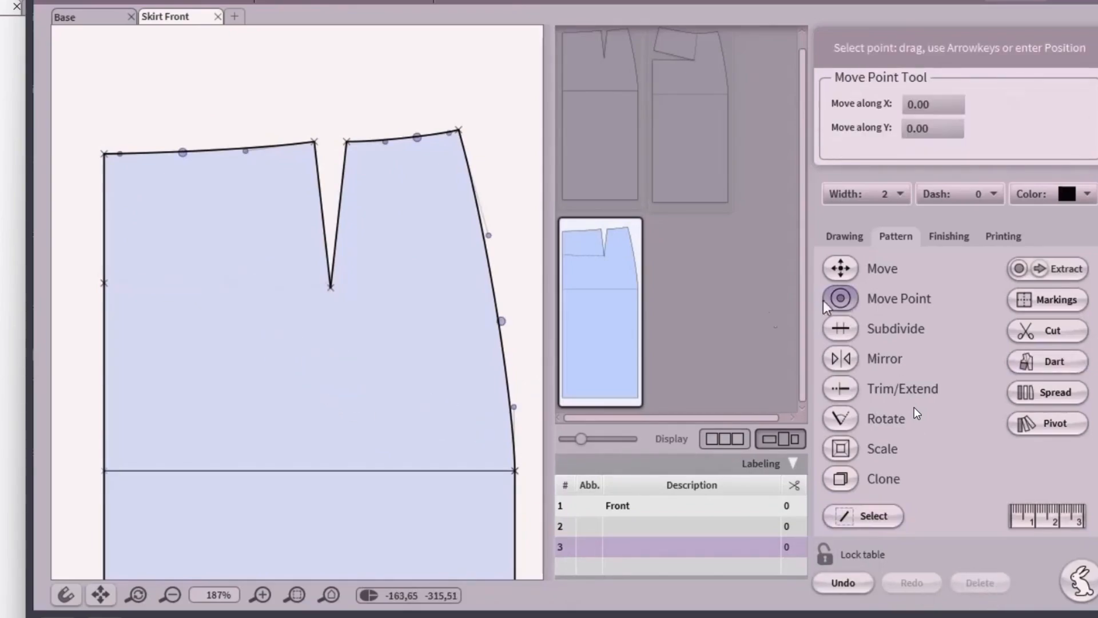
click(105, 282)
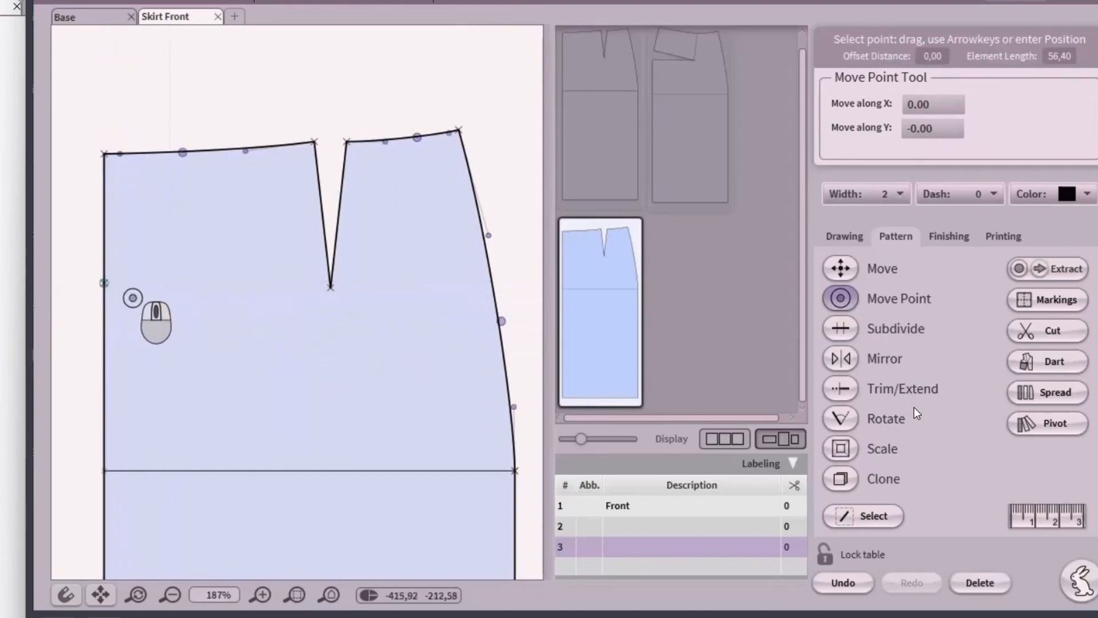
click(980, 582)
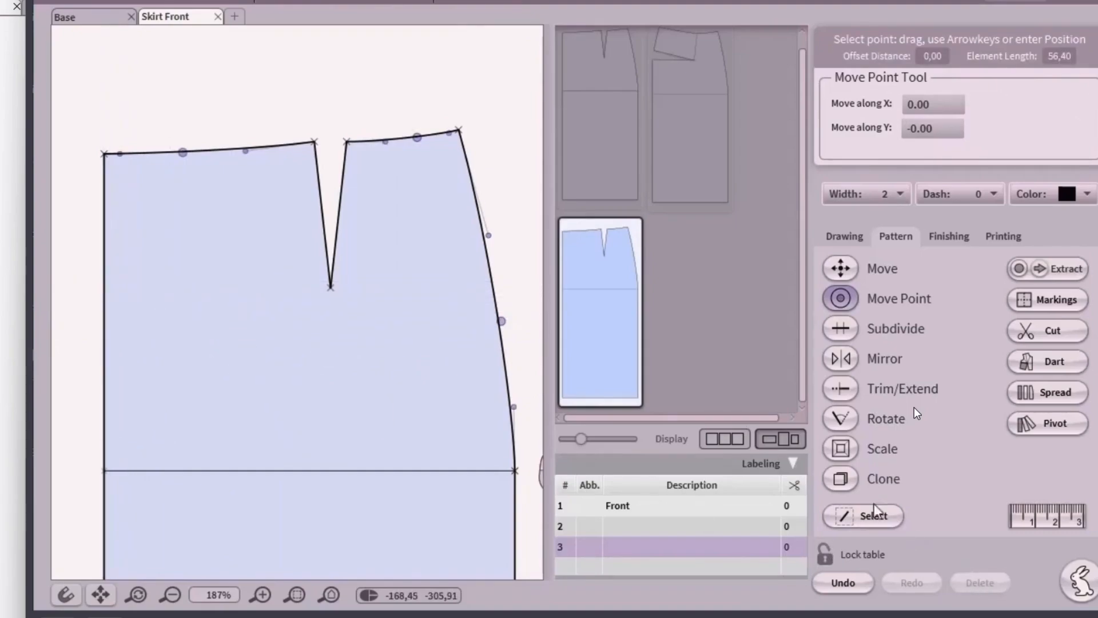
click(841, 298)
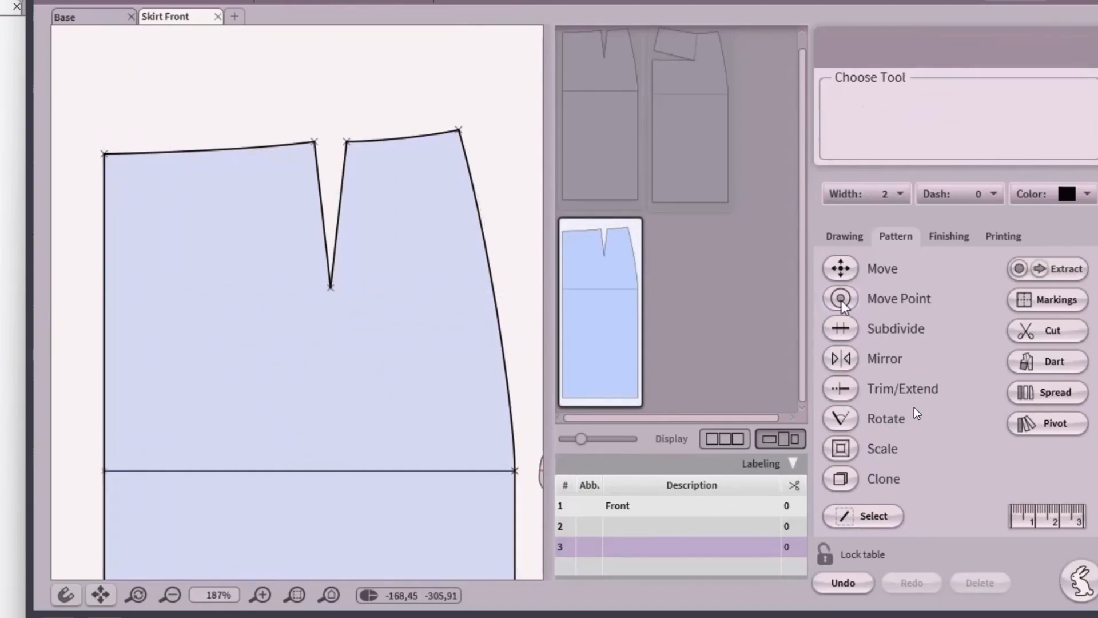
- Show an empty Base sheet and hide the screen-sharing notice bar
click(329, 595)
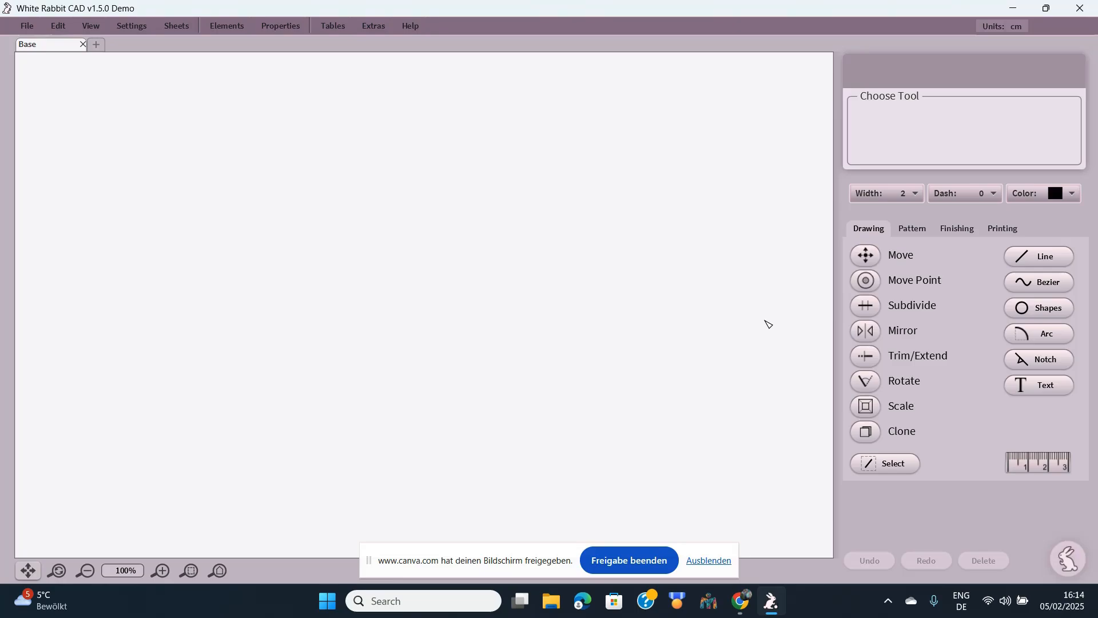
click(711, 565)
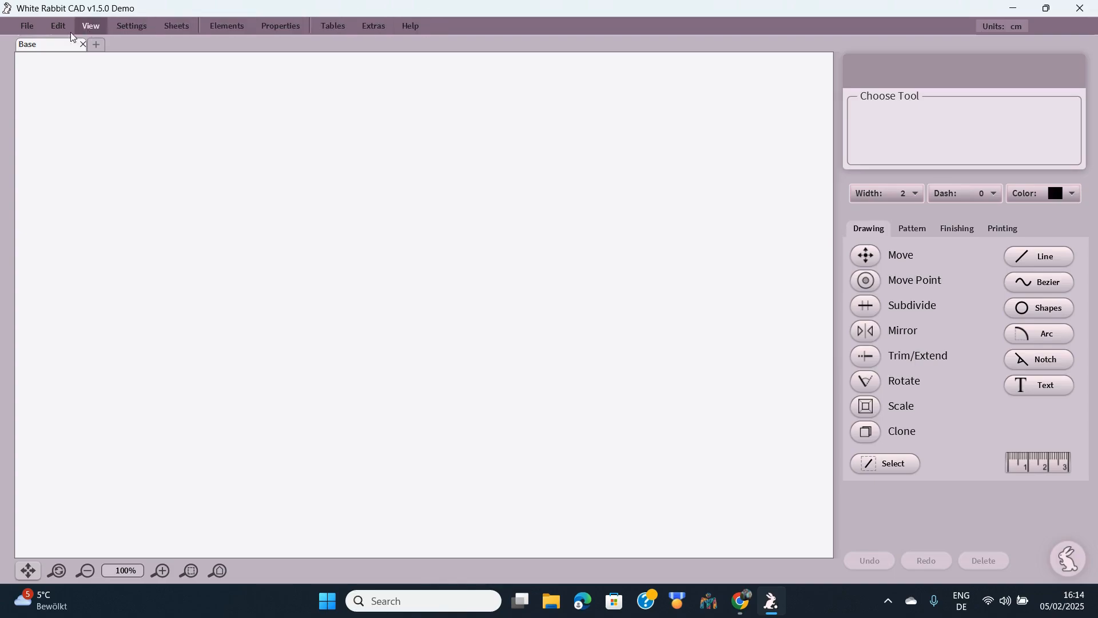
- Look over the File menu, then show the Edit menu's copy, paste and undo commands
click(29, 27)
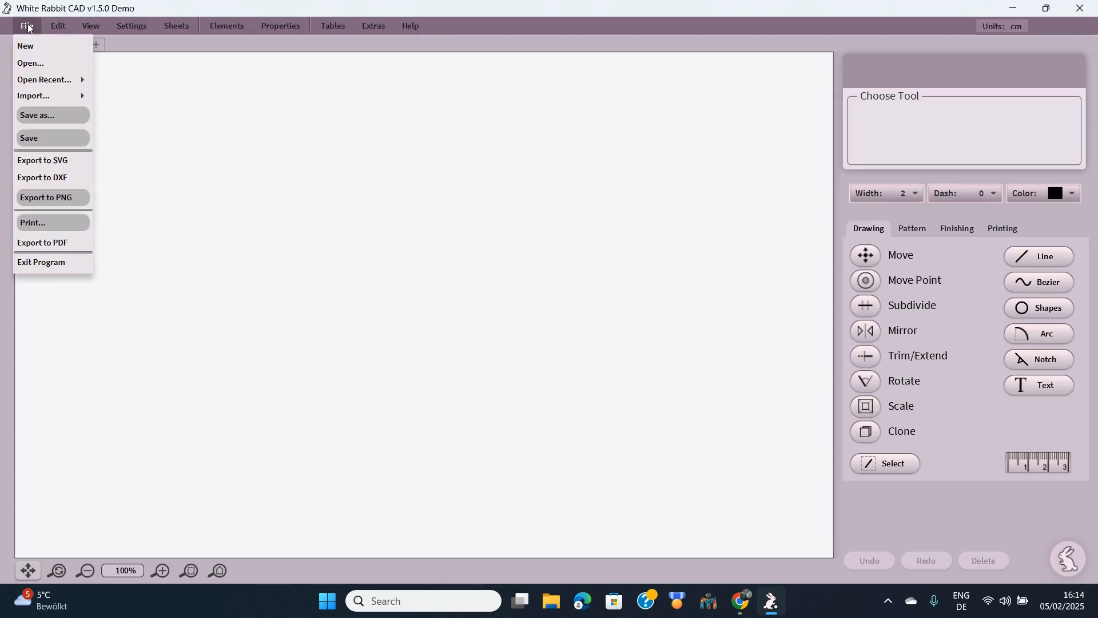
mouse_move(42, 82)
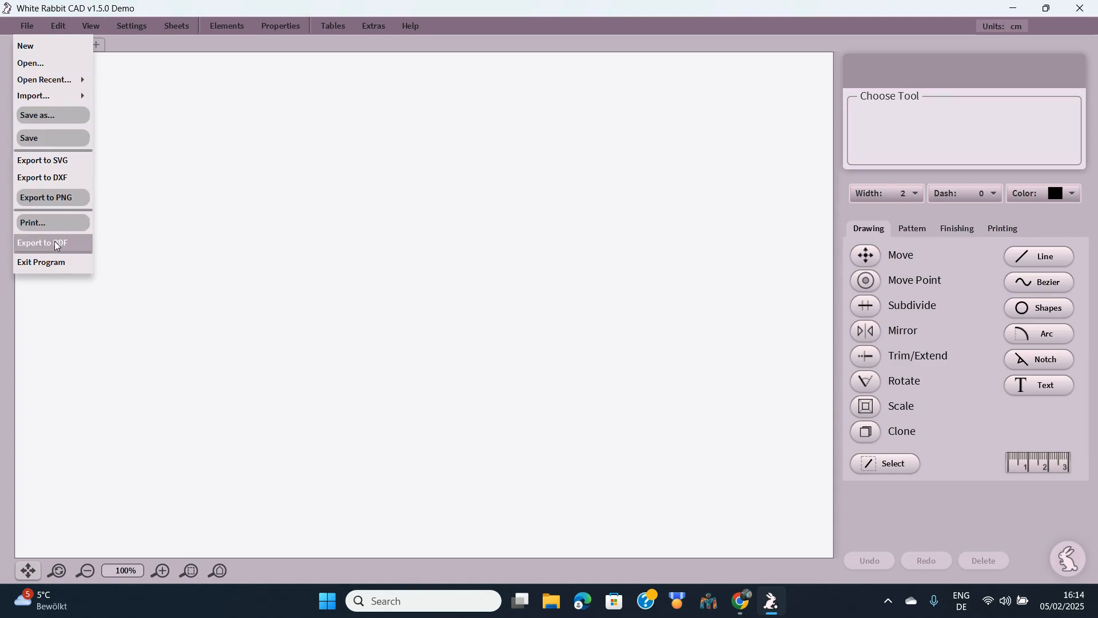
click(66, 27)
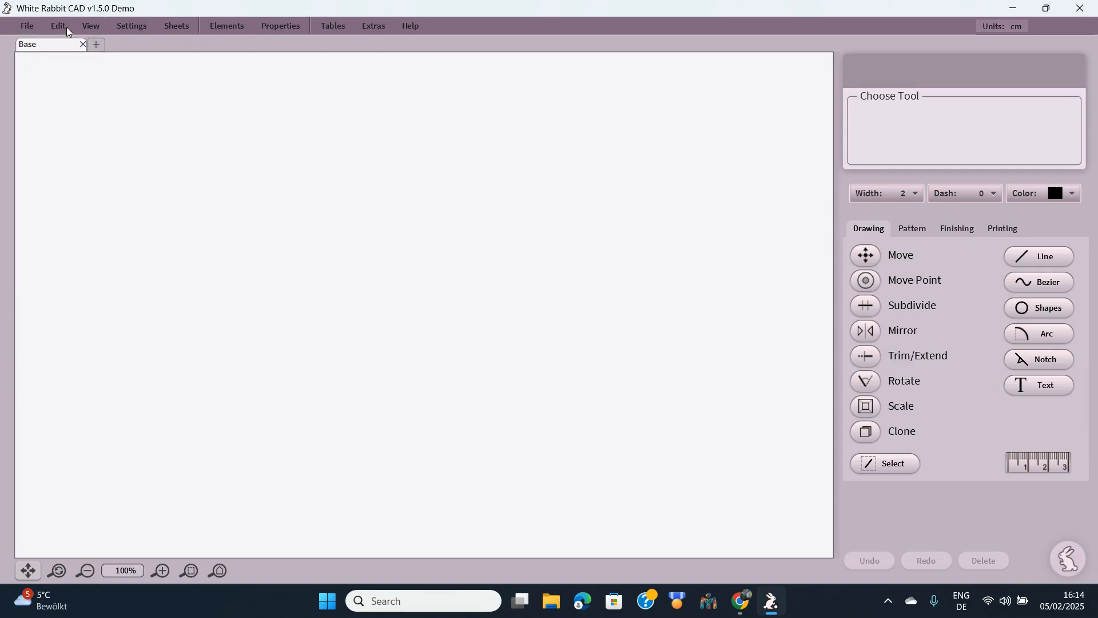
click(67, 25)
click(66, 24)
click(66, 24)
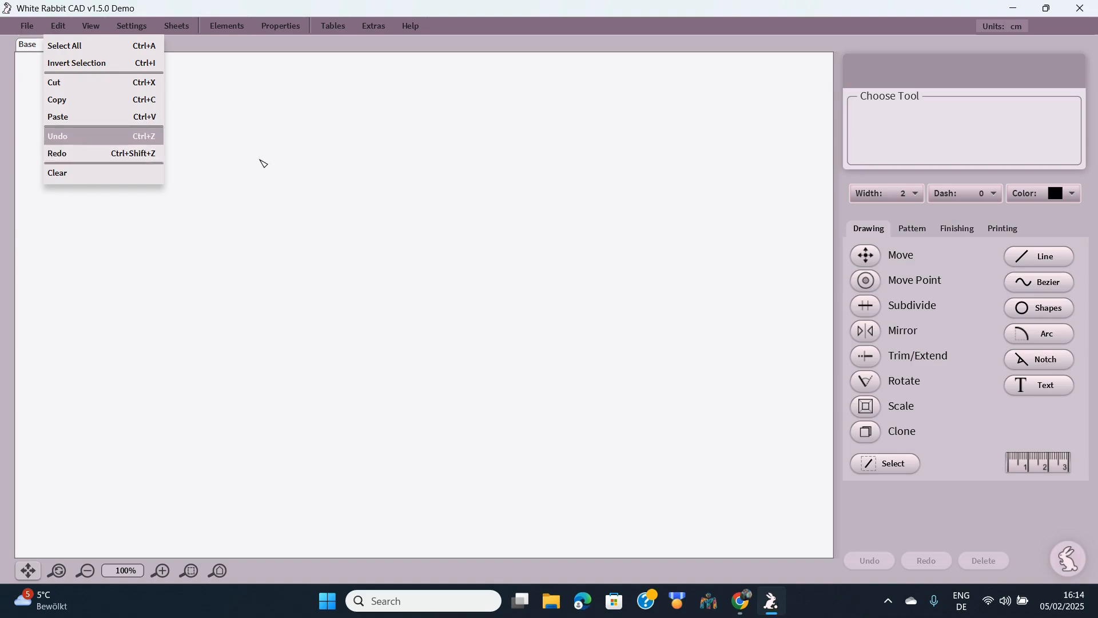
- Review the View menu's endpoint and Bezier handle colour options, then show the Settings menu
click(233, 140)
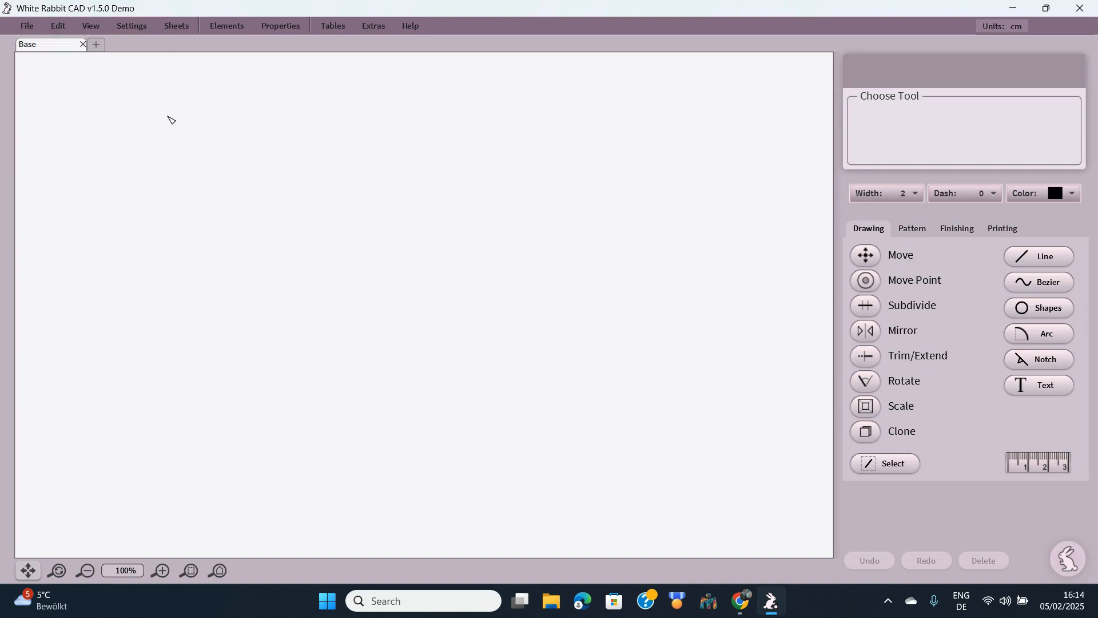
click(88, 29)
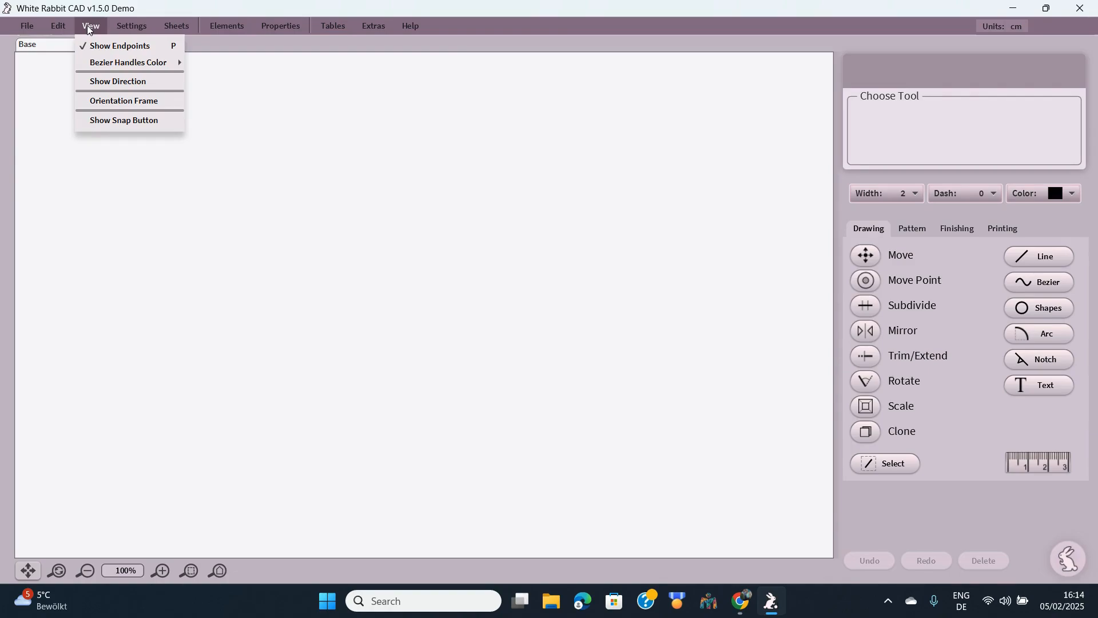
mouse_move(102, 68)
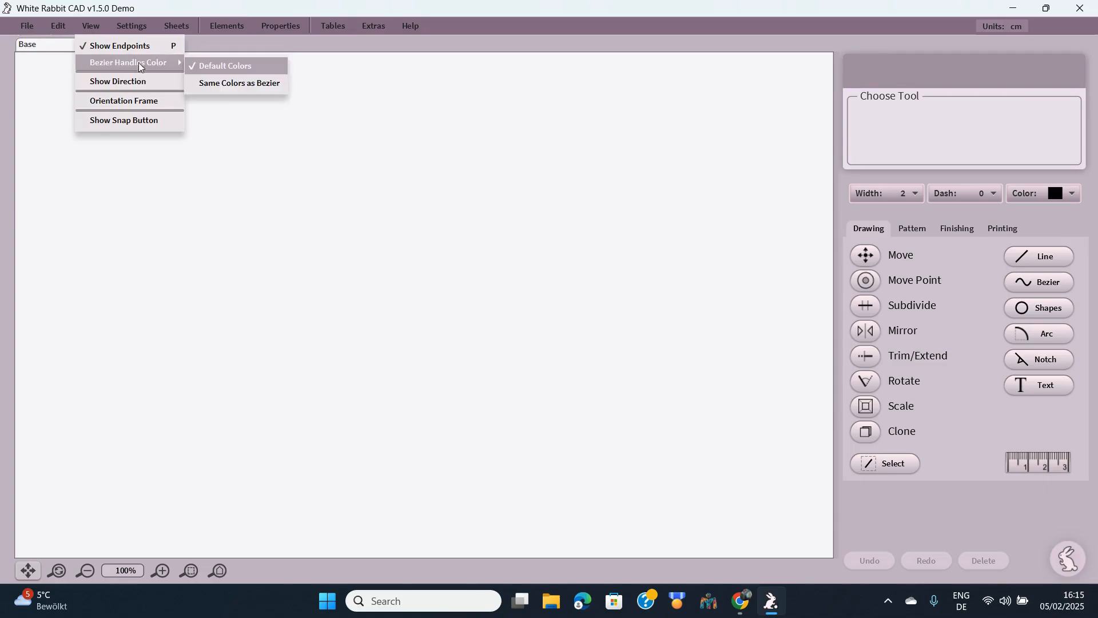
mouse_move(142, 25)
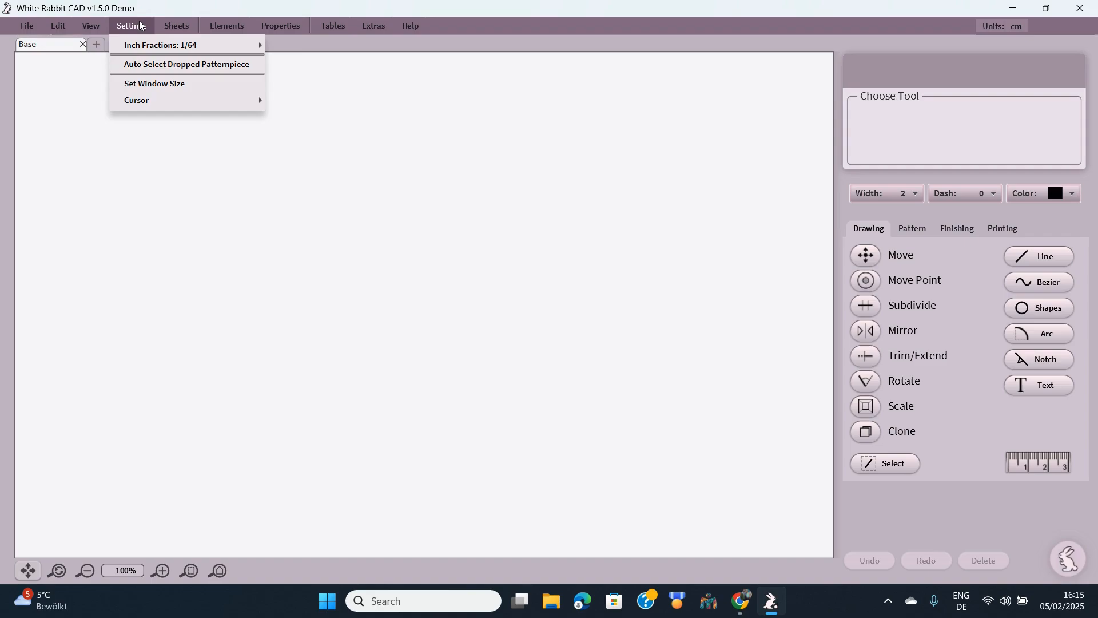
- Browse Settings > Inch Fractions, Properties > Linecap and Sheets, ending on the Elements menu
mouse_move(156, 47)
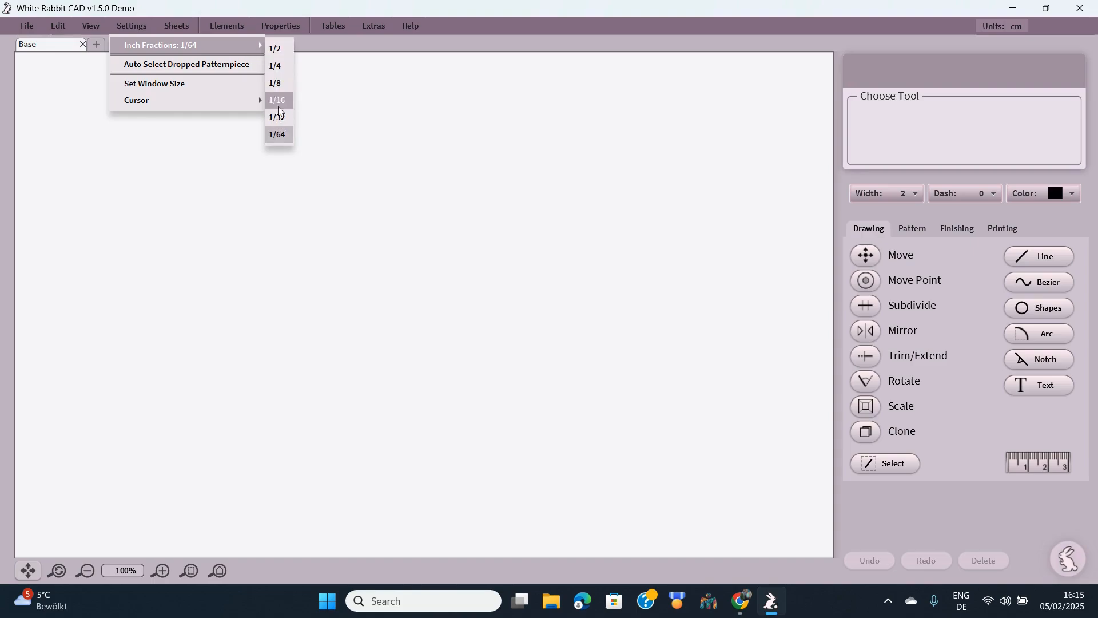
mouse_move(280, 36)
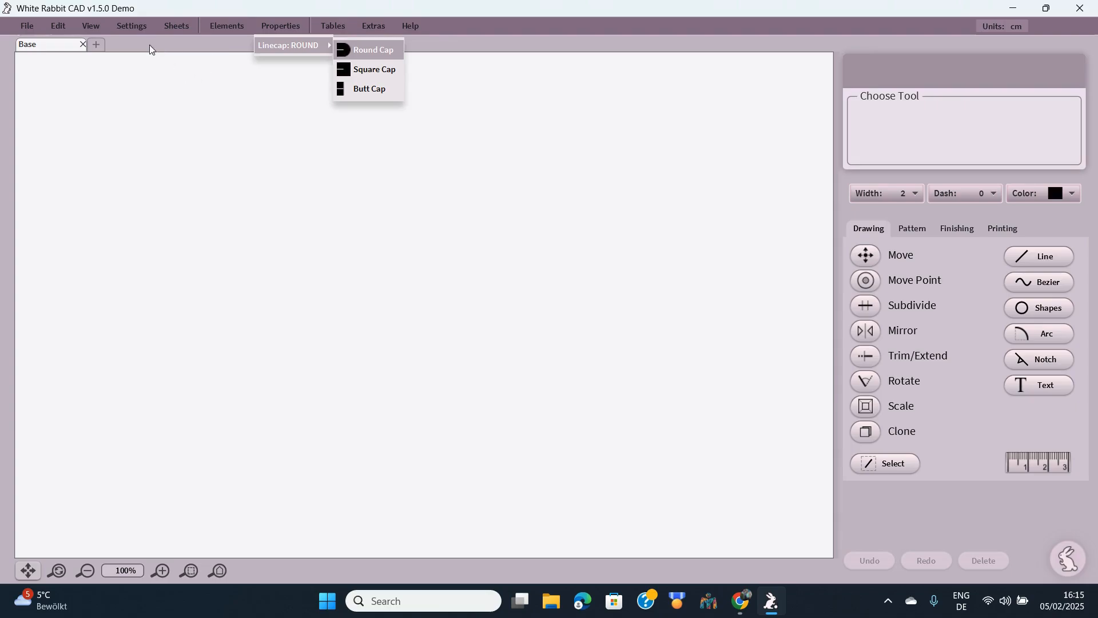
mouse_move(175, 28)
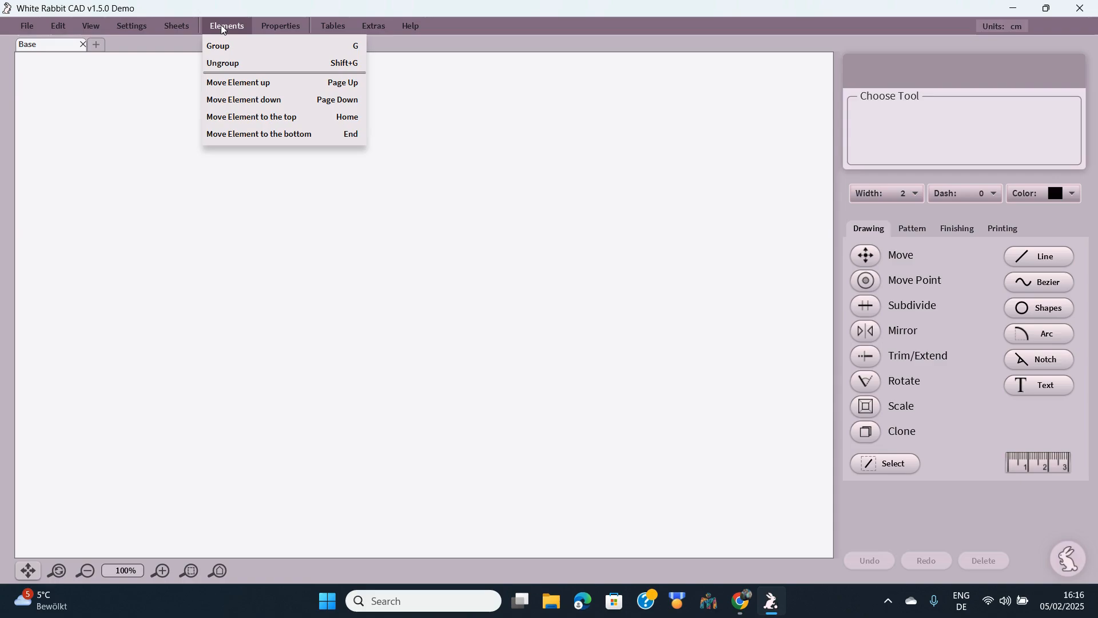
- Open the US Size Chart Womens table from the Tables menu
mouse_move(283, 31)
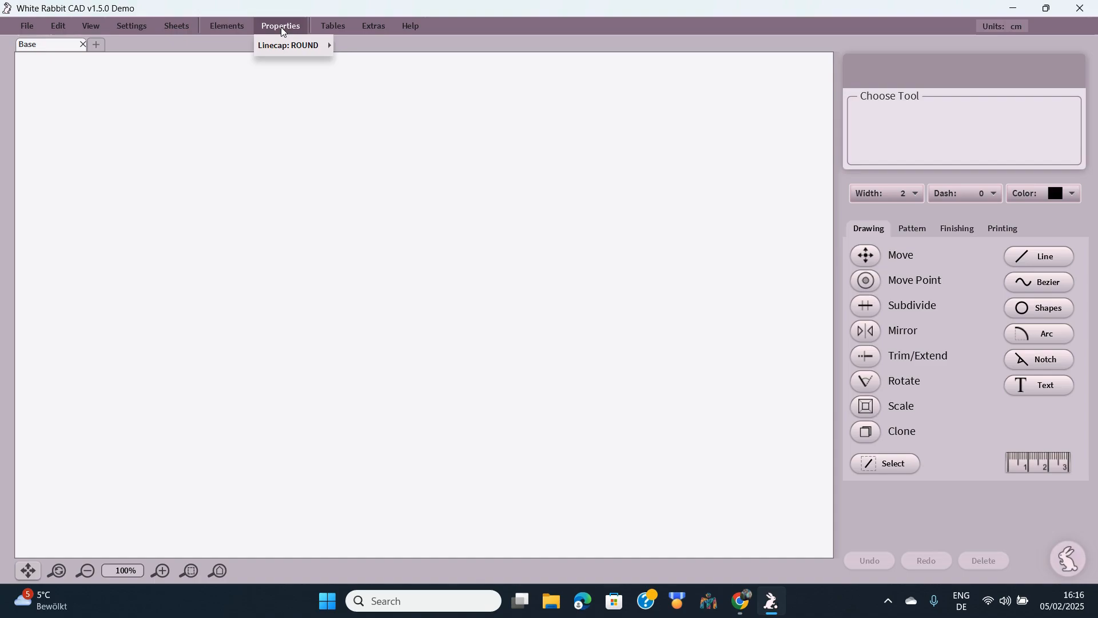
mouse_move(334, 32)
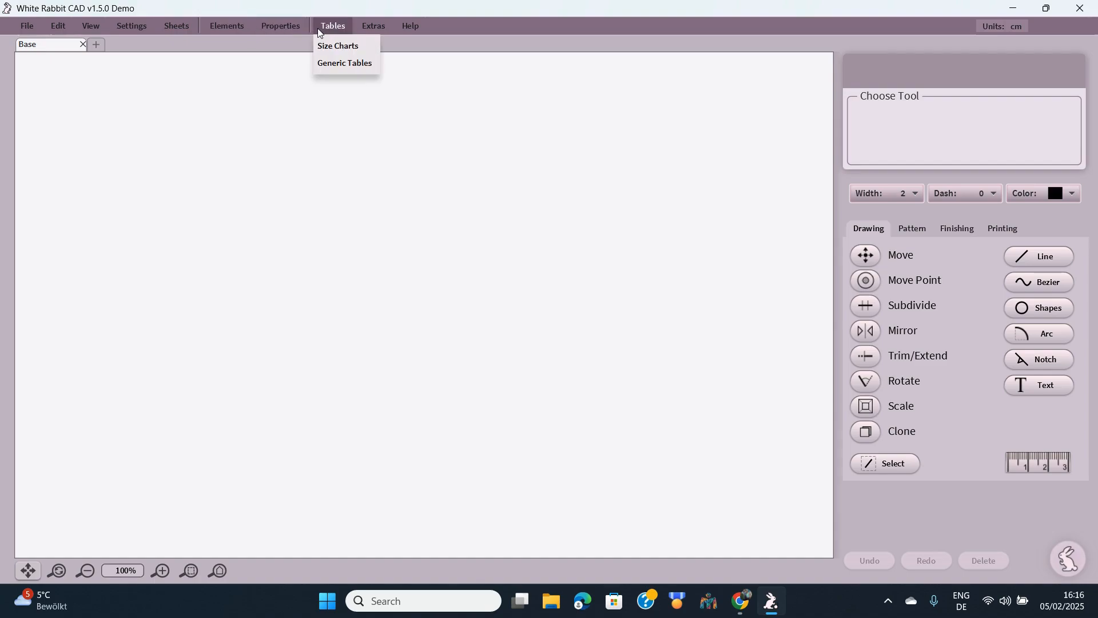
click(338, 50)
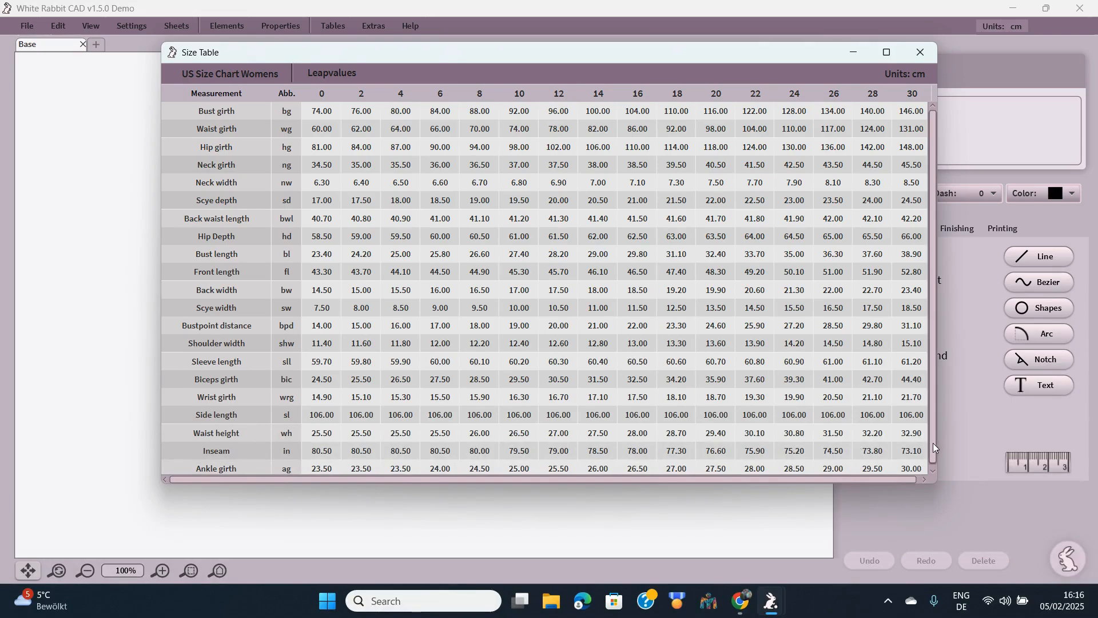
- Review the womens measurements in cm for sizes 0 to 30, then close the Size Table
click(934, 471)
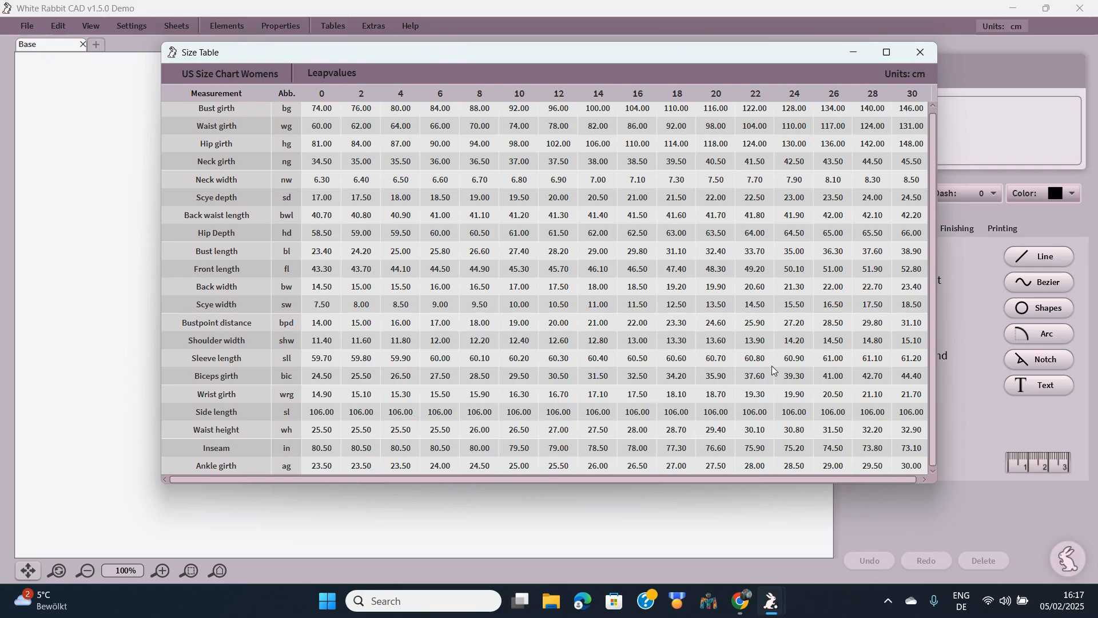
click(925, 51)
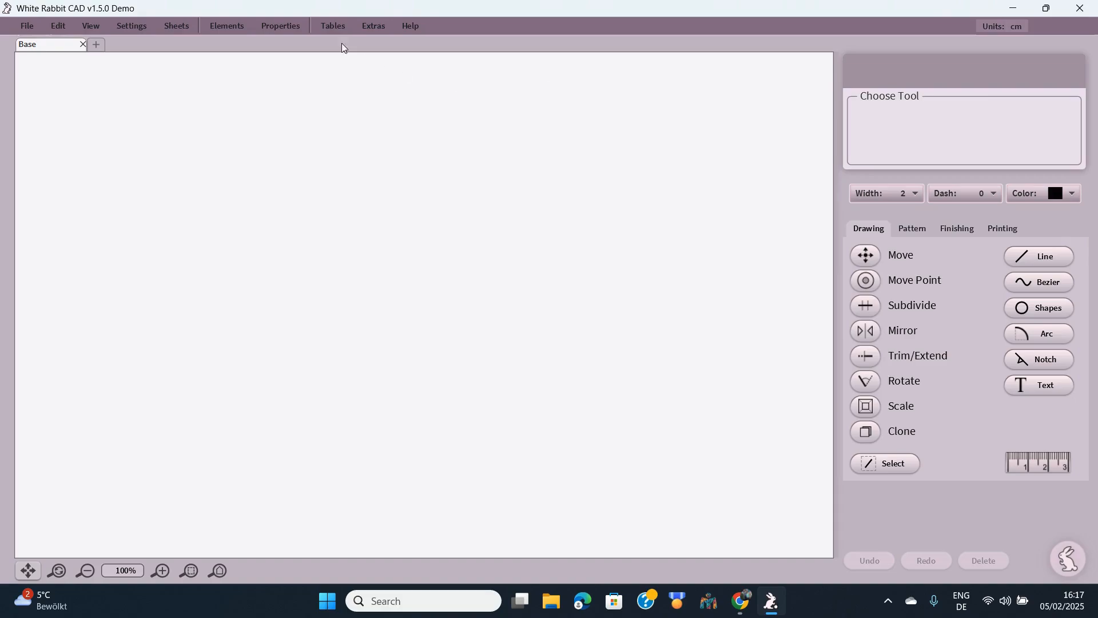
click(333, 27)
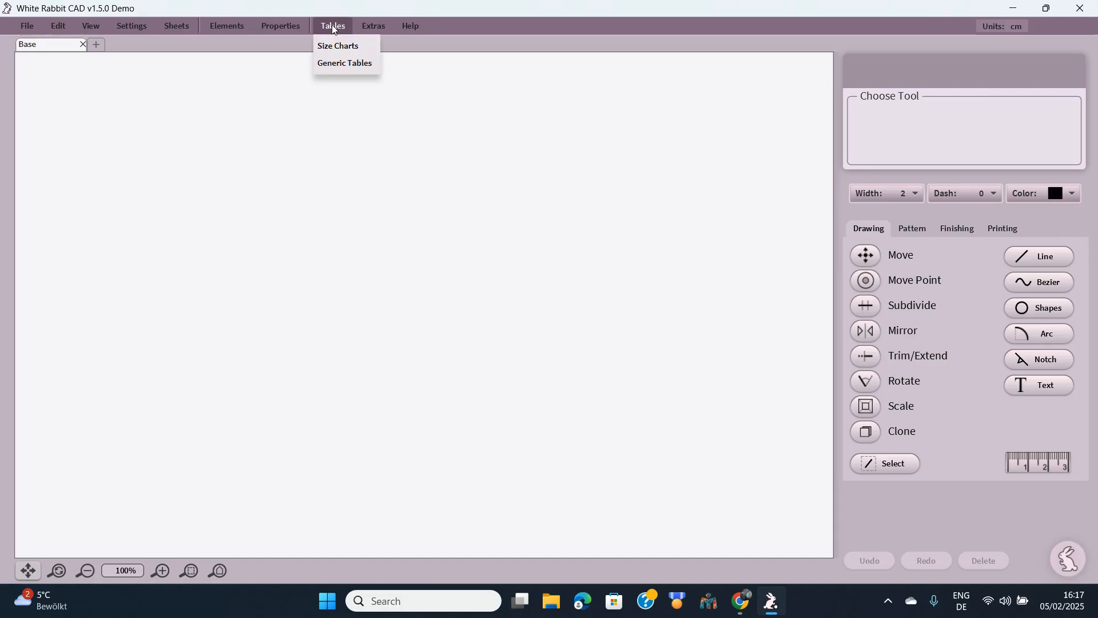
click(341, 64)
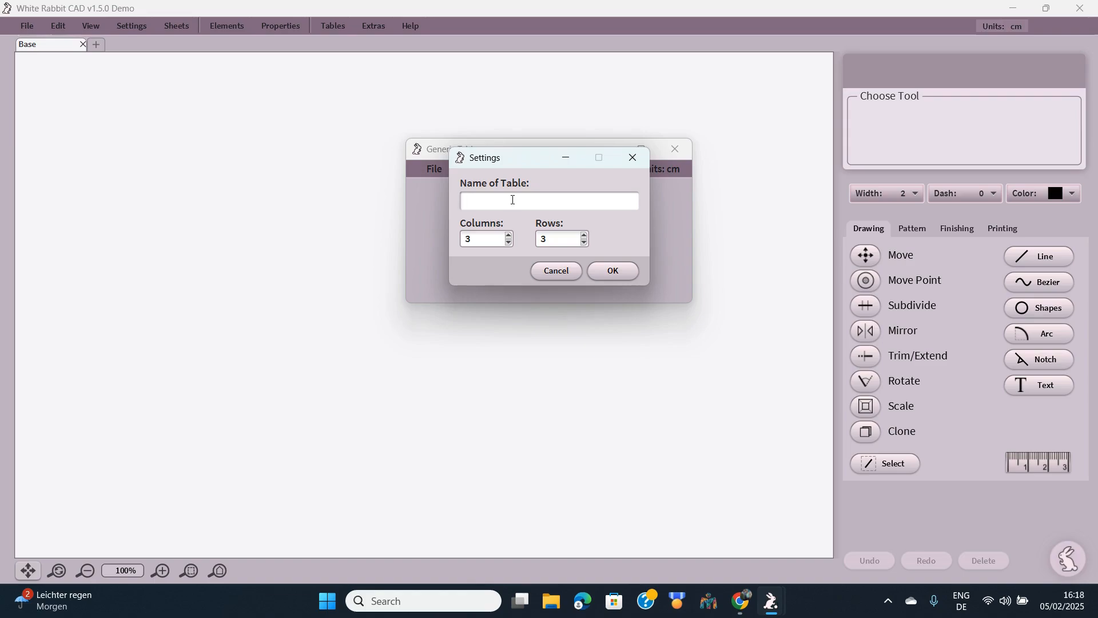
click(611, 272)
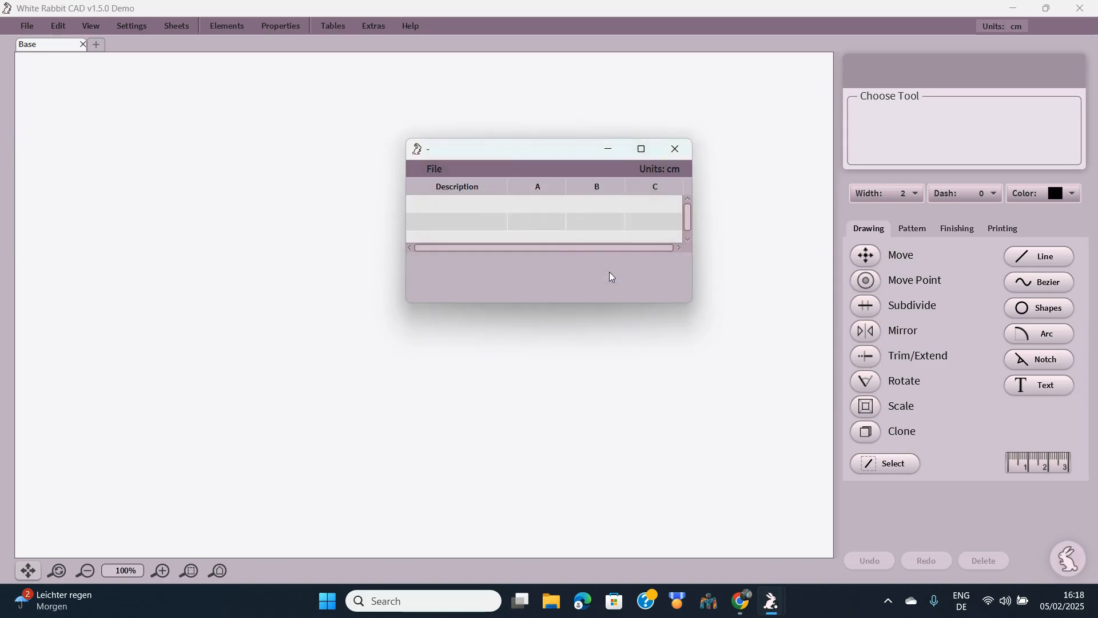
click(673, 150)
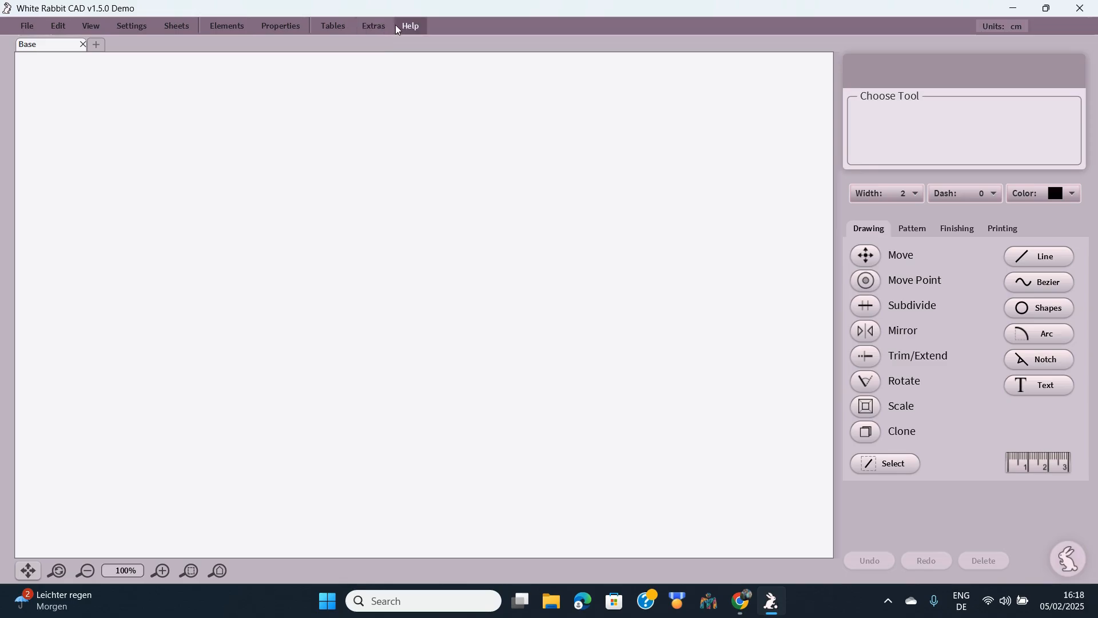
- Play the Help > Video Tutorials > Notch clip 'Notches and Patternpieces with Seamallowance'
click(413, 26)
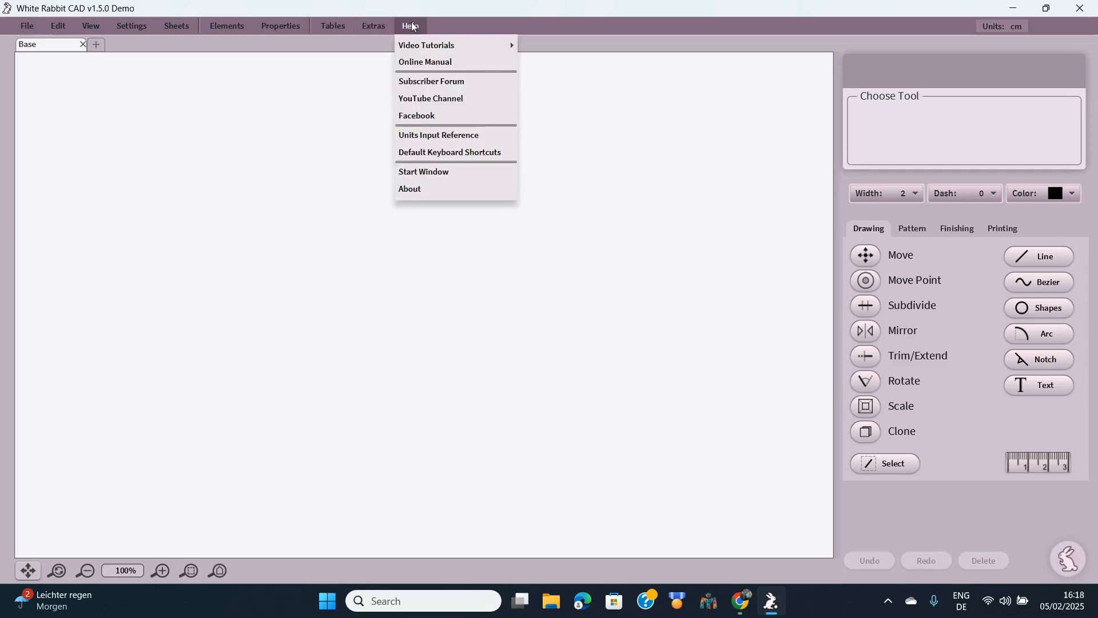
mouse_move(424, 49)
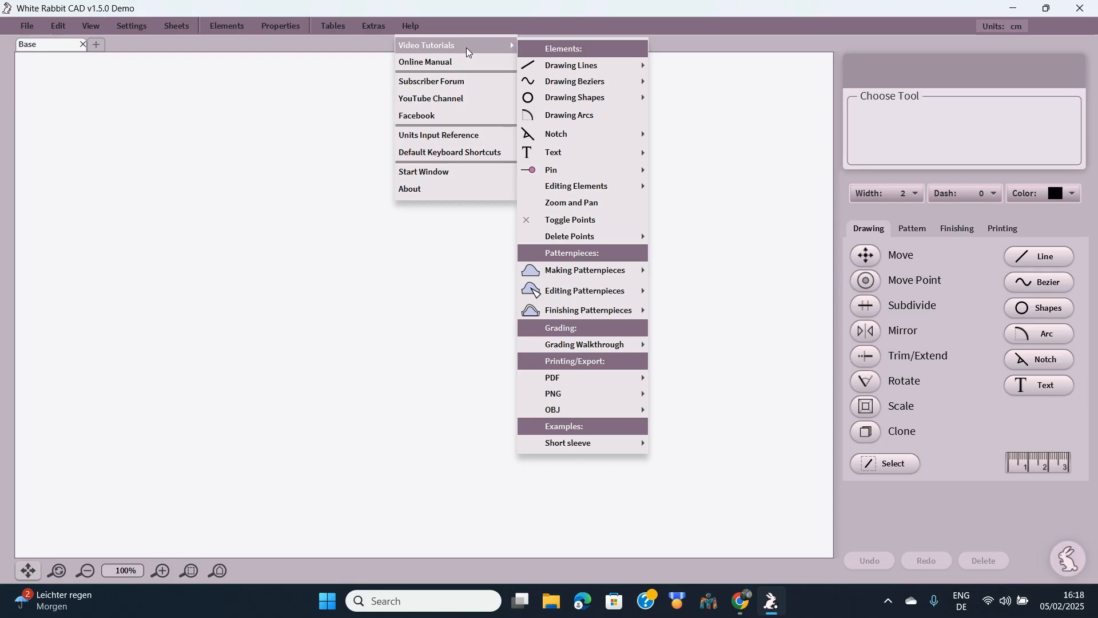
mouse_move(537, 65)
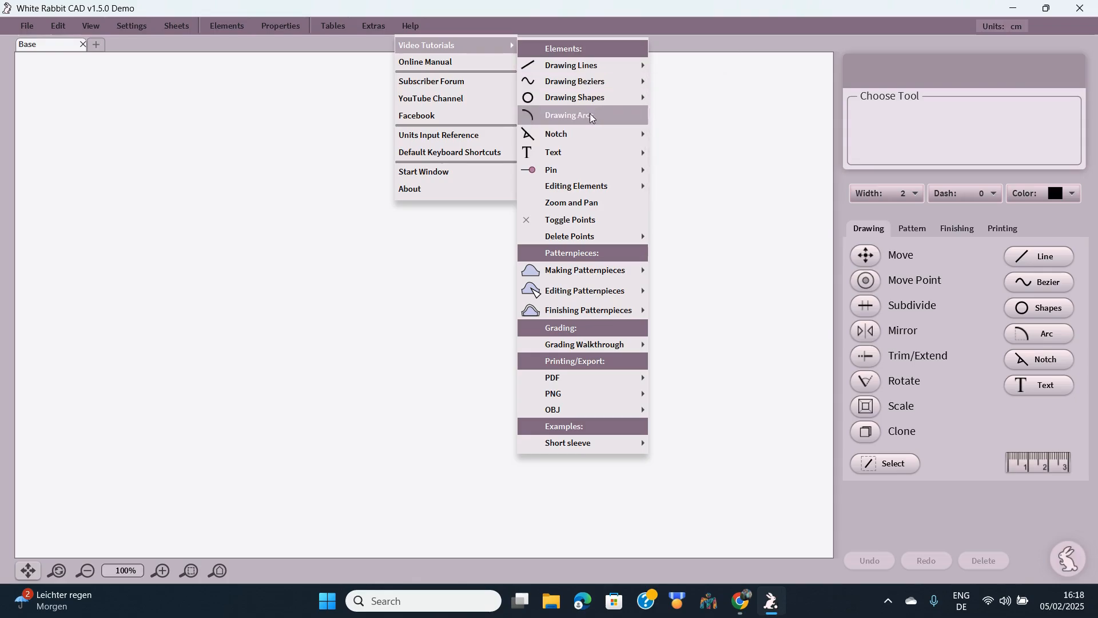
mouse_move(596, 149)
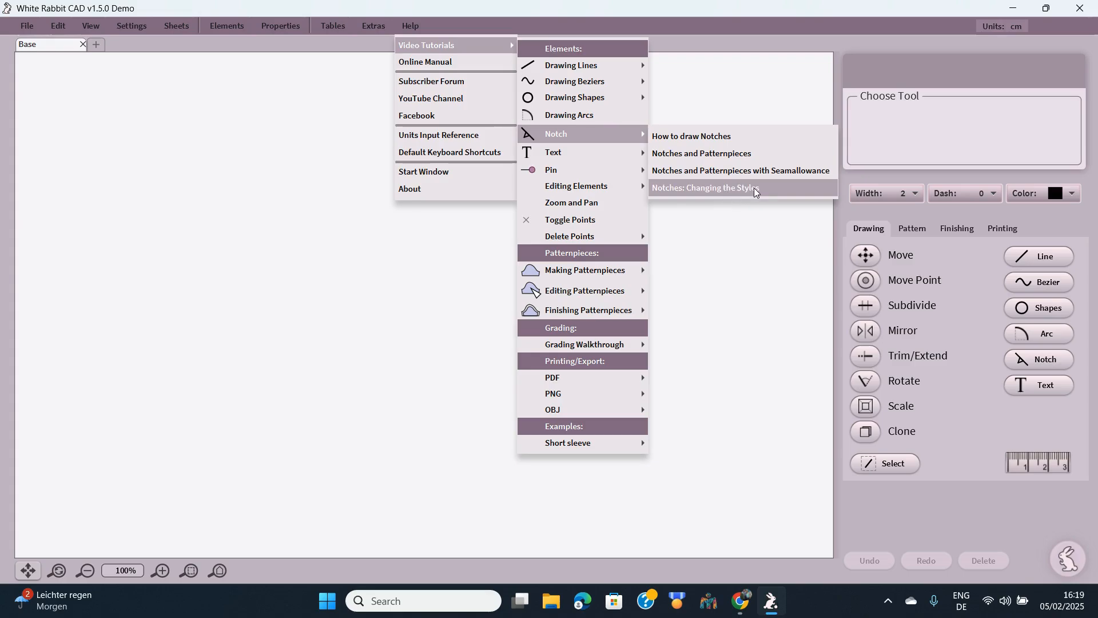
click(732, 172)
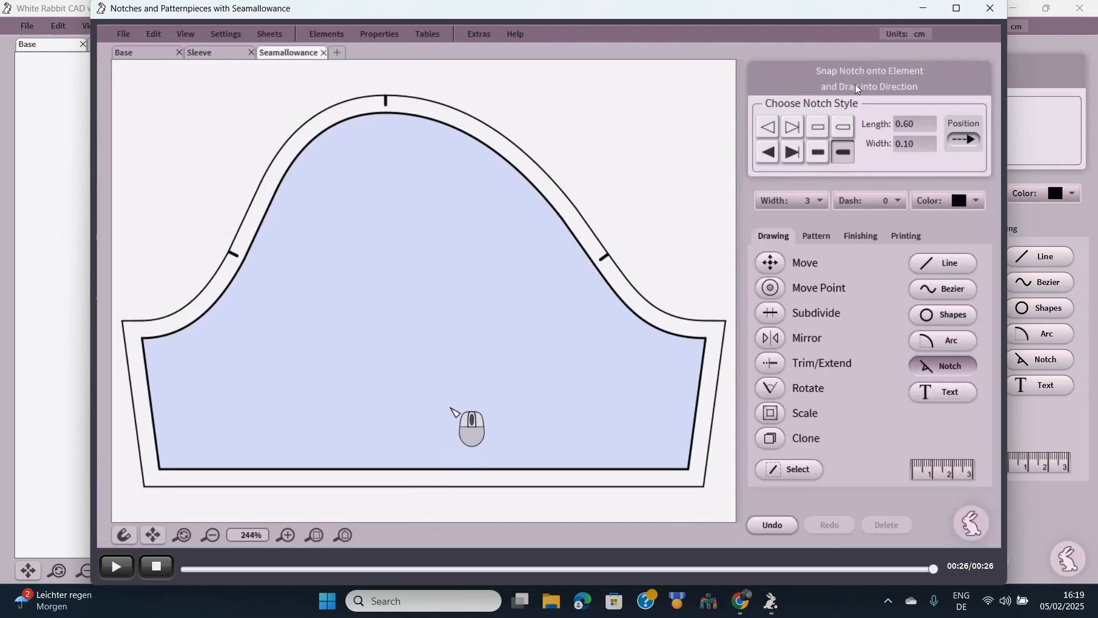
- Close the finished notches tutorial video to return to the empty Base sheet
click(991, 9)
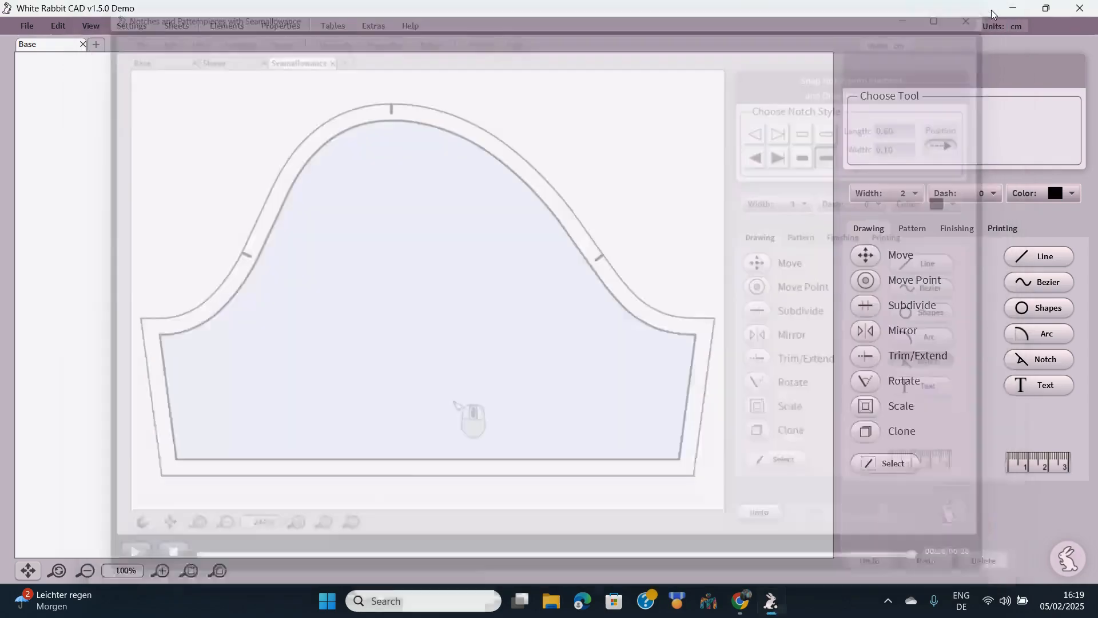
- Open the online user manual from the help menu and play its three Shift demo animations
click(421, 29)
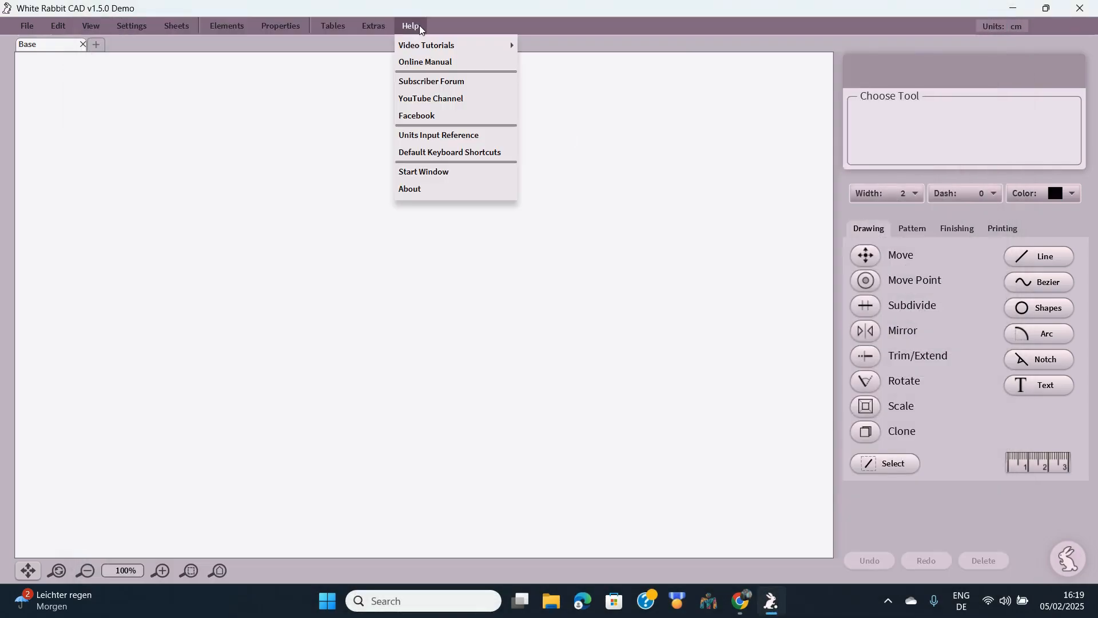
click(427, 63)
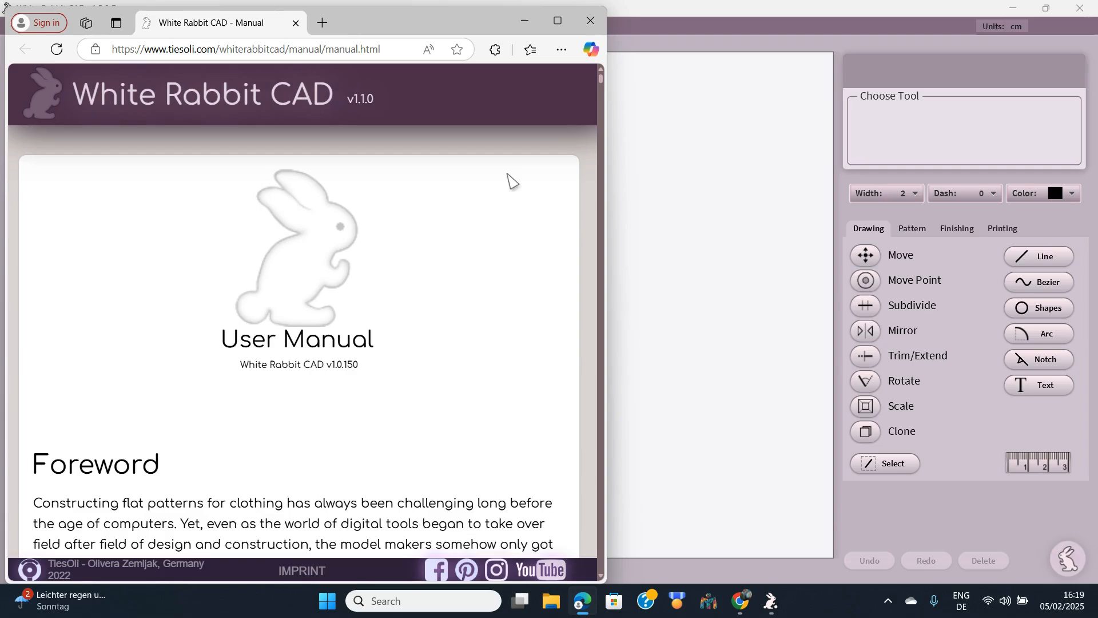
drag(600, 79, 612, 235)
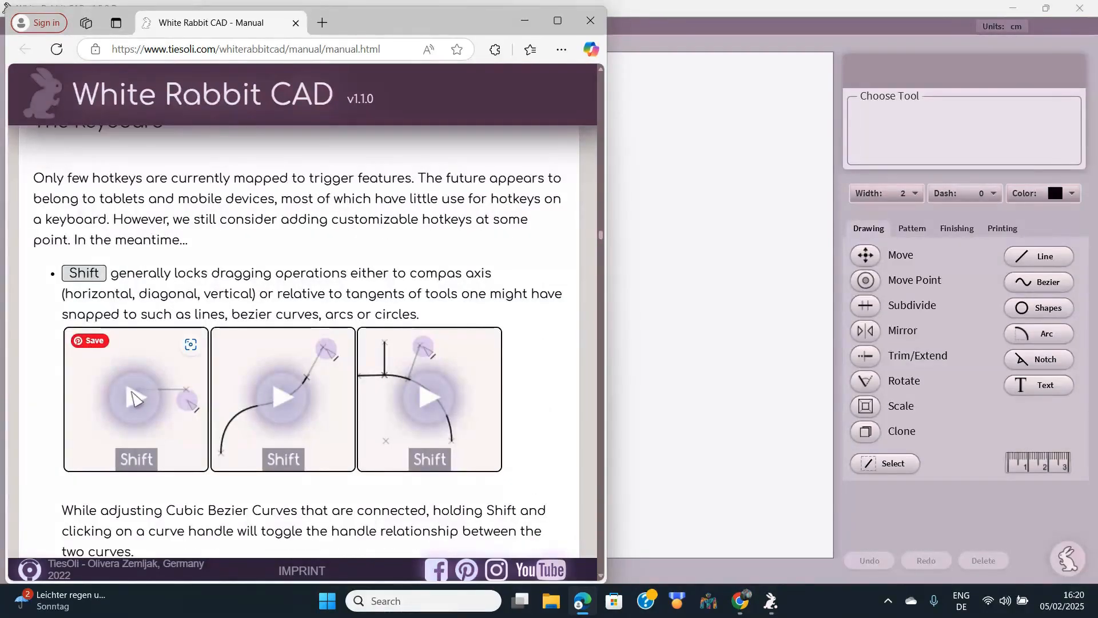
click(133, 397)
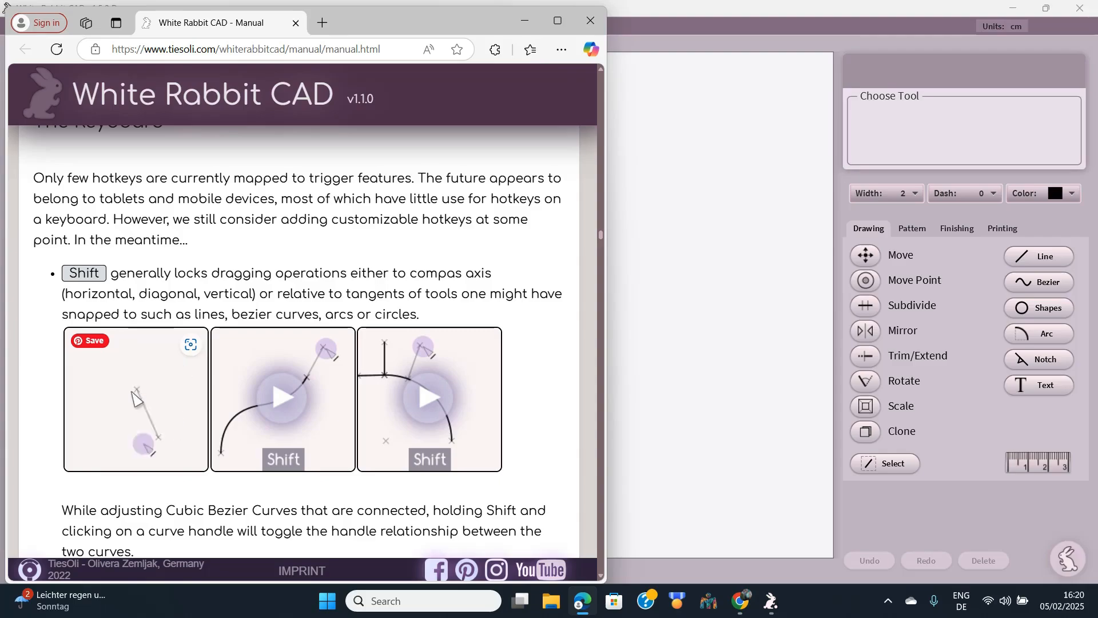
click(273, 408)
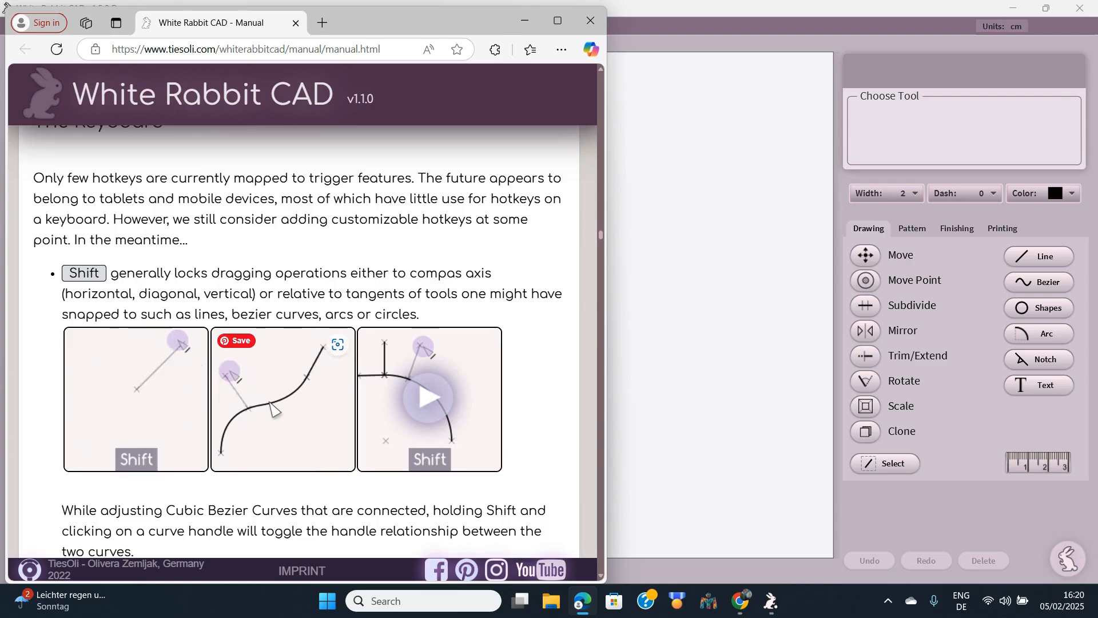
click(431, 401)
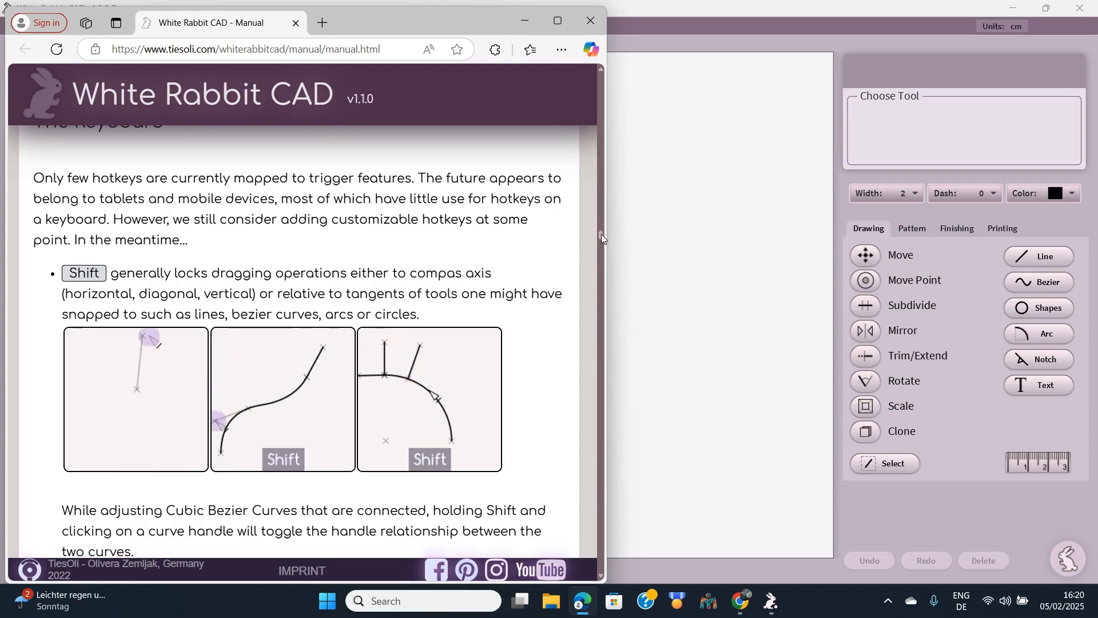
- Play the manual's Bezier curve demo video, then close the manual
drag(601, 235, 596, 288)
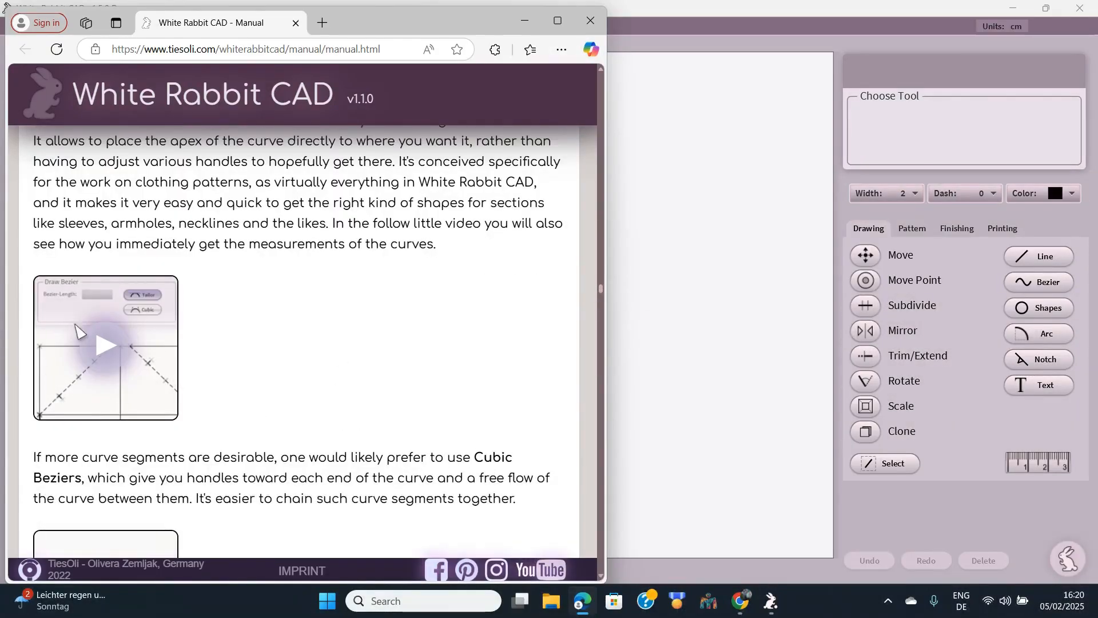
click(105, 345)
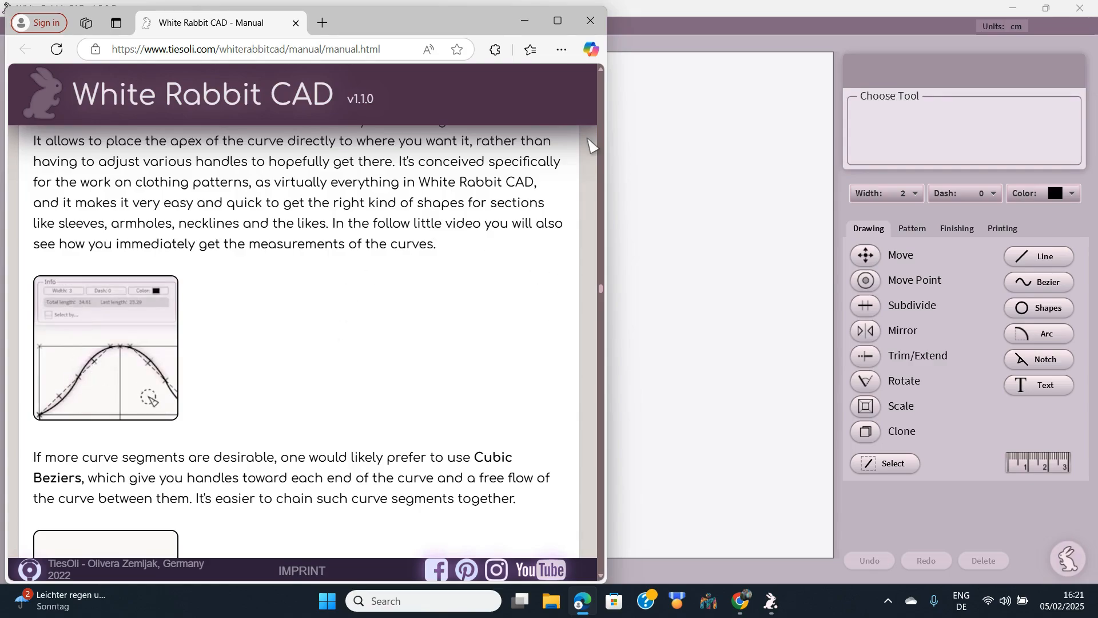
click(591, 22)
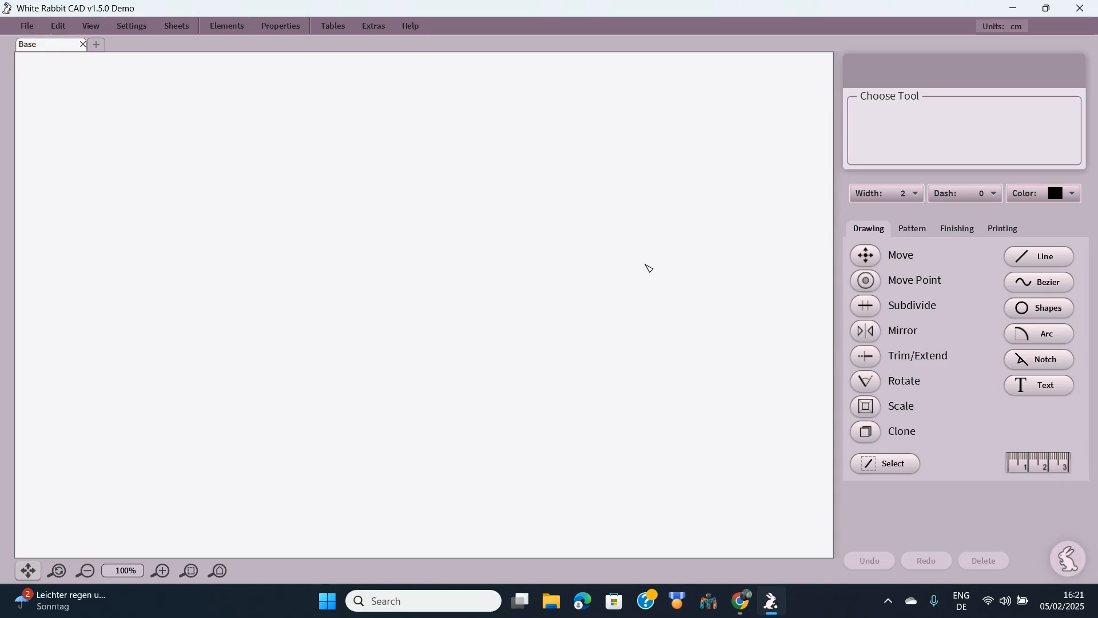
- Draw a 28.32 cm vertical test line, undo it, and select the Bezier tool
click(1054, 258)
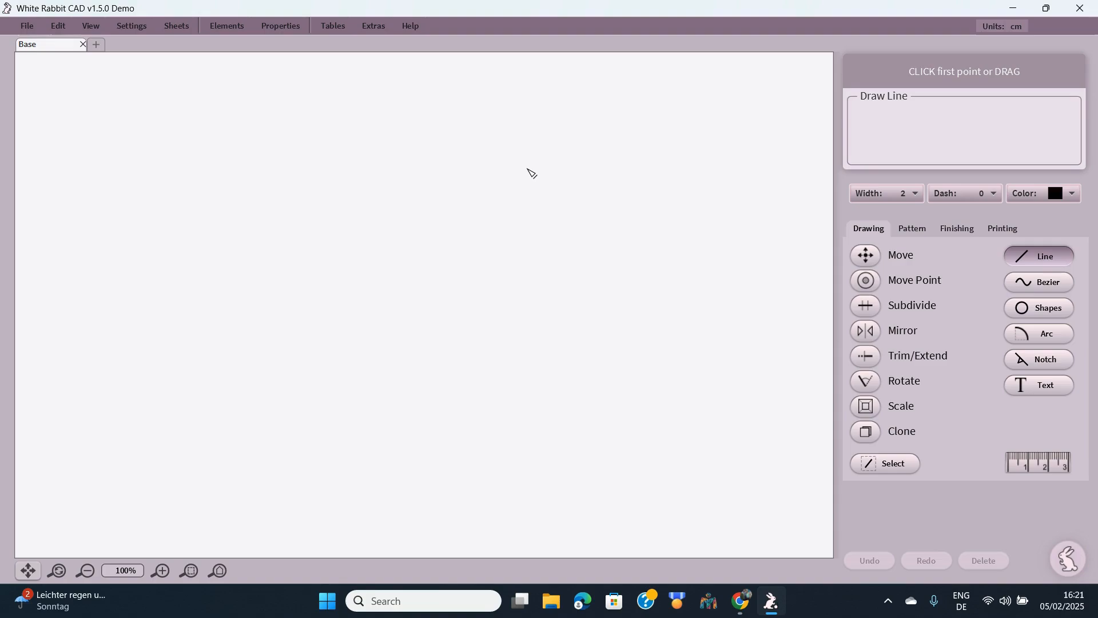
drag(527, 170, 529, 372)
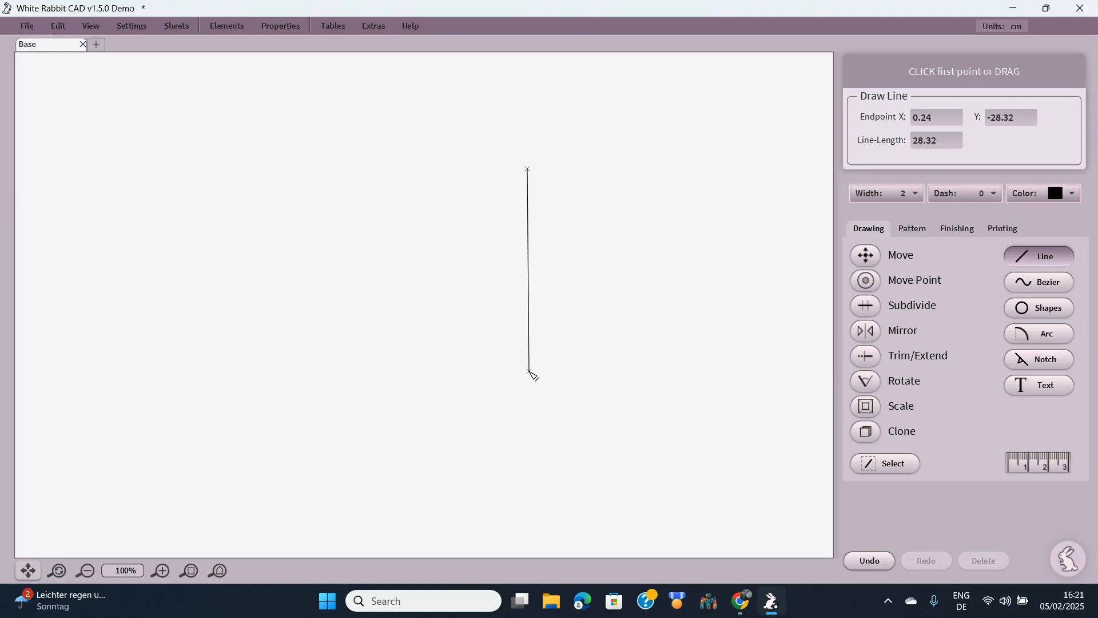
click(868, 561)
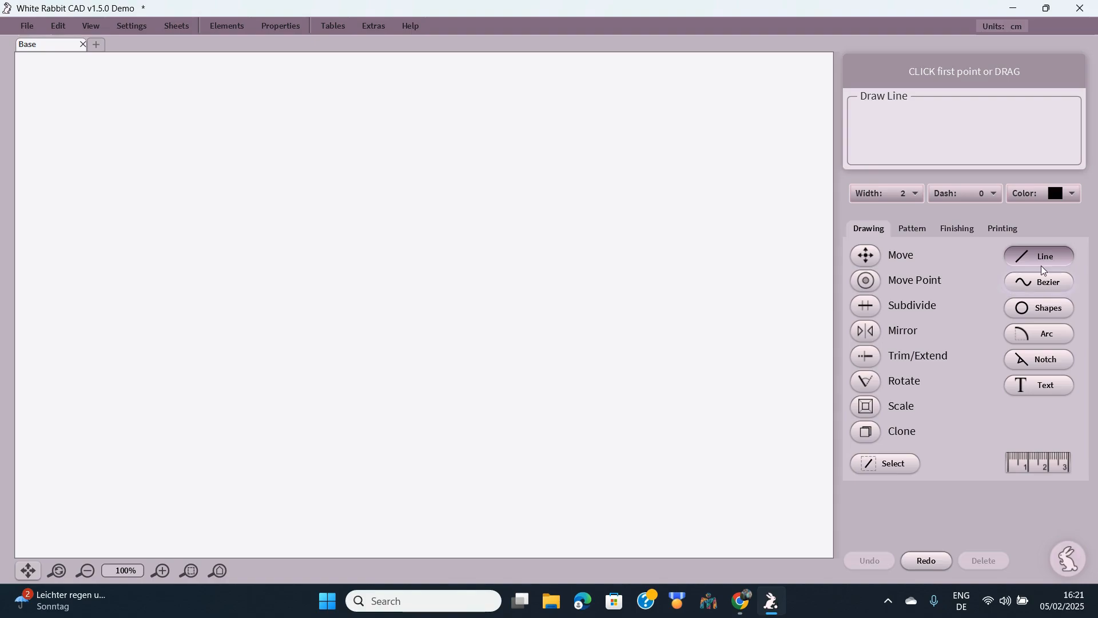
click(1049, 286)
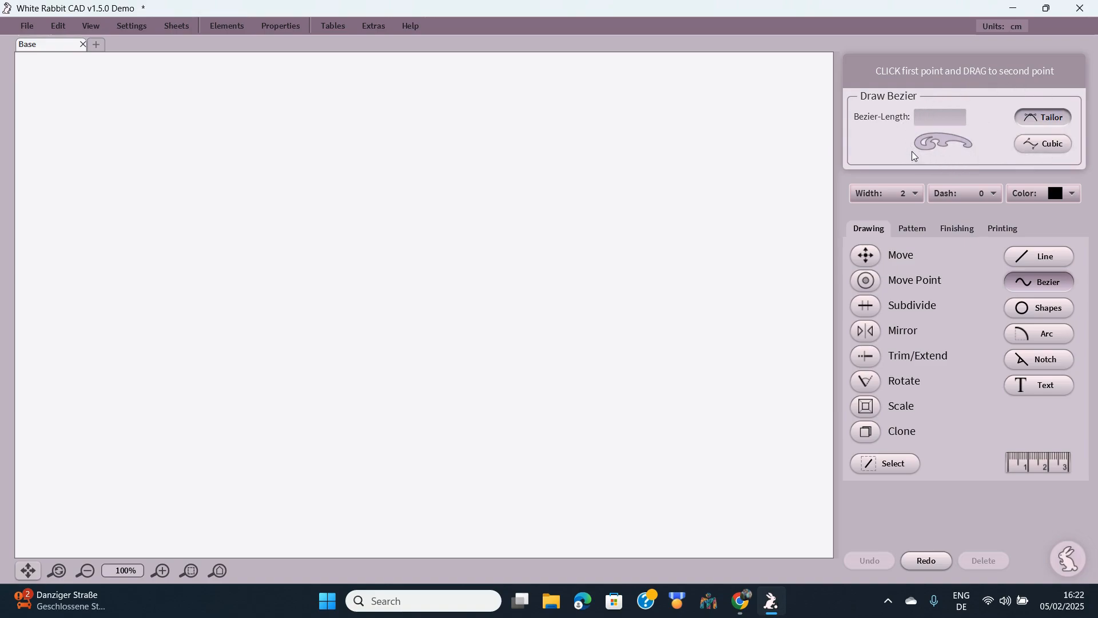
- Draw a trial 29.20 cm cubic Bezier and bend it into an S-shape
click(1058, 145)
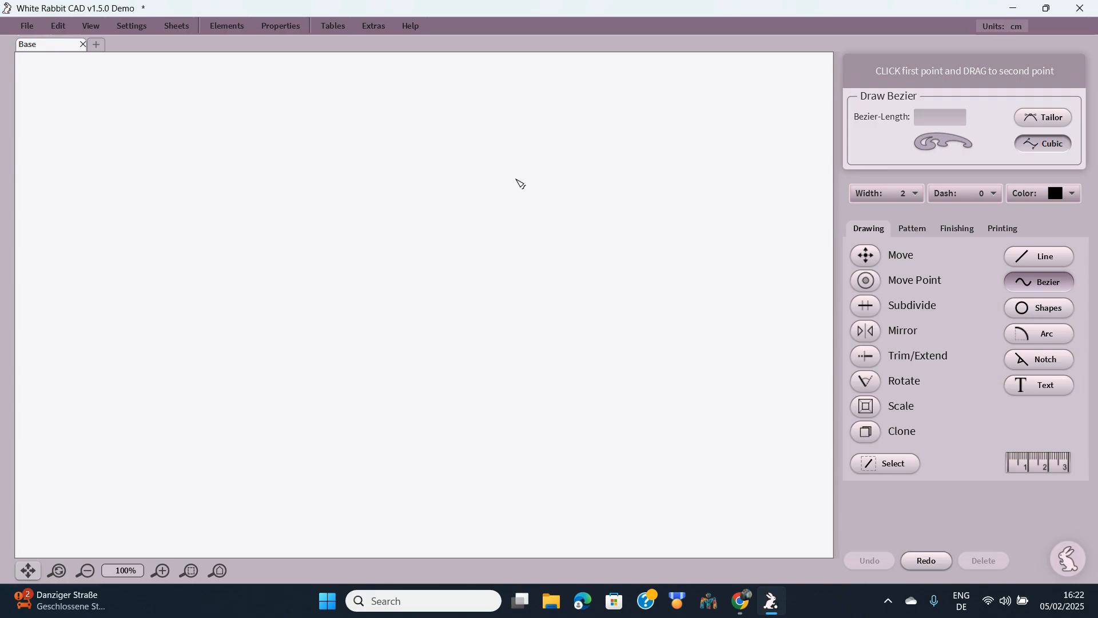
drag(517, 179, 596, 337)
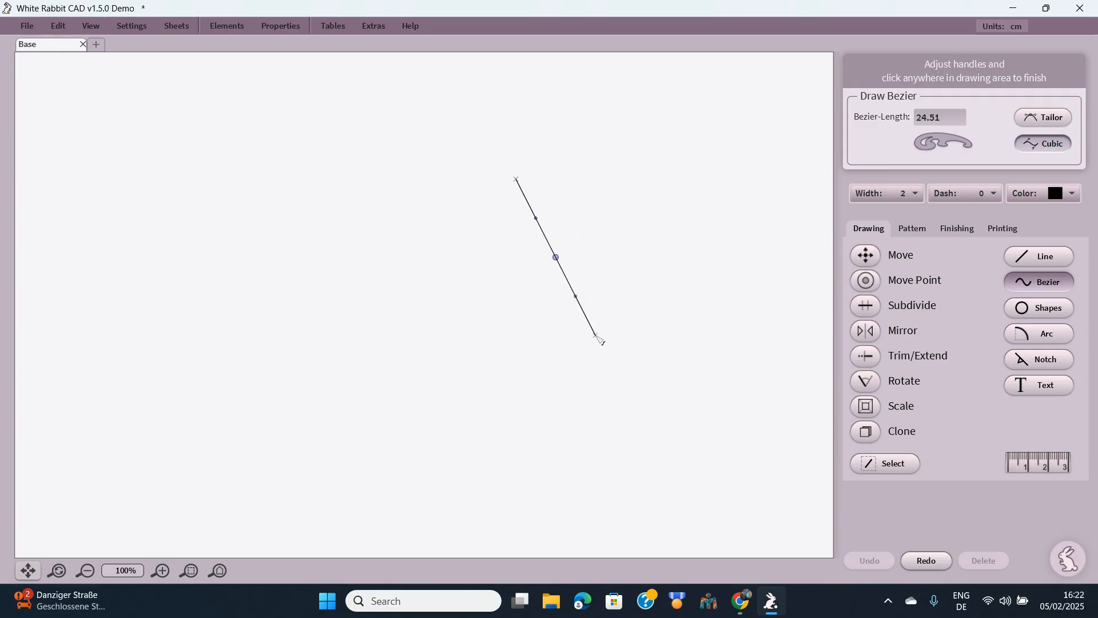
drag(556, 257, 594, 231)
drag(614, 270, 450, 330)
click(504, 257)
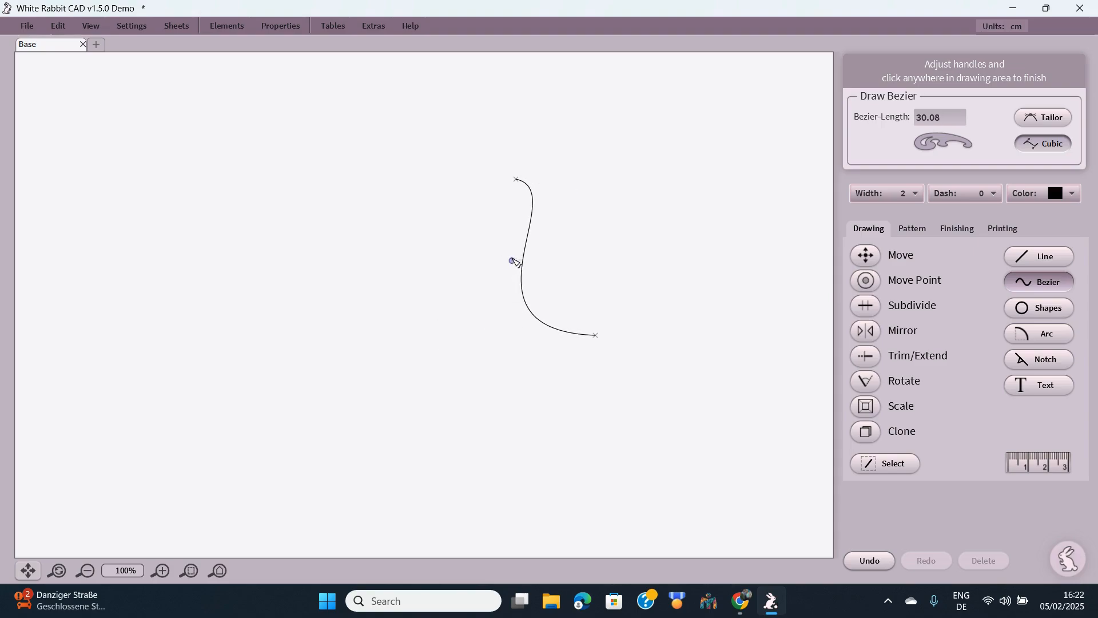
drag(512, 260, 569, 264)
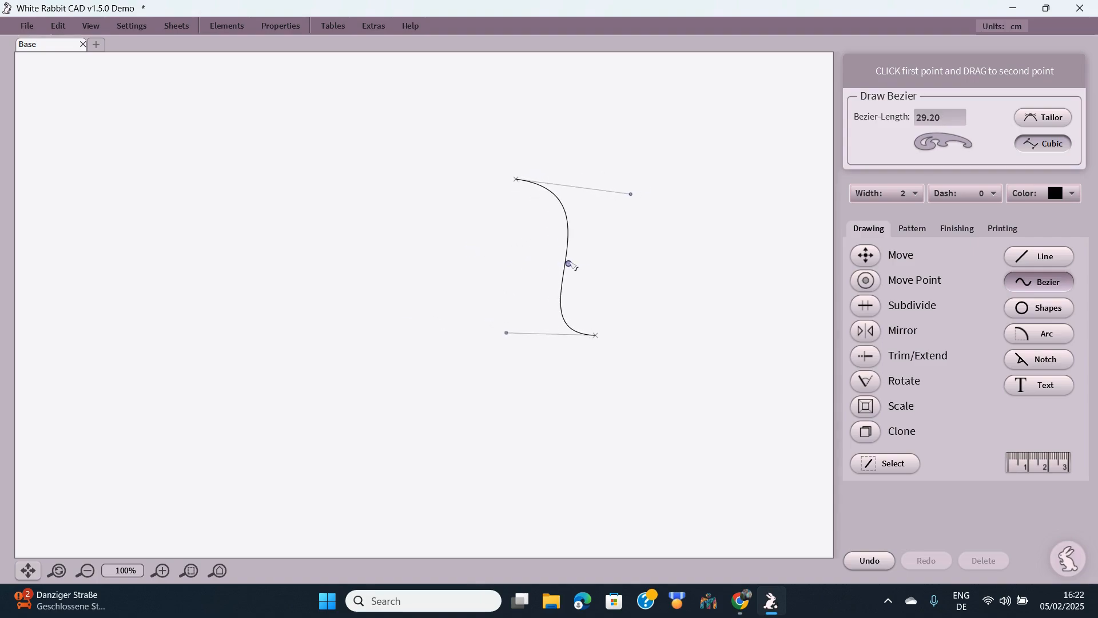
- Undo the test curve completely so the sheet is empty, then select the Shapes tool
click(867, 559)
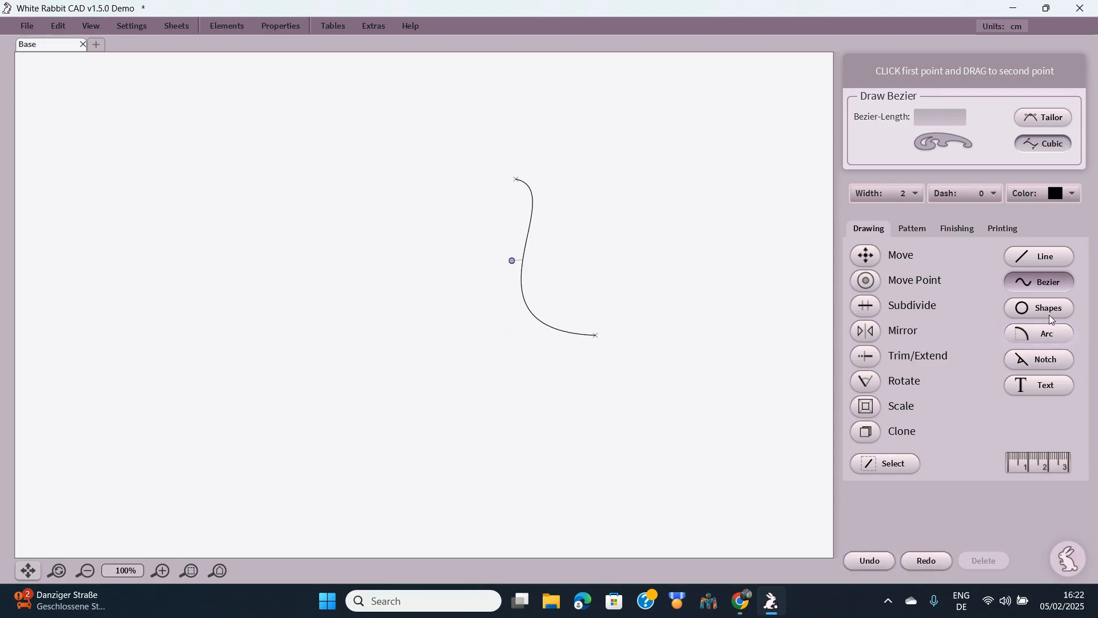
click(871, 561)
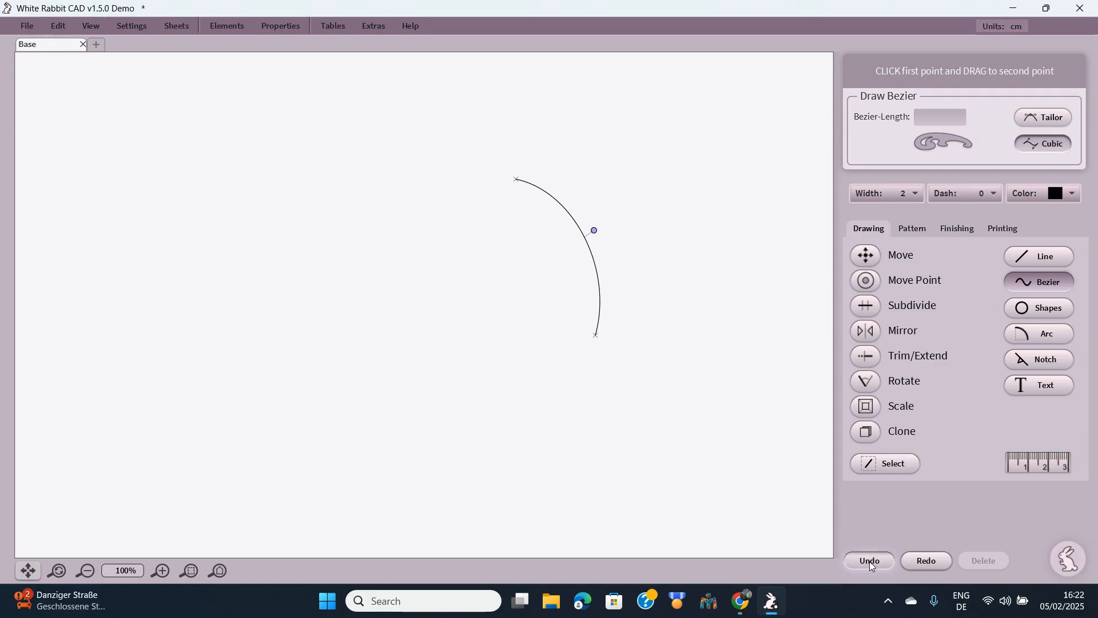
click(869, 561)
click(870, 561)
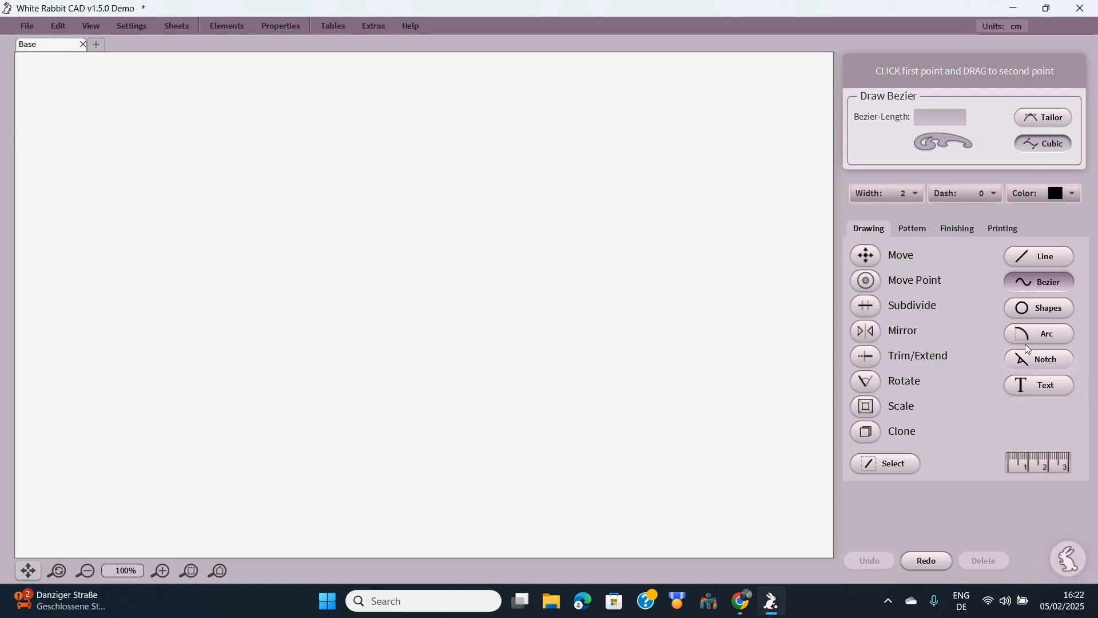
click(1039, 316)
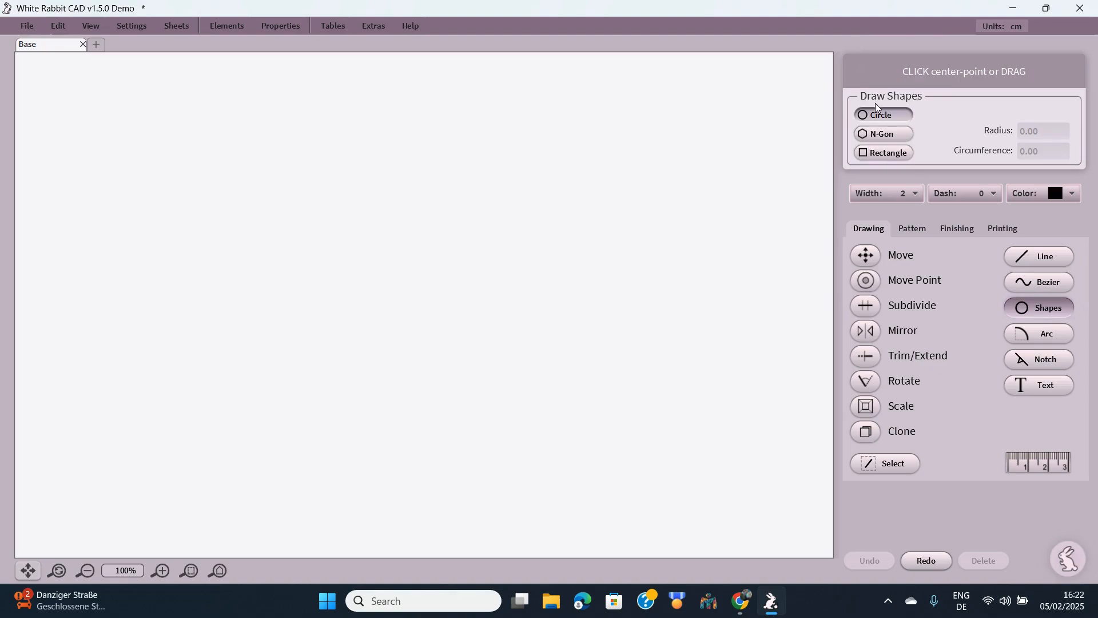
- Draw a 30.08 by 37.12 cm test rectangle, undo it, and select the Line tool
click(882, 154)
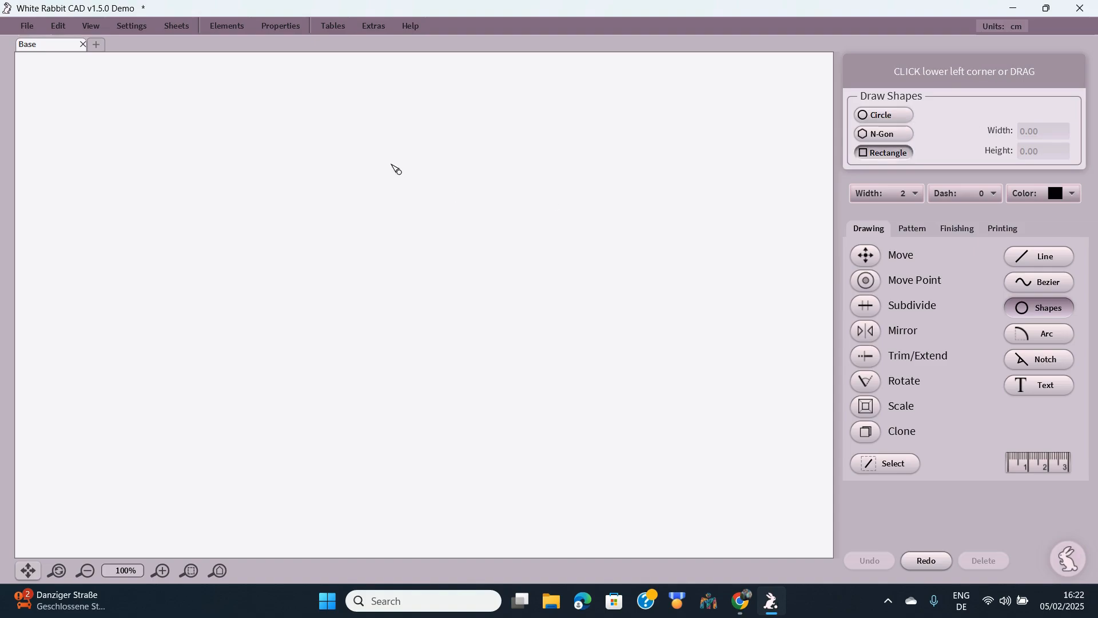
drag(391, 164, 607, 429)
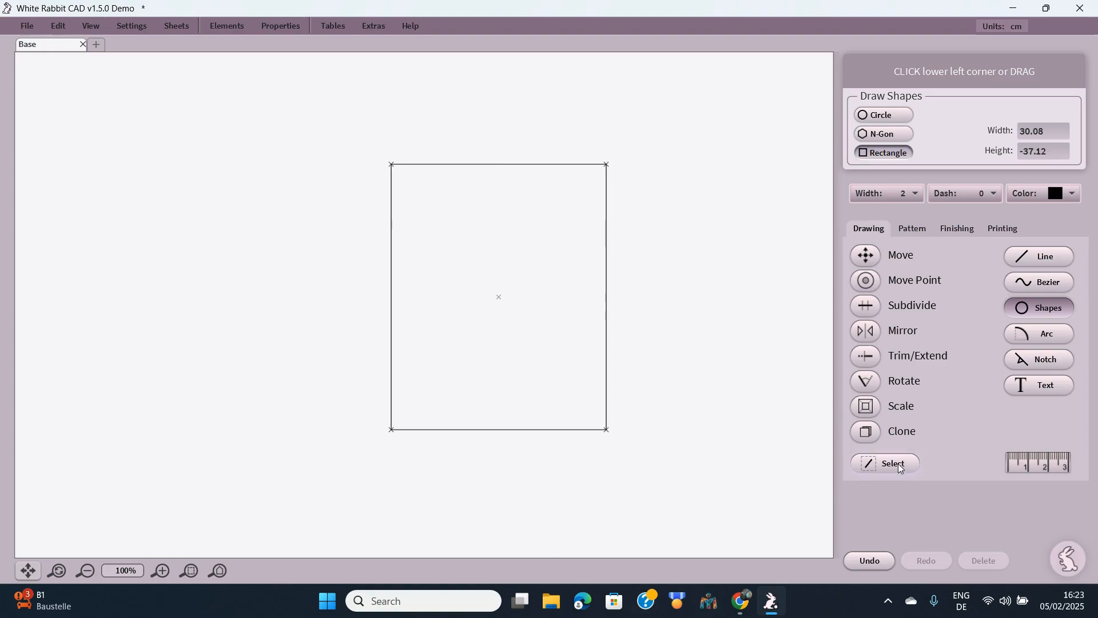
click(868, 561)
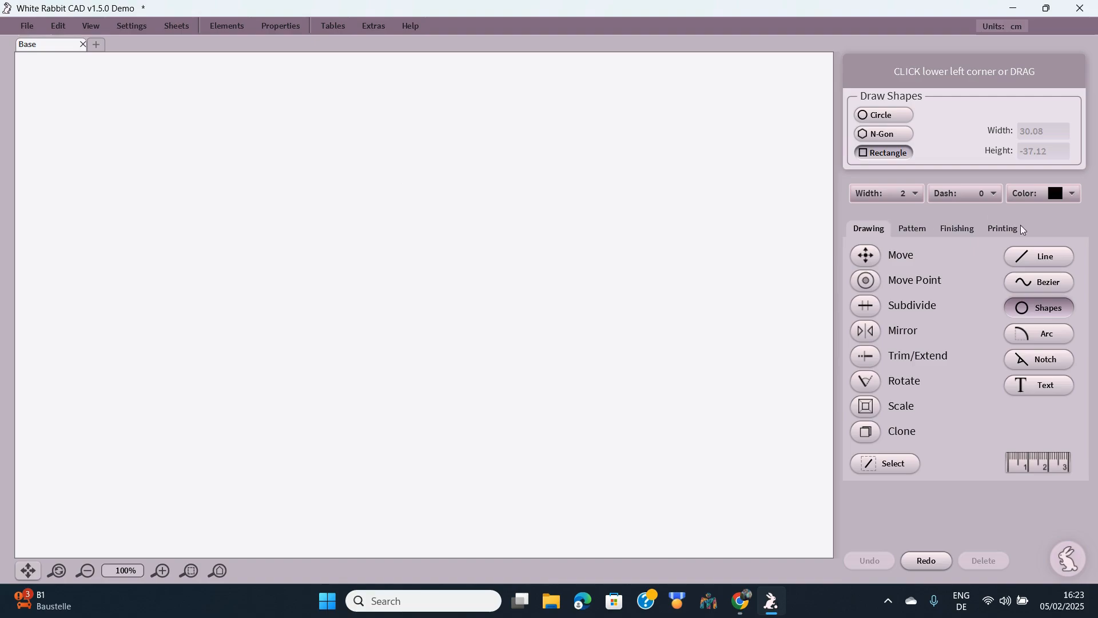
click(1037, 257)
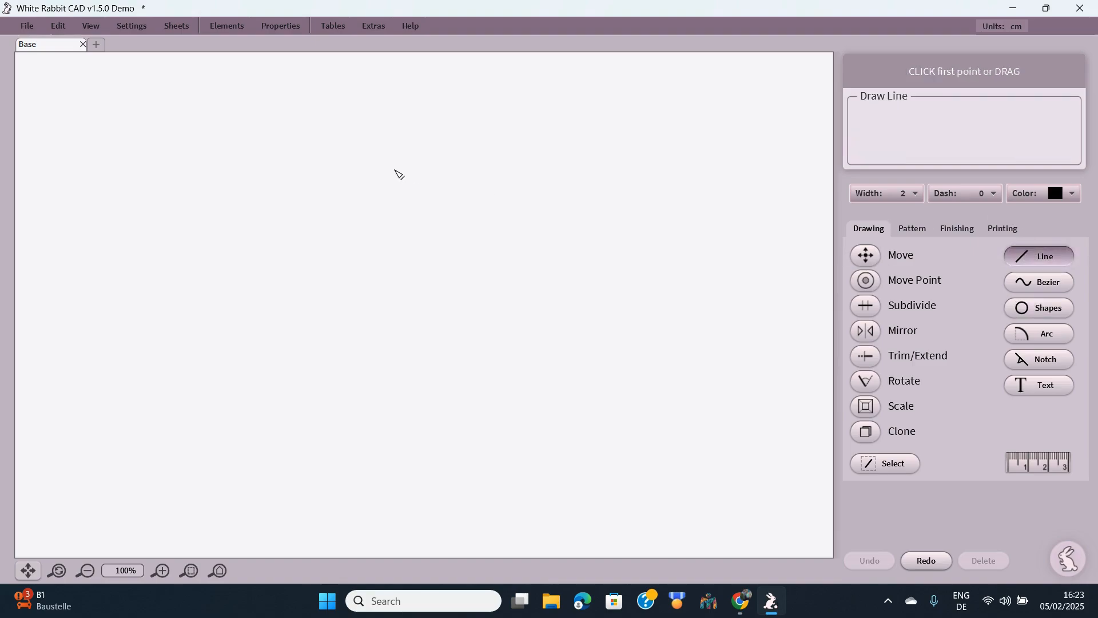
- Draw the 37.60 cm centre front line, top line, neck box side, sloping shoulder, guide lines and side seam
drag(394, 170, 394, 440)
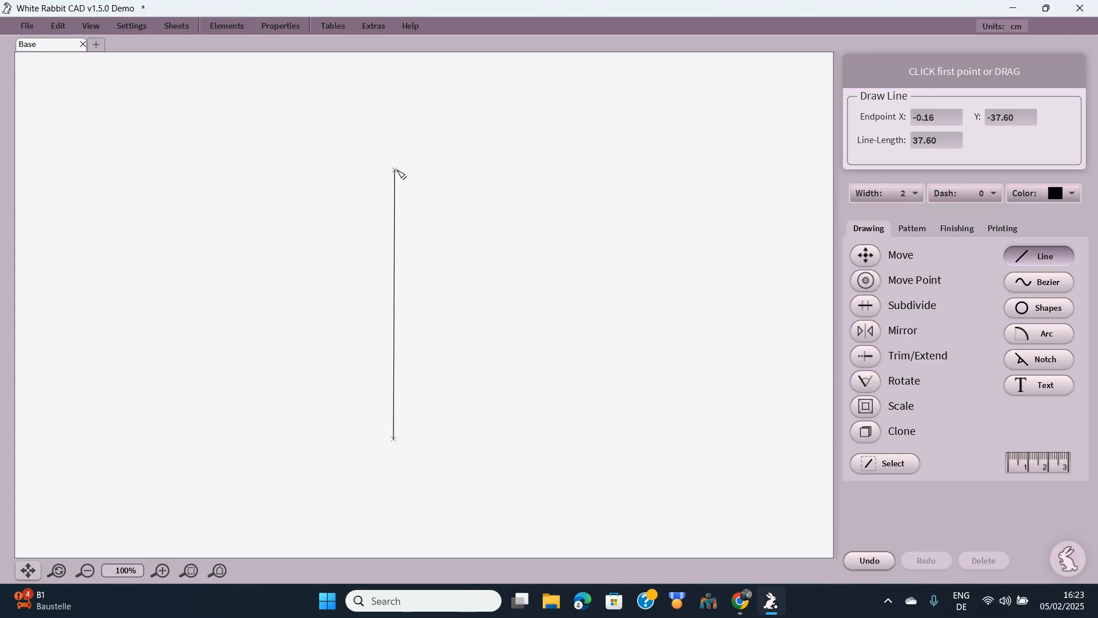
drag(395, 169, 536, 169)
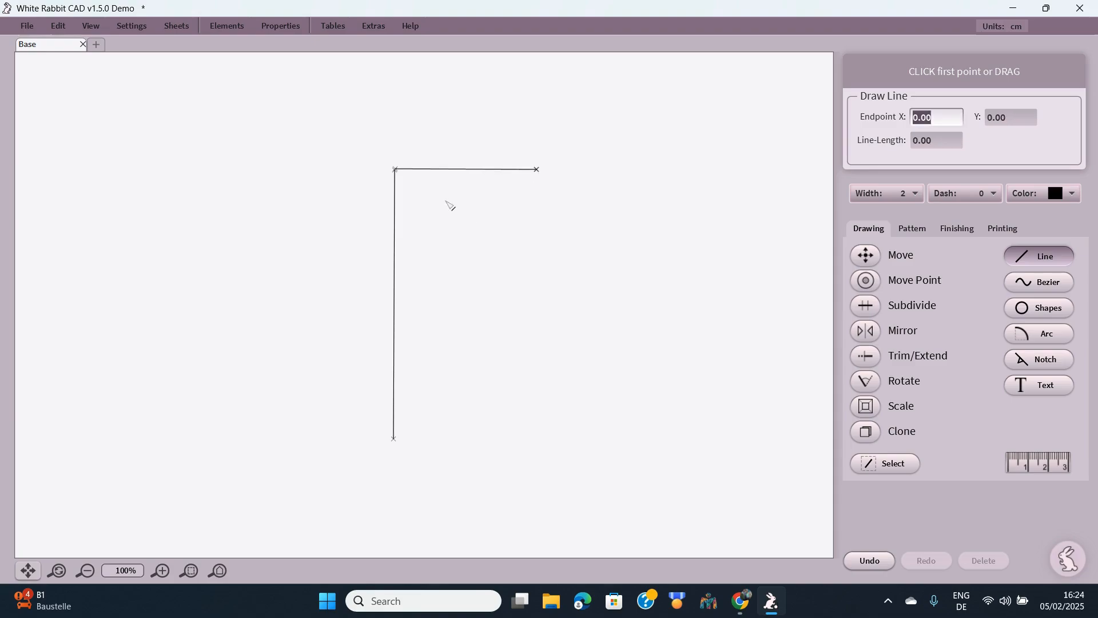
drag(444, 170, 397, 227)
drag(446, 169, 533, 198)
drag(395, 249, 494, 246)
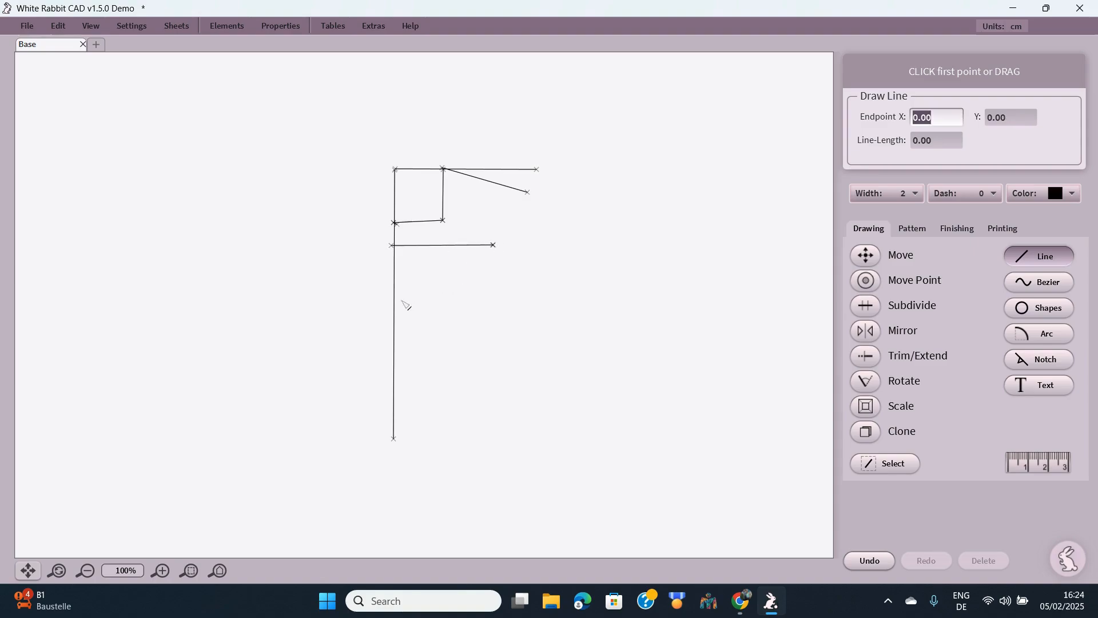
drag(395, 300, 531, 410)
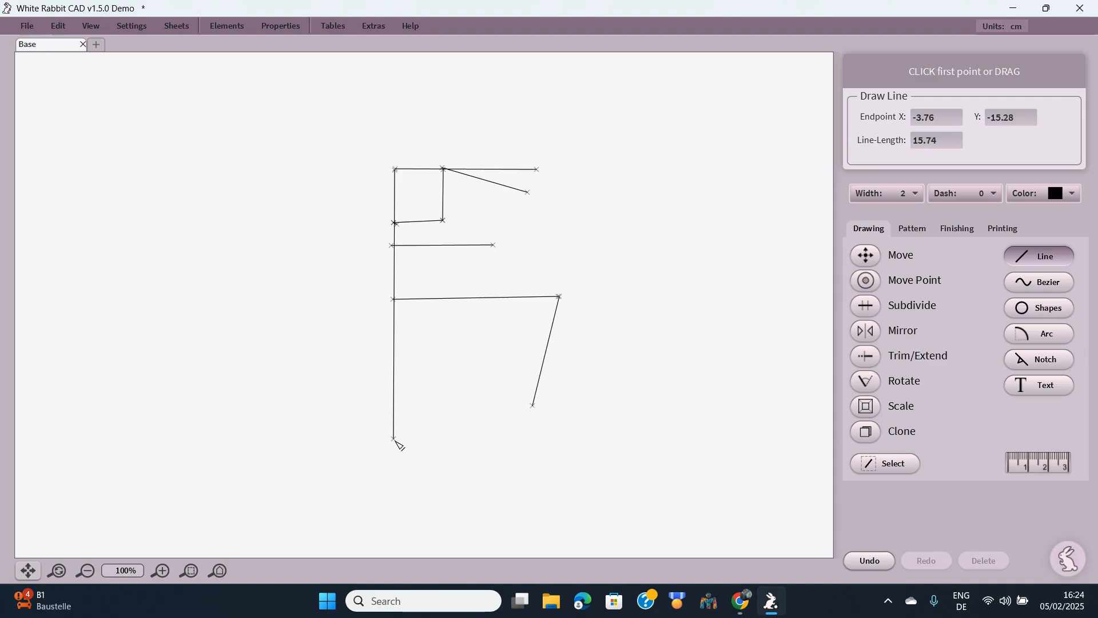
drag(395, 440, 534, 406)
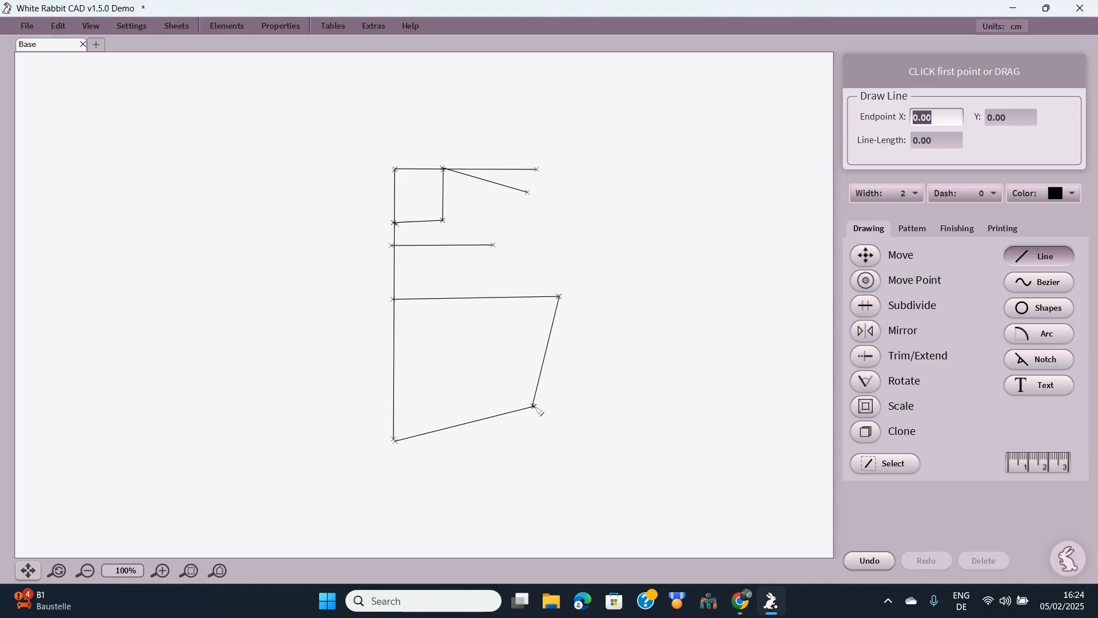
- Draw a concave Bezier armhole from the shoulder's outer end down to the side seam
click(1040, 282)
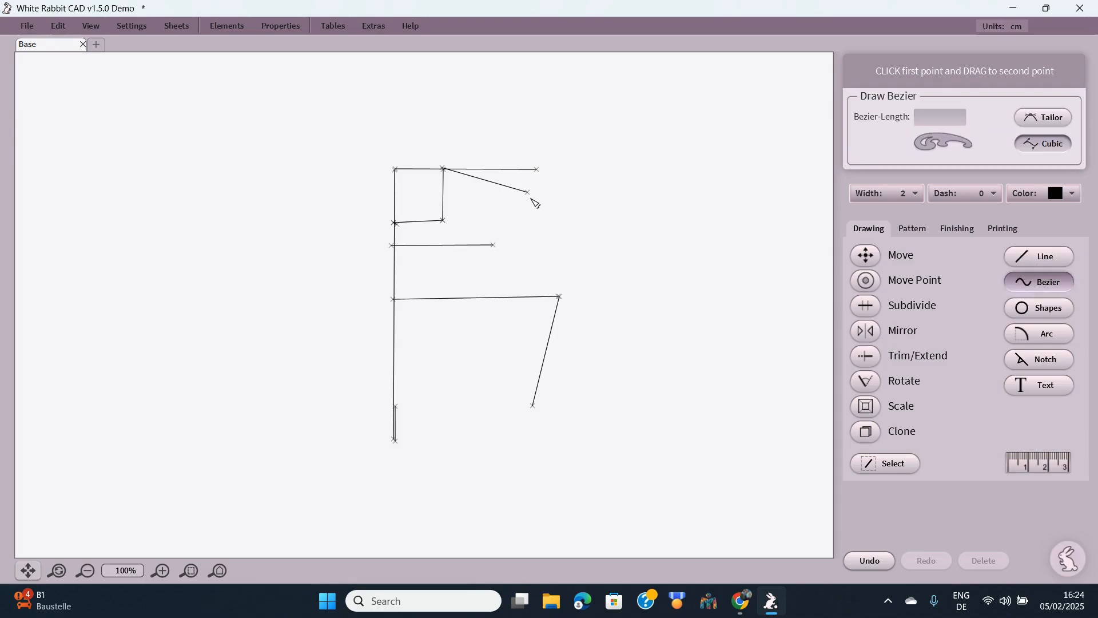
drag(527, 192, 561, 299)
drag(545, 245, 481, 283)
click(606, 223)
drag(618, 293, 620, 294)
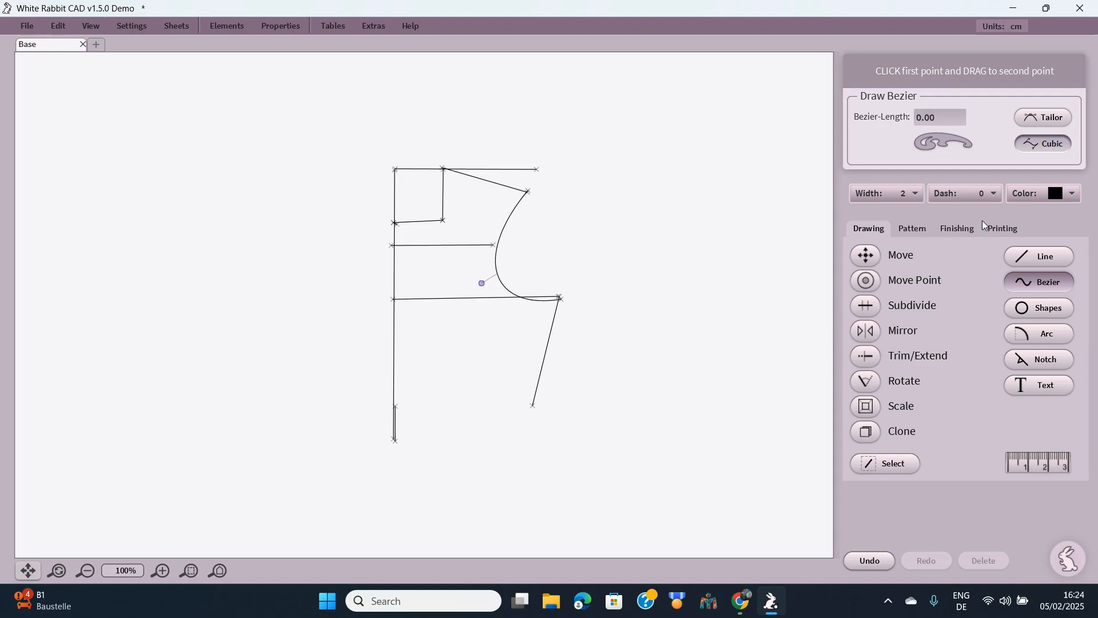
click(1035, 252)
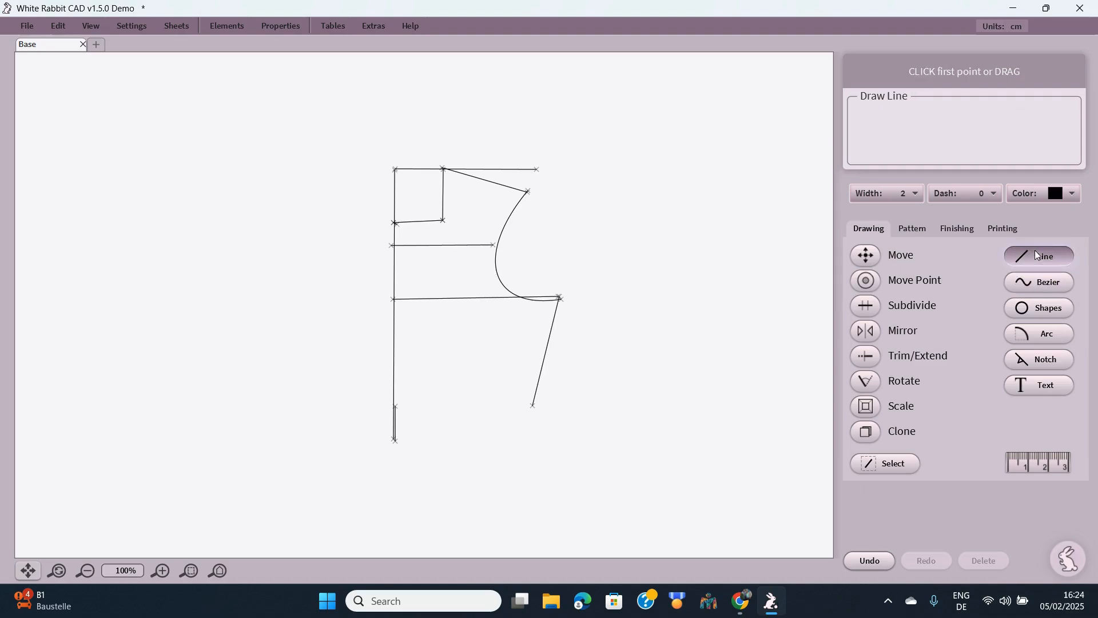
- Draw the 20.12 cm waistline from the centre front bottom to the side seam's lower end
click(395, 443)
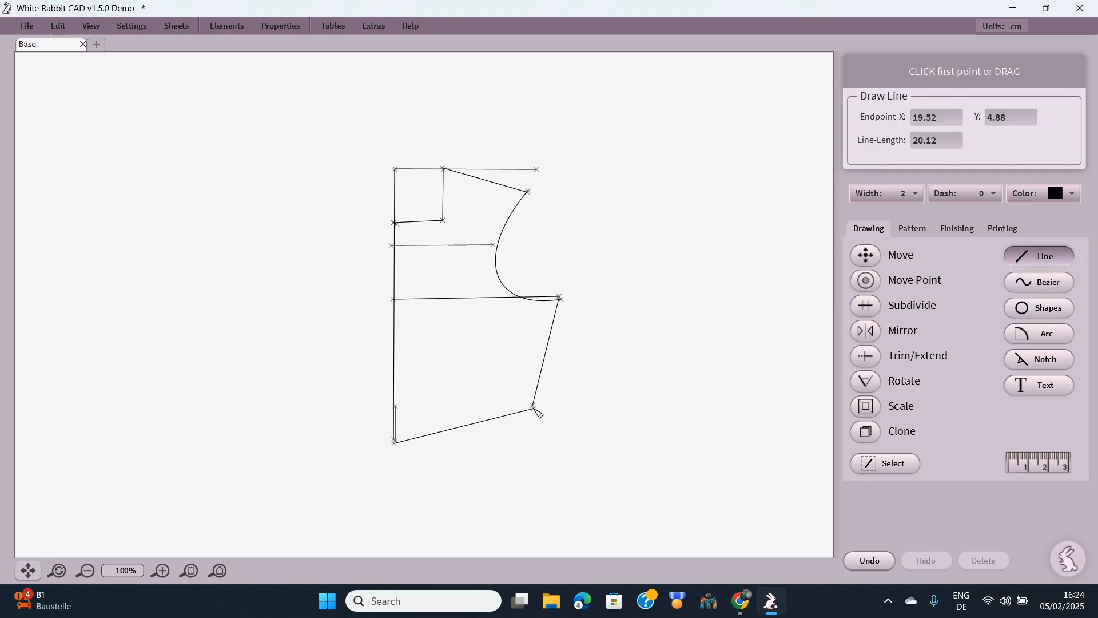
click(534, 409)
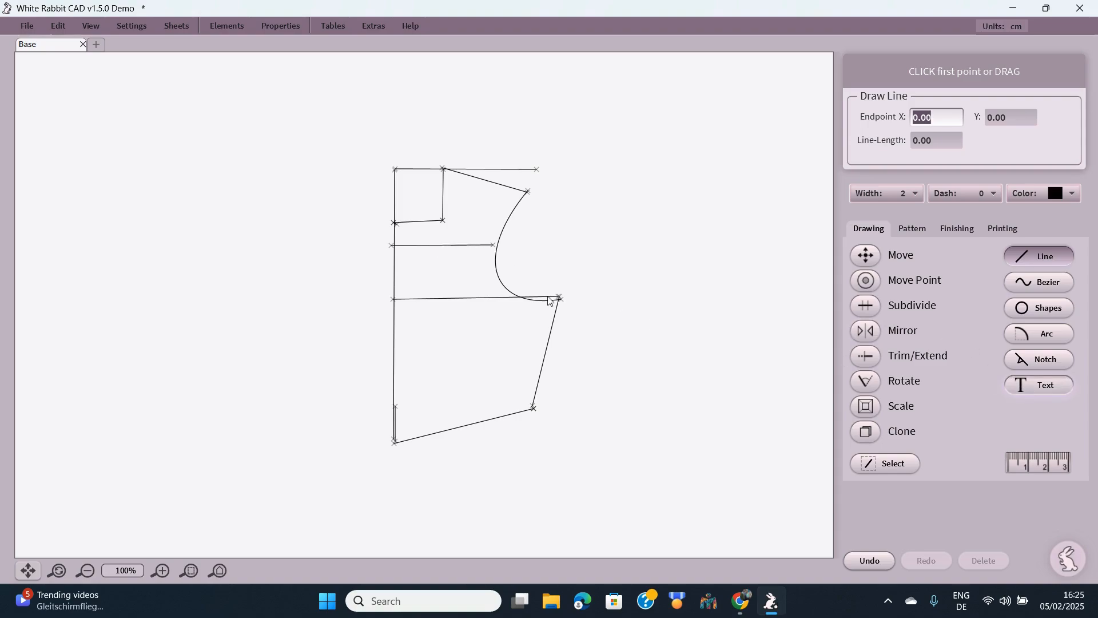
- Add a bold italic 'CHEST LINE' label beside the chest line, then undo it
click(439, 250)
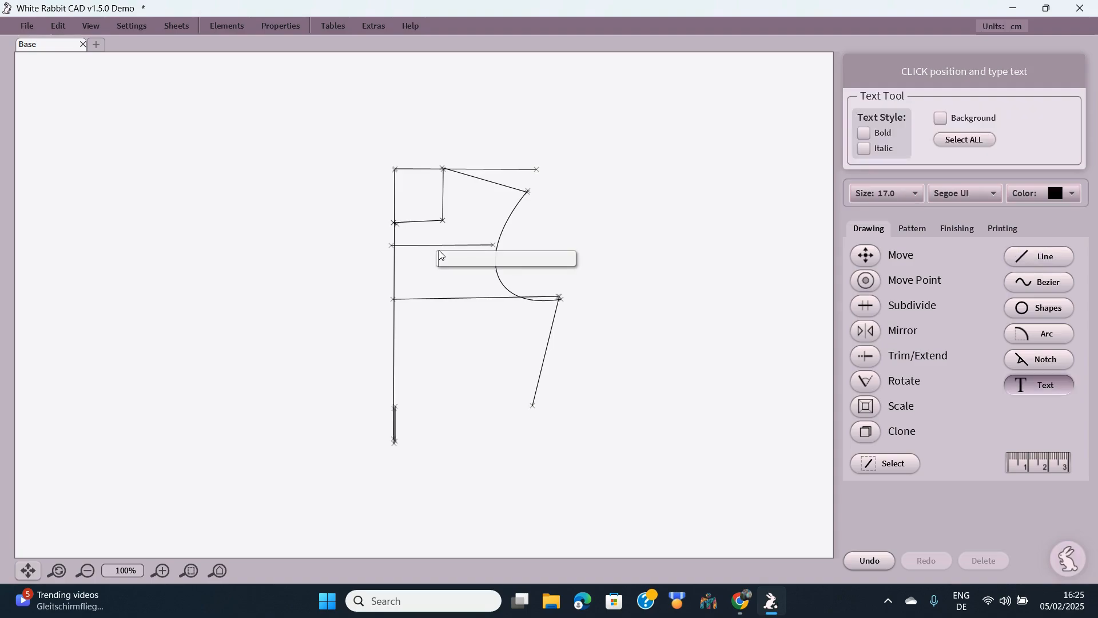
text(GH)
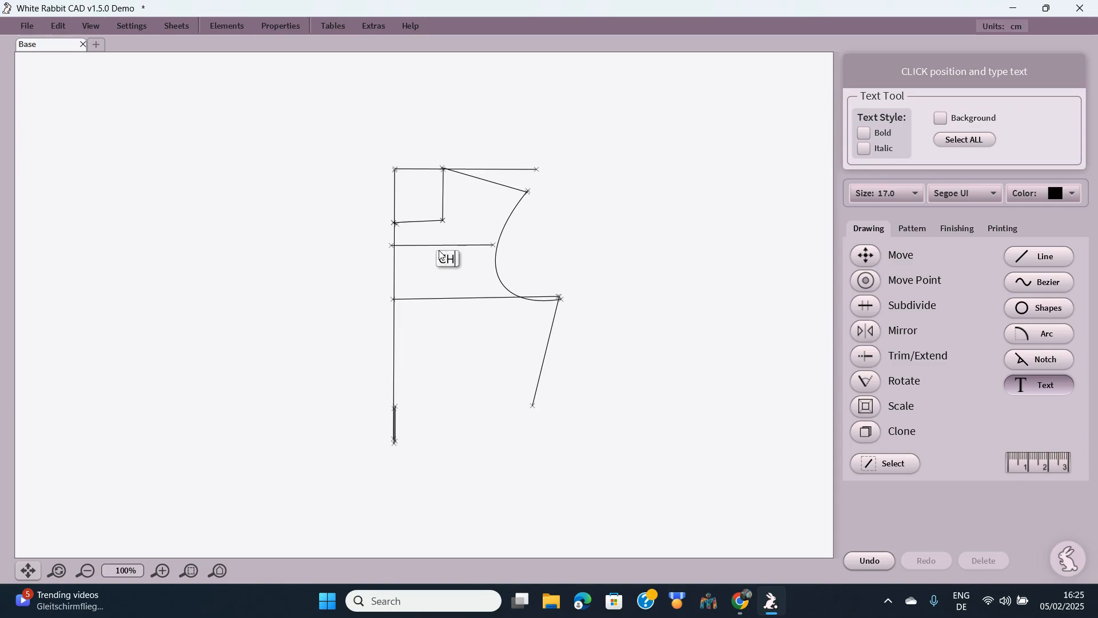
text(EST LINE)
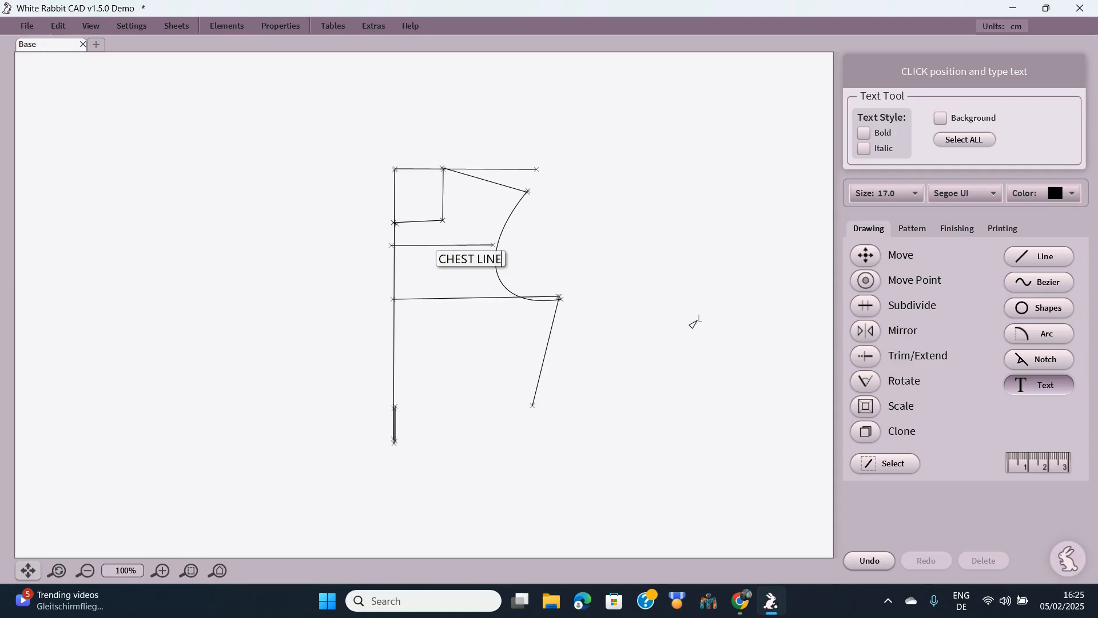
click(865, 148)
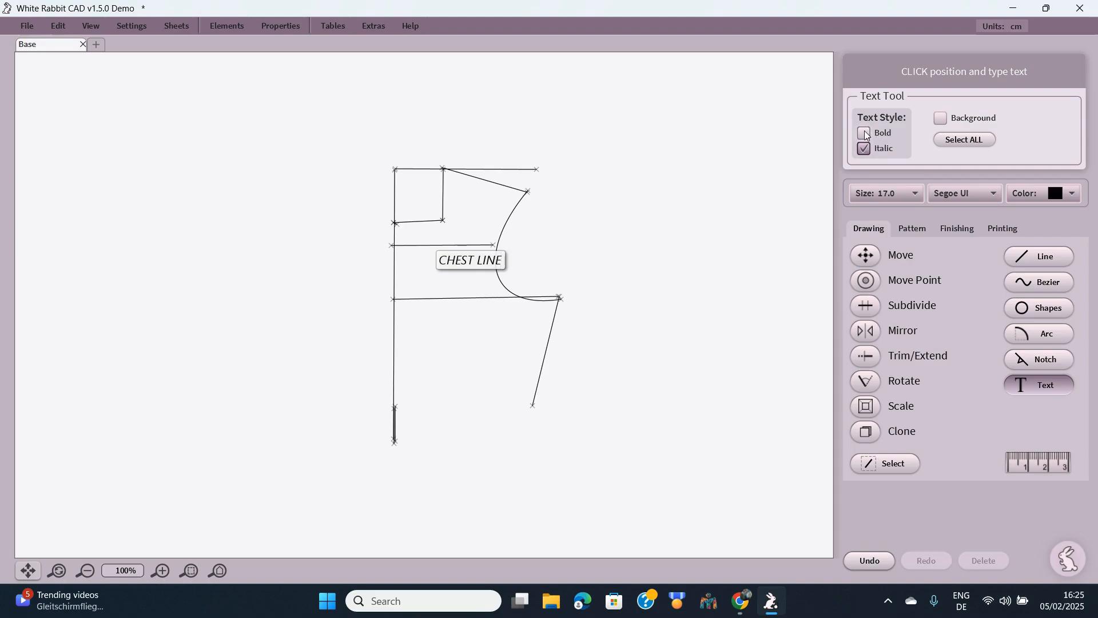
click(865, 133)
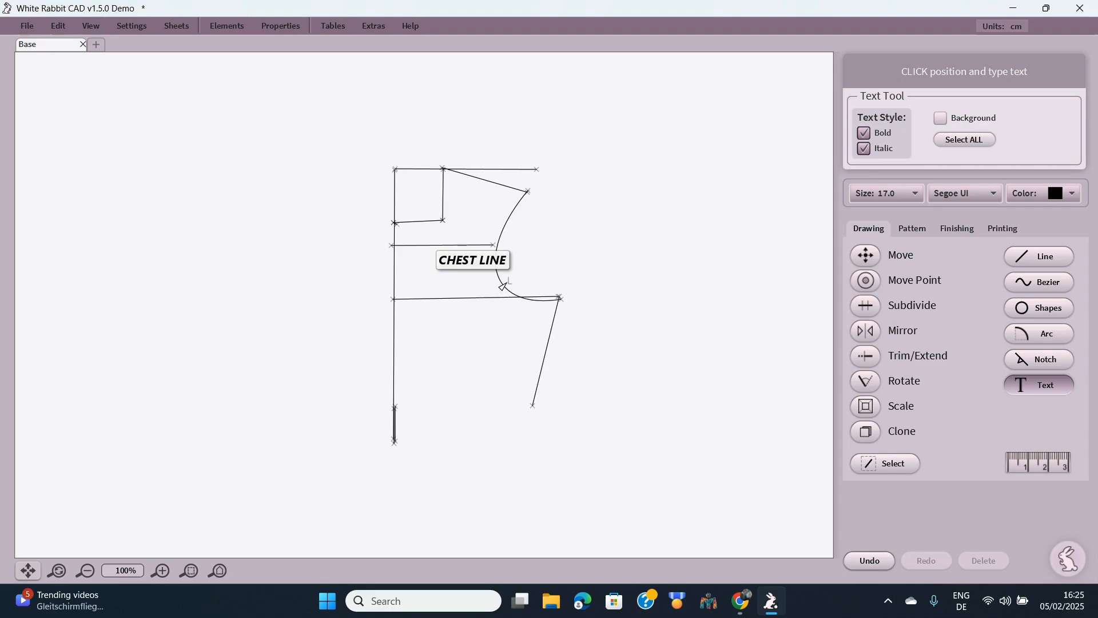
scroll(503, 286, down, 3)
scroll(502, 286, up, 3)
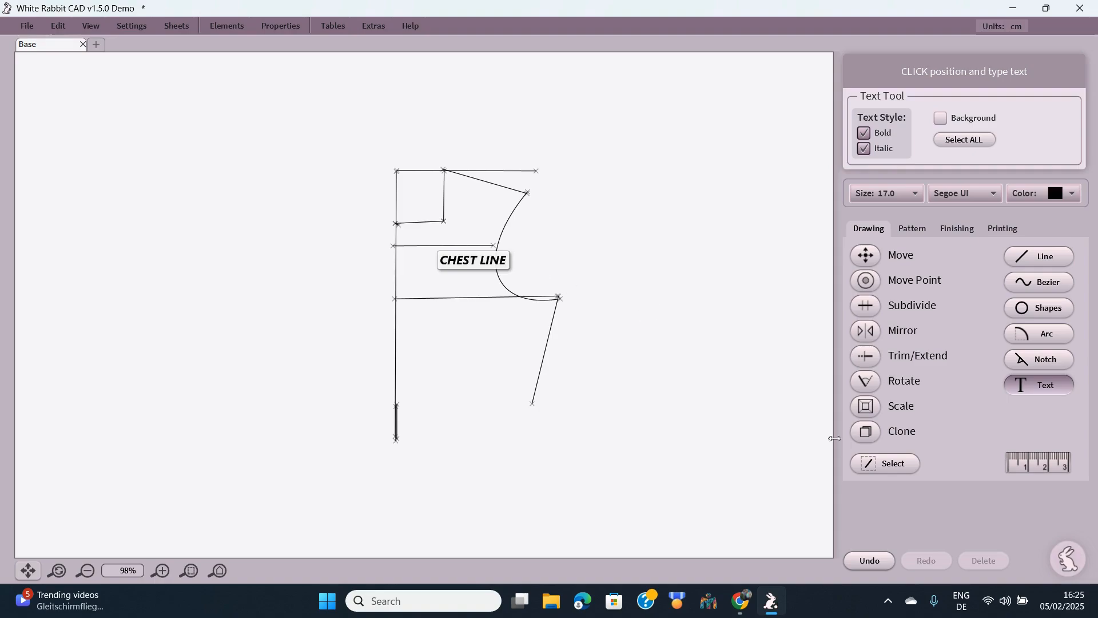
click(877, 563)
click(877, 564)
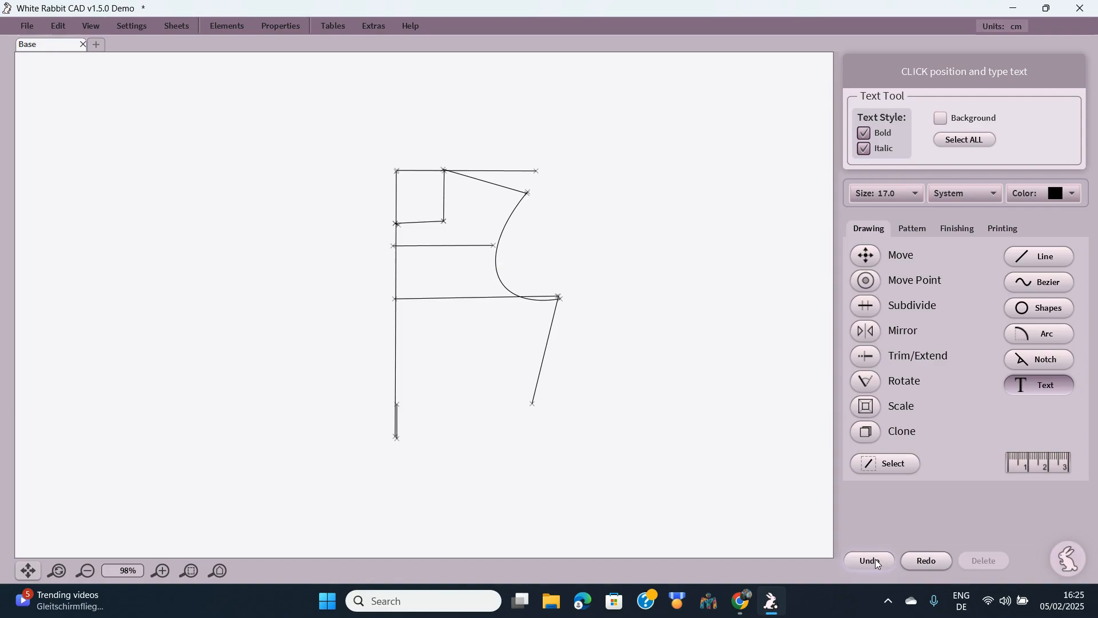
- Move the armhole's top onto the shoulder line end and its lower end to a wider side-seam point
click(872, 260)
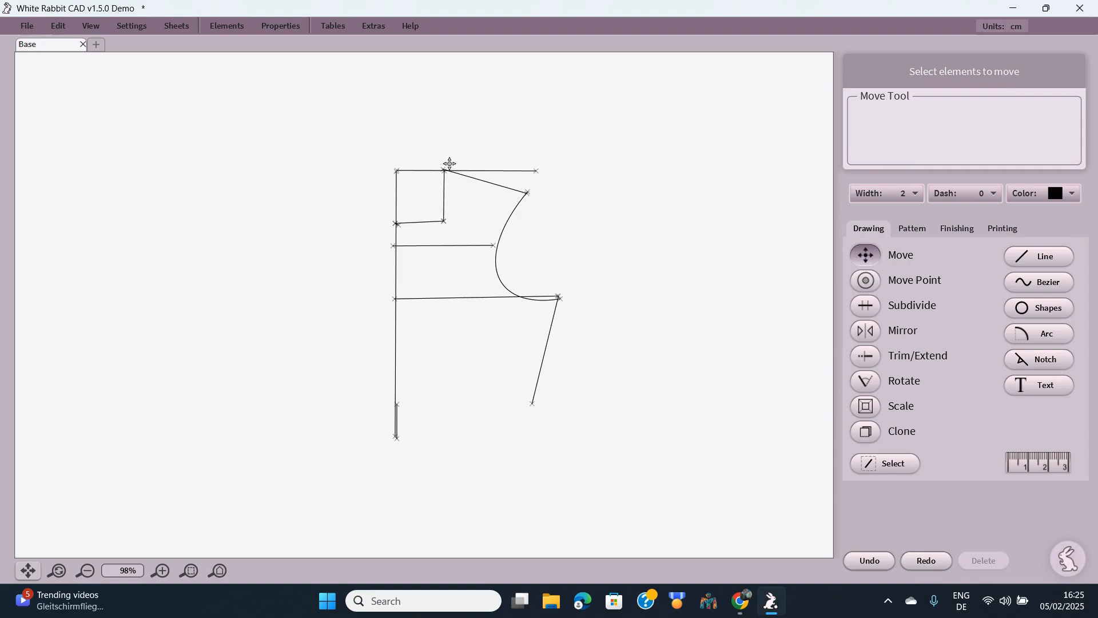
click(455, 180)
click(868, 282)
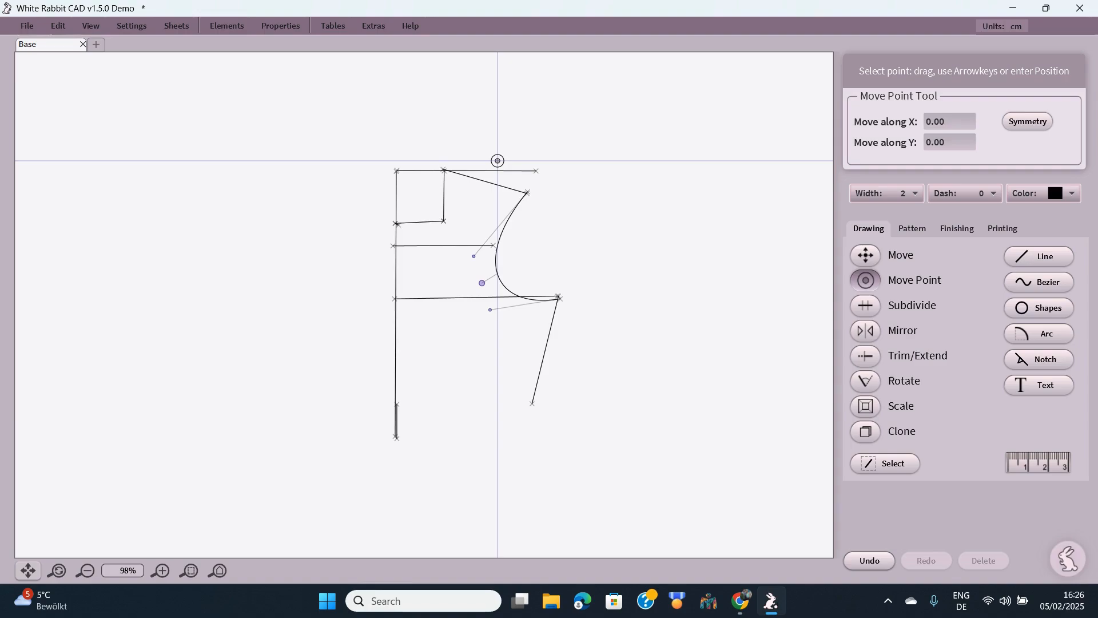
mouse_move(527, 193)
mouse_down()
mouse_move(560, 189)
mouse_move(492, 182)
mouse_move(518, 173)
mouse_move(538, 184)
mouse_up()
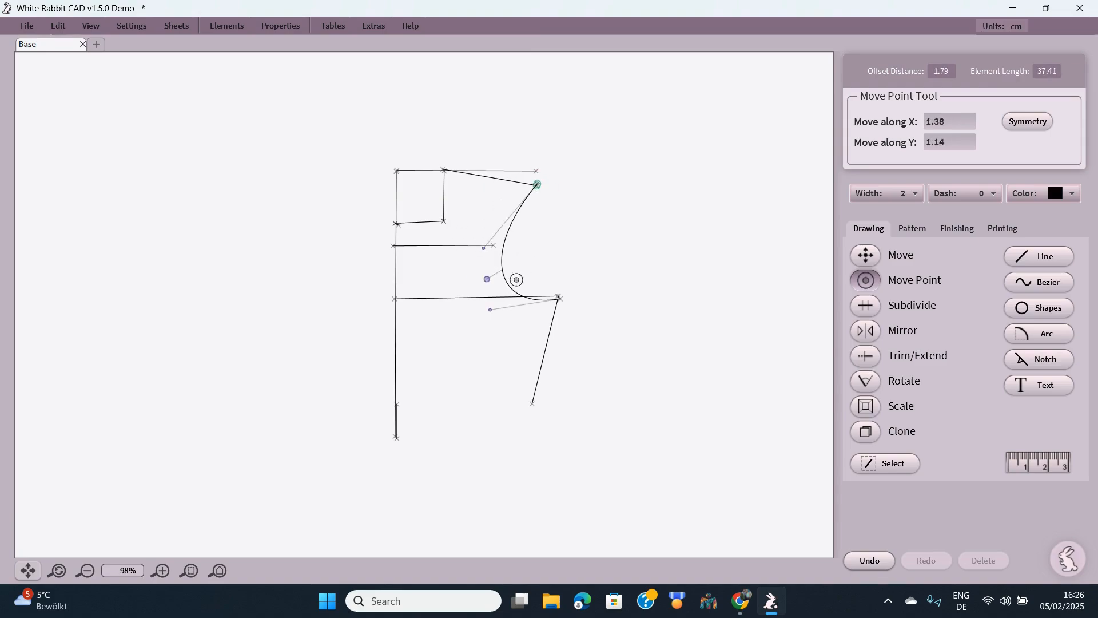
mouse_move(560, 299)
mouse_down()
mouse_move(584, 297)
mouse_move(563, 298)
mouse_move(568, 309)
mouse_up()
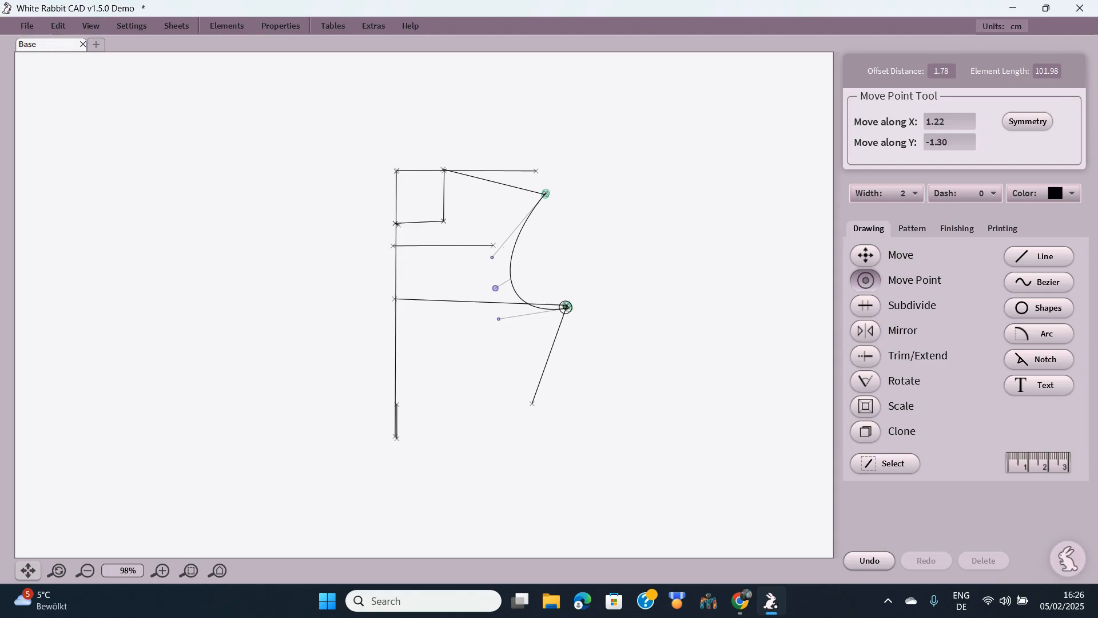
drag(566, 307, 582, 306)
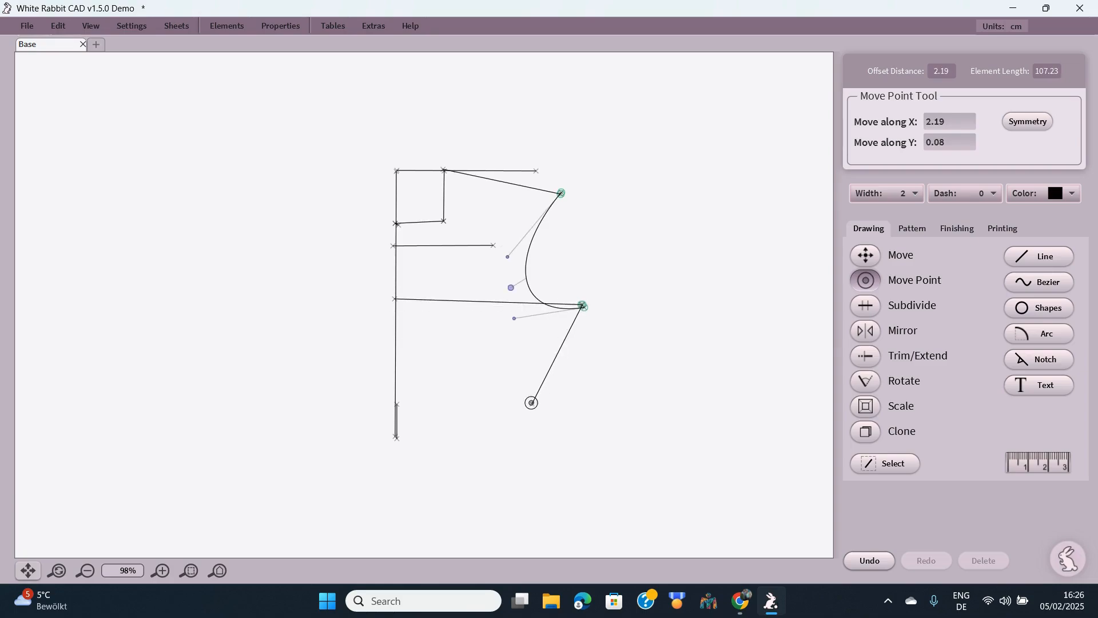
mouse_move(532, 403)
mouse_down()
mouse_move(559, 417)
mouse_move(531, 395)
mouse_up()
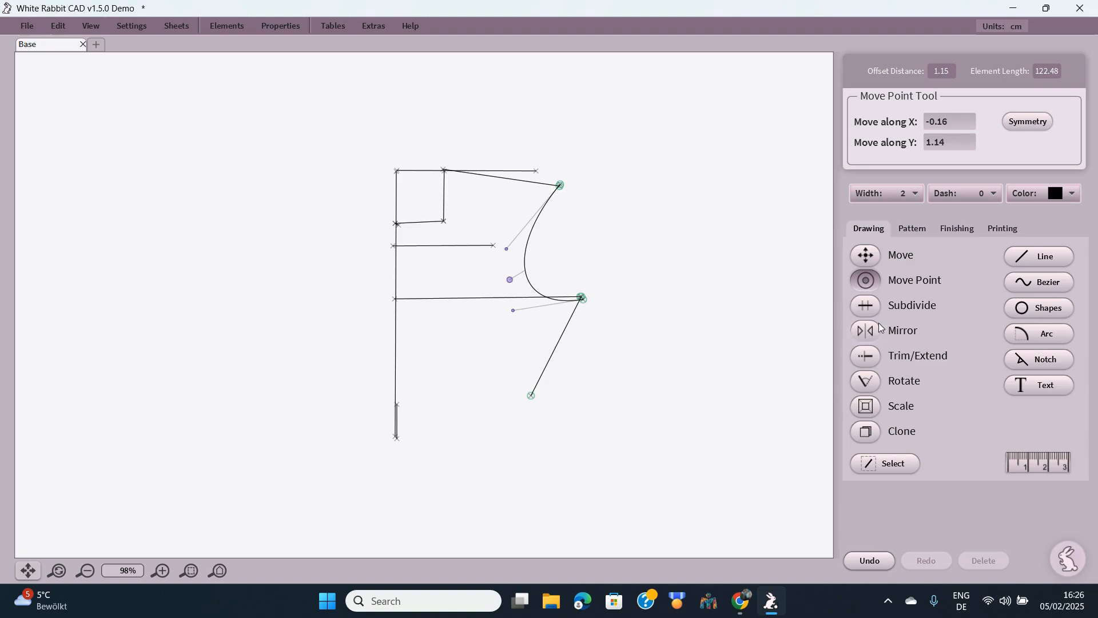
click(868, 307)
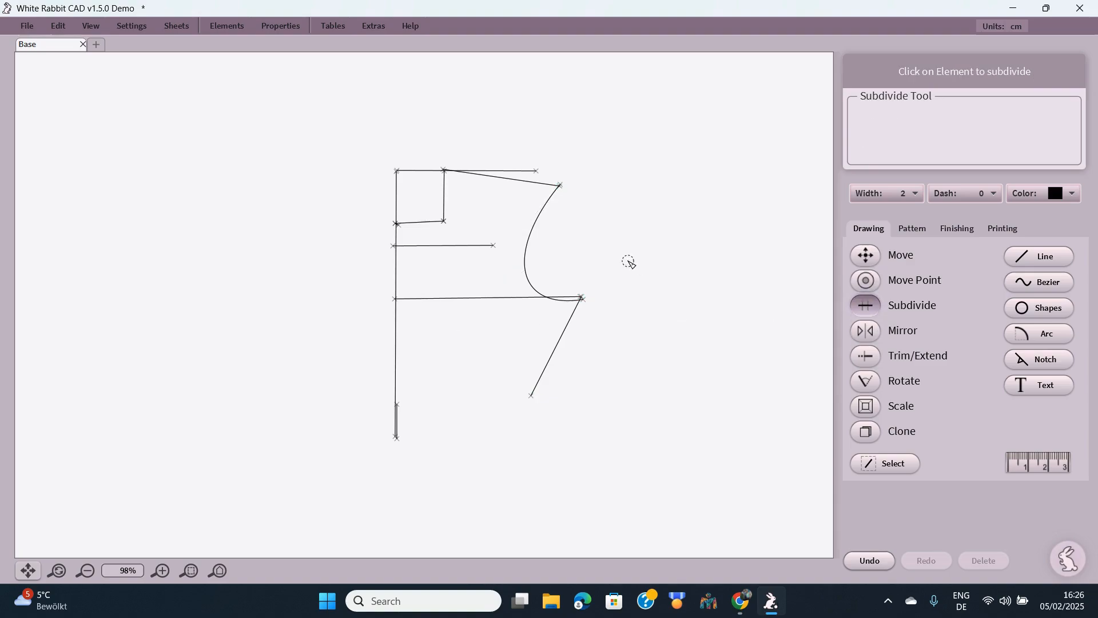
- Subdivide the centre front line, placing a split point 8 cm below its top
click(395, 269)
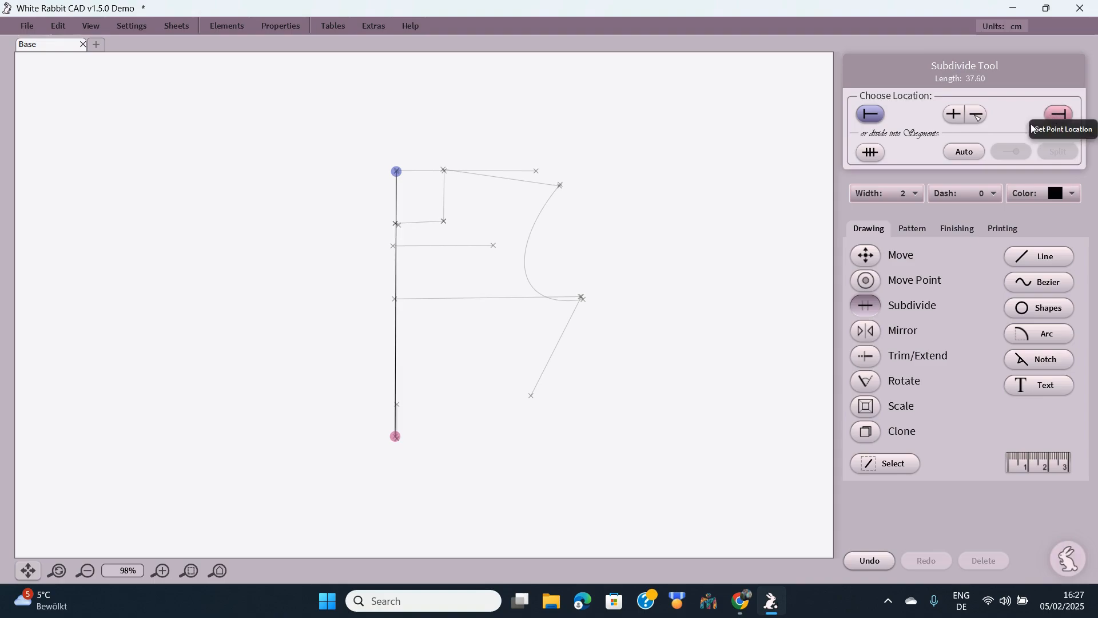
click(870, 115)
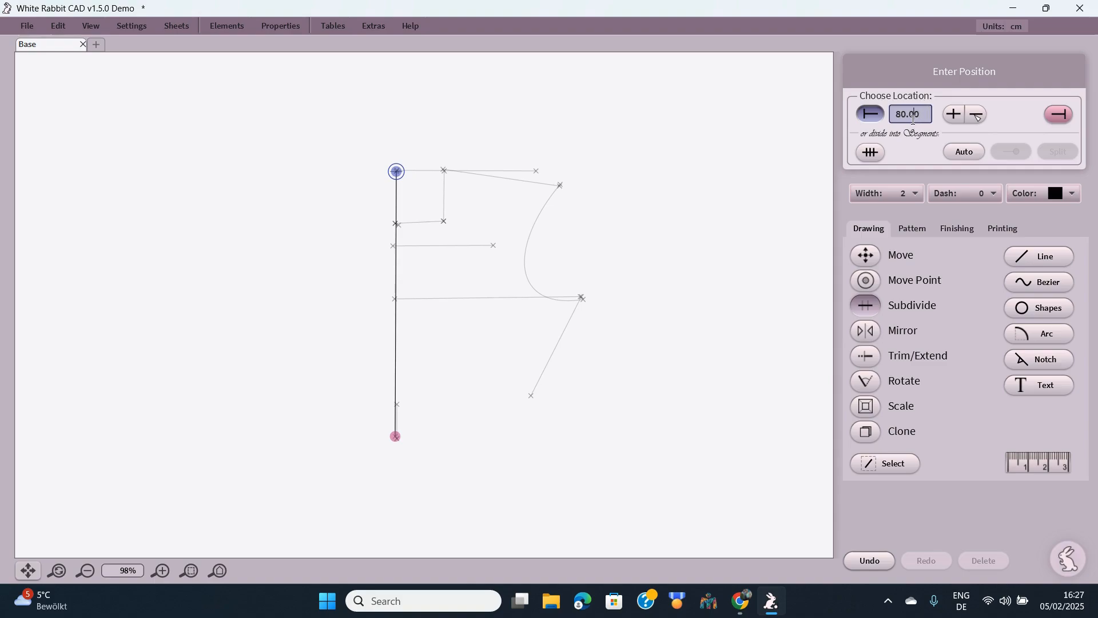
key(BackSpace)
key(BackSpace)
key(BackSpace)
key(BackSpace)
key(Return)
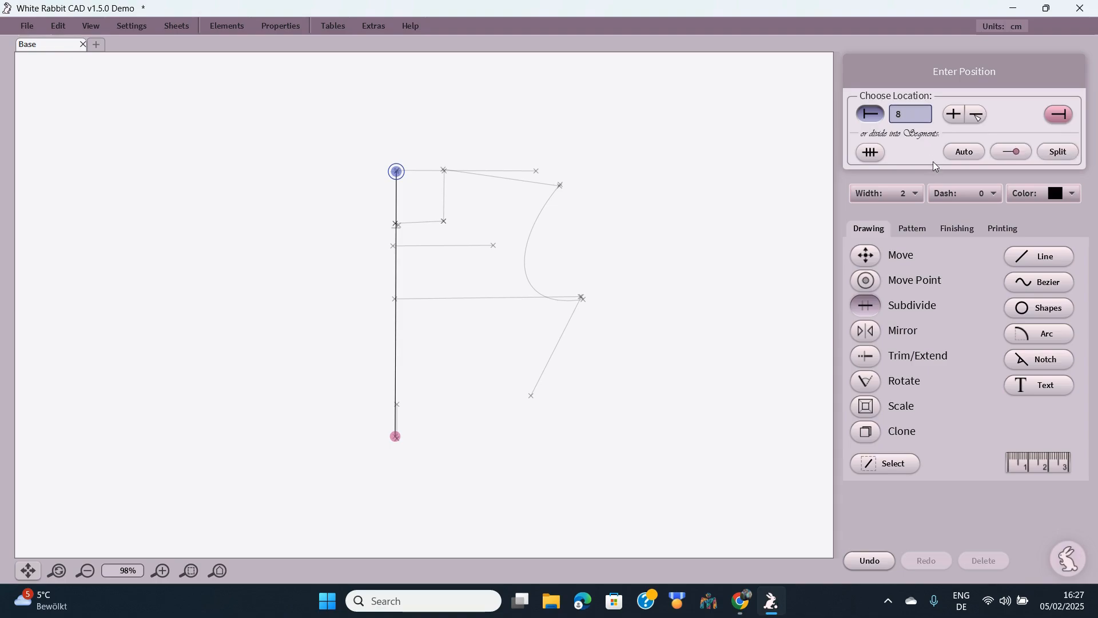
click(1012, 153)
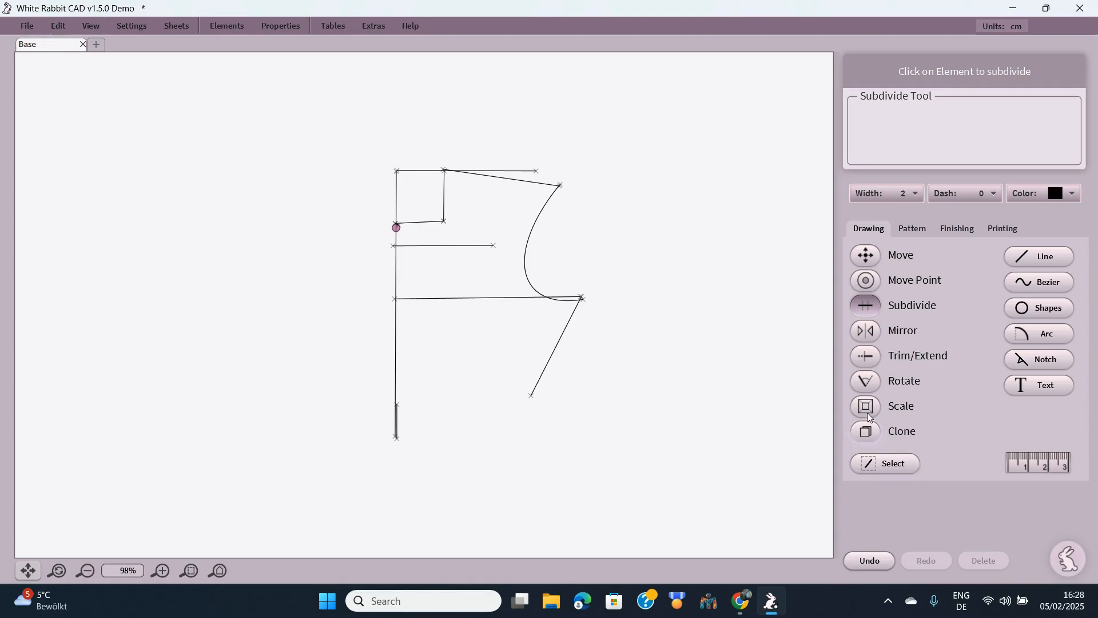
- Try adjusting the side seam and drawing a short bottom line, then undo both bottom lines
click(876, 359)
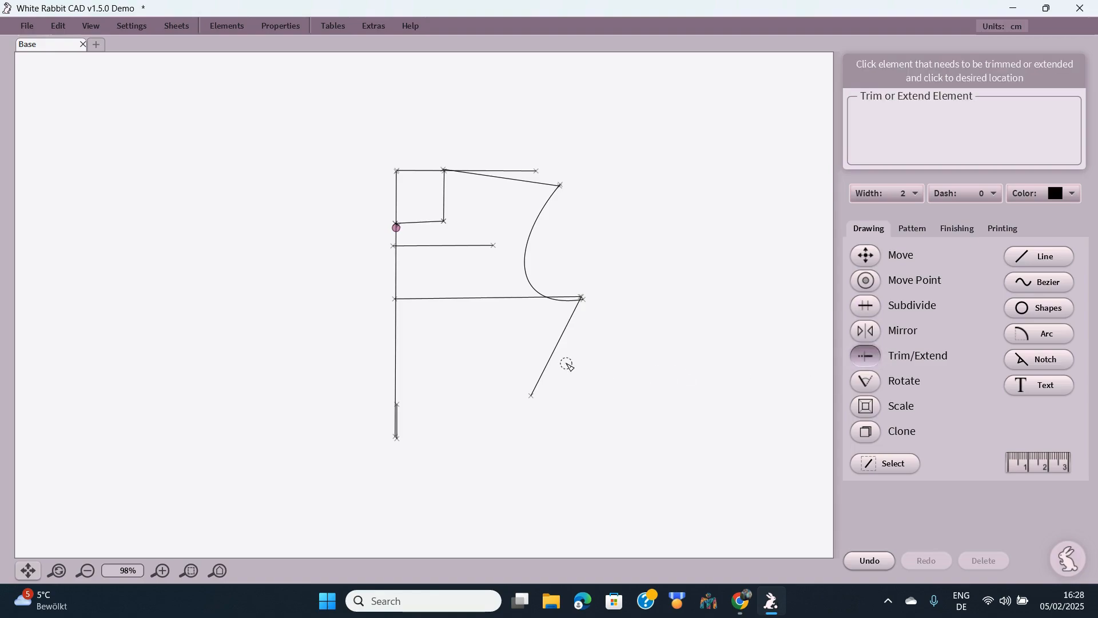
click(549, 361)
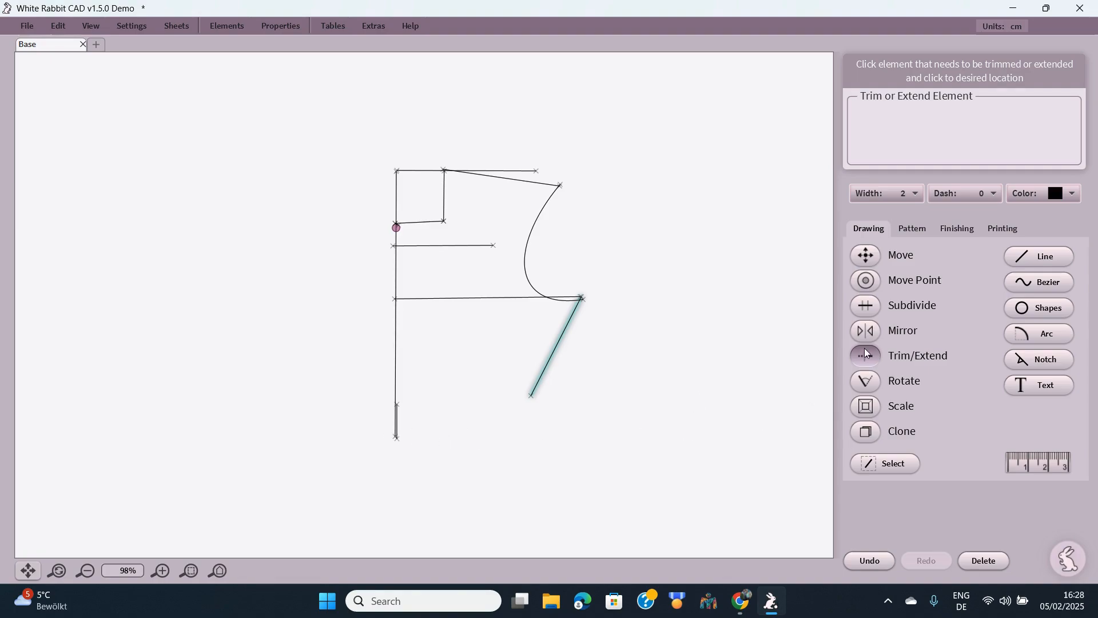
click(1050, 257)
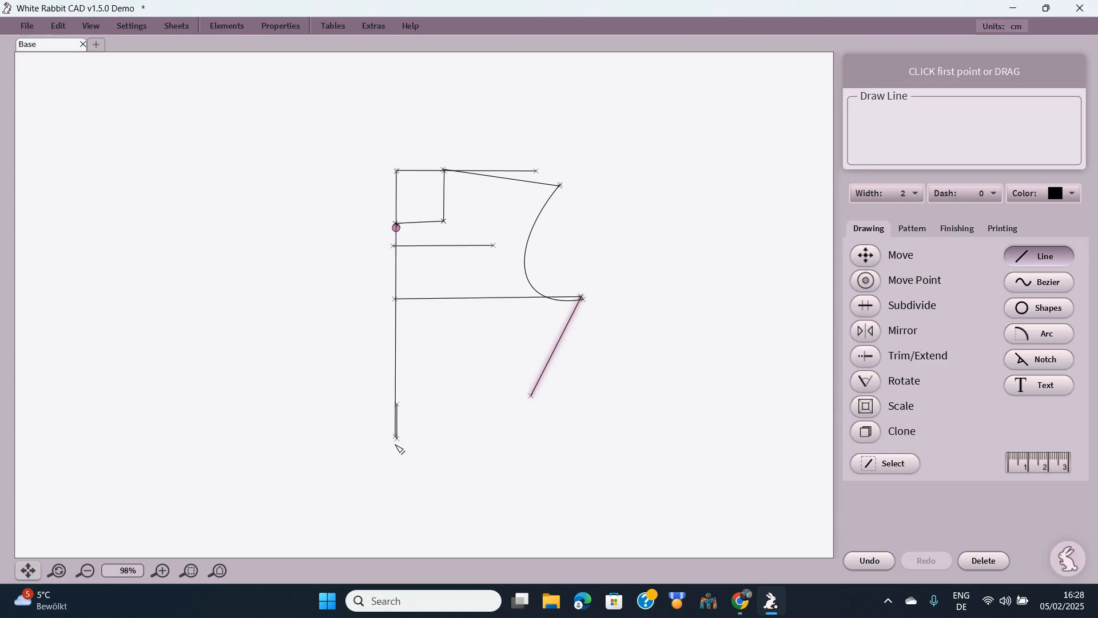
click(397, 439)
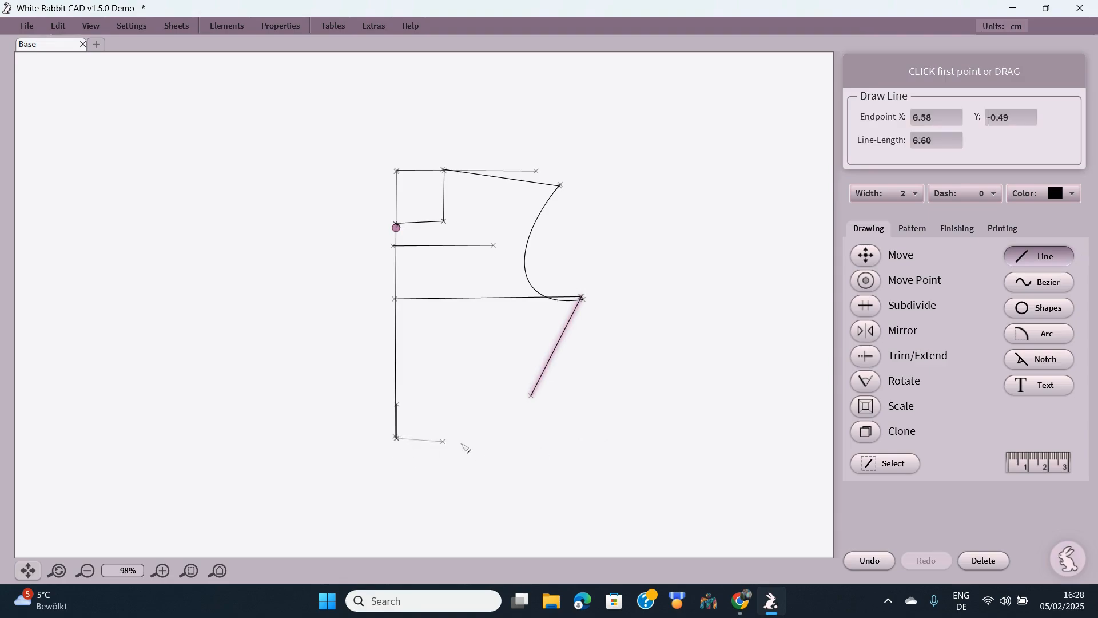
click(502, 433)
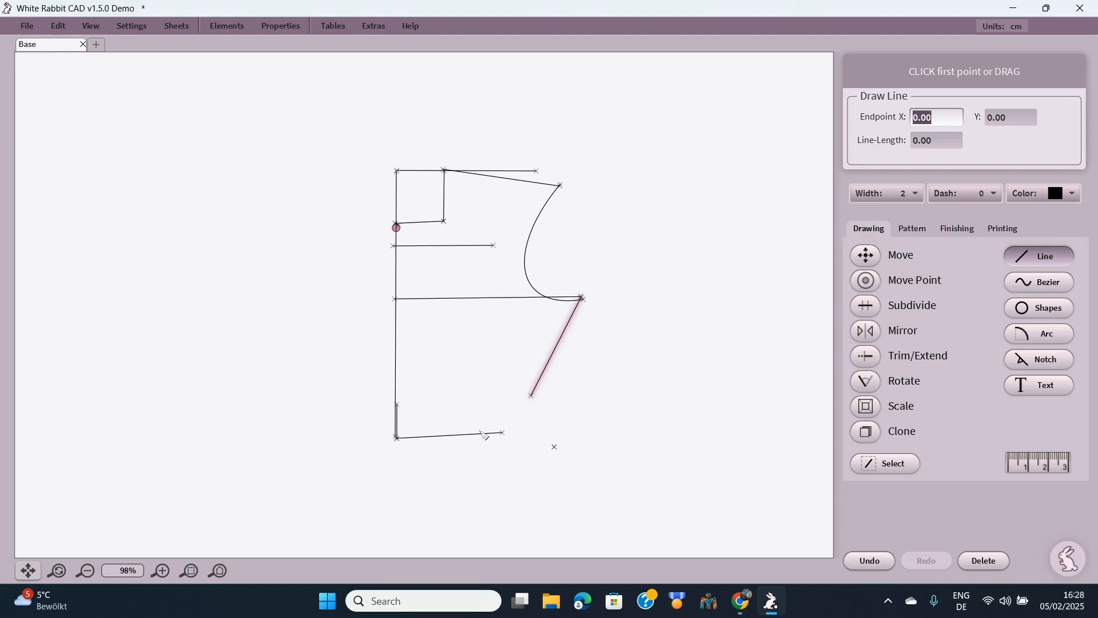
click(876, 563)
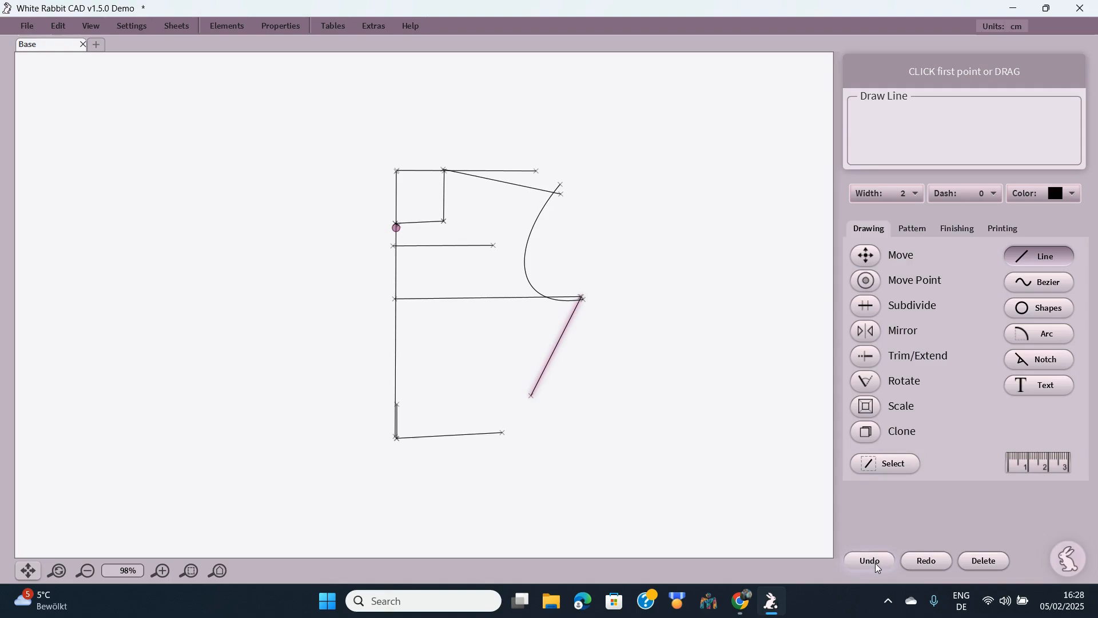
click(873, 559)
- Draw a longer bottom line from the front corner and extend the slanted side seam to it
click(396, 438)
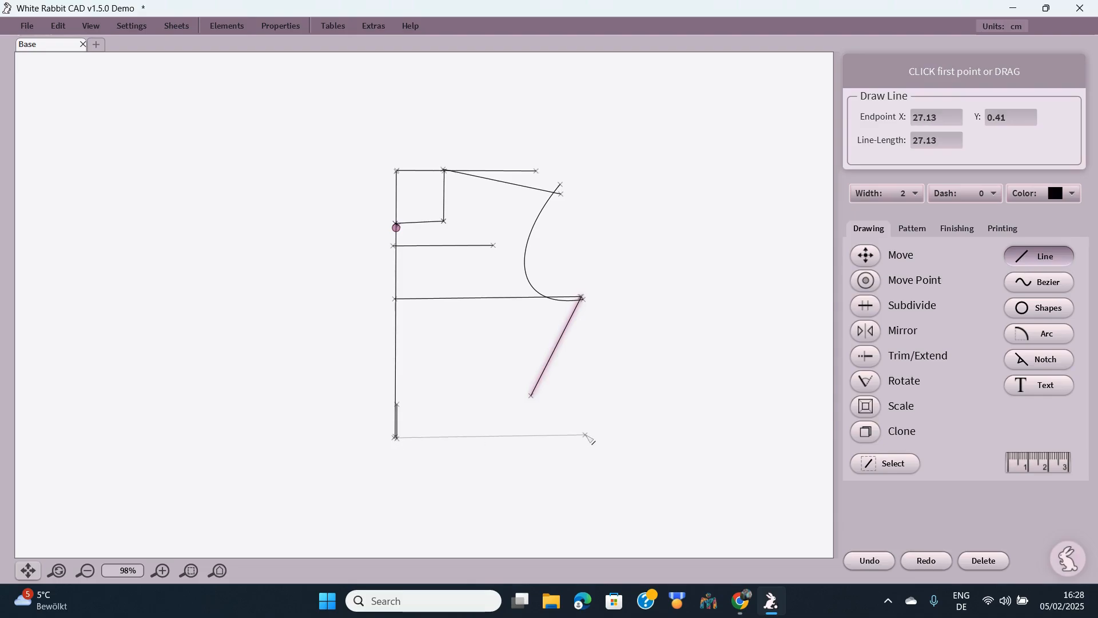
click(593, 434)
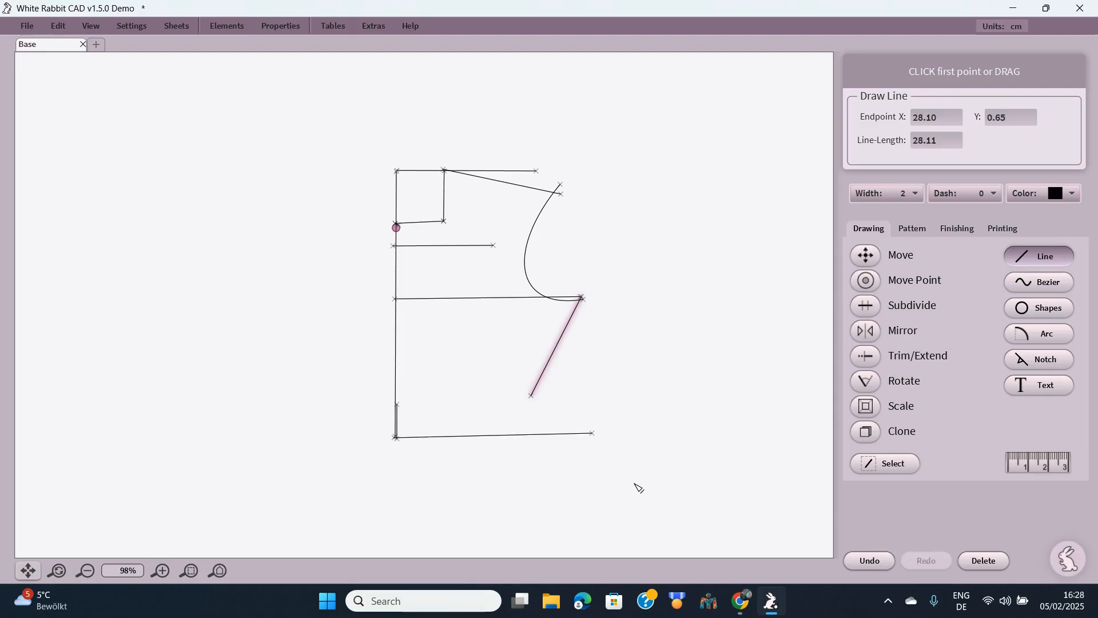
click(875, 357)
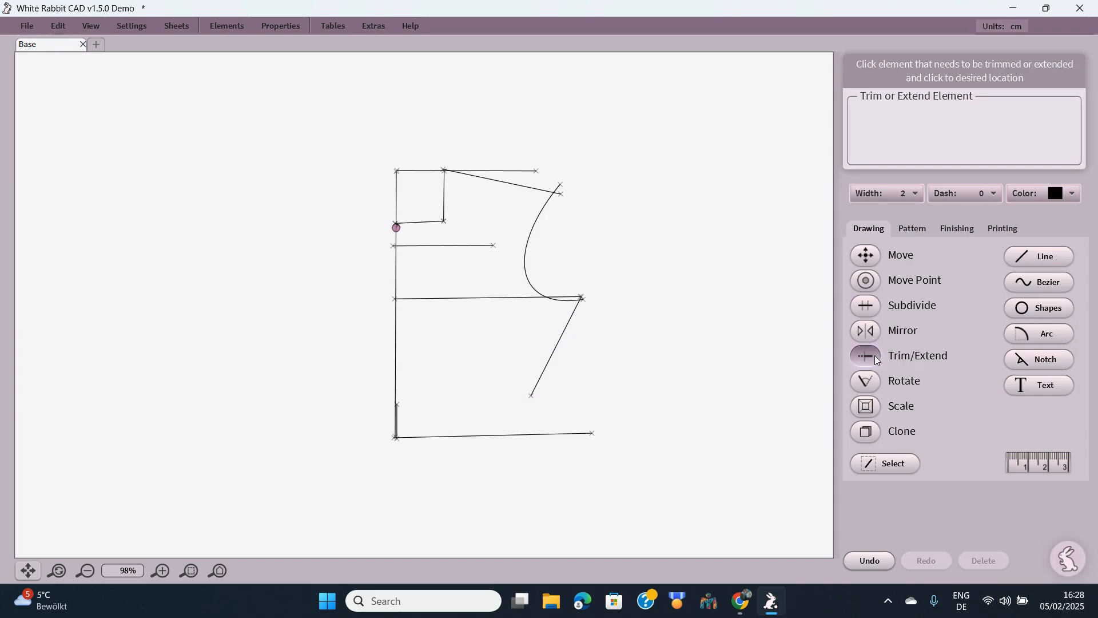
click(558, 356)
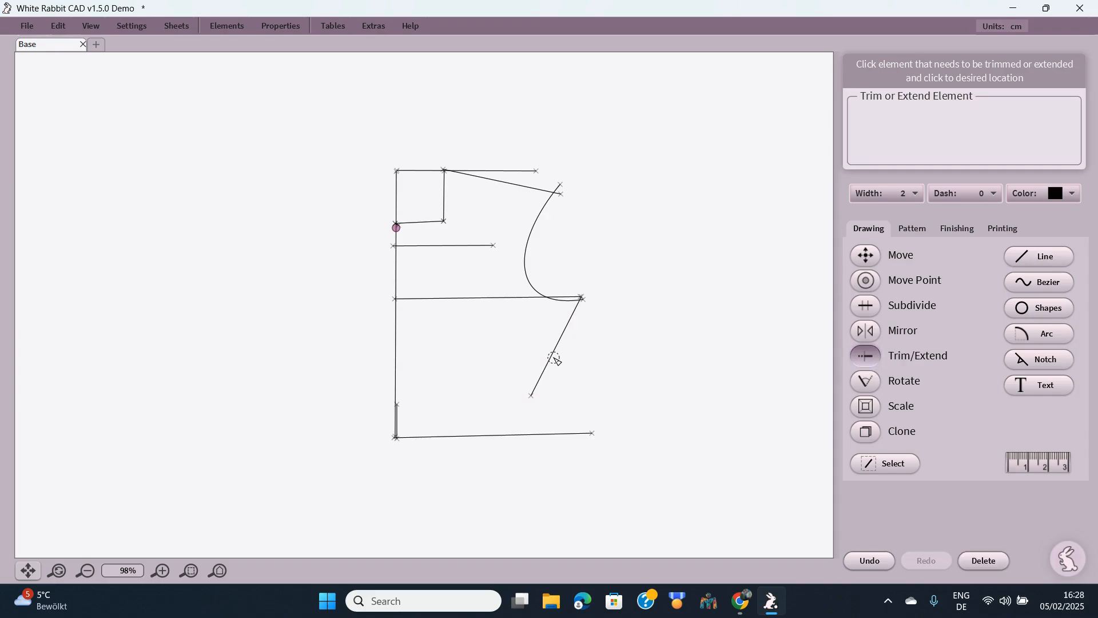
click(561, 434)
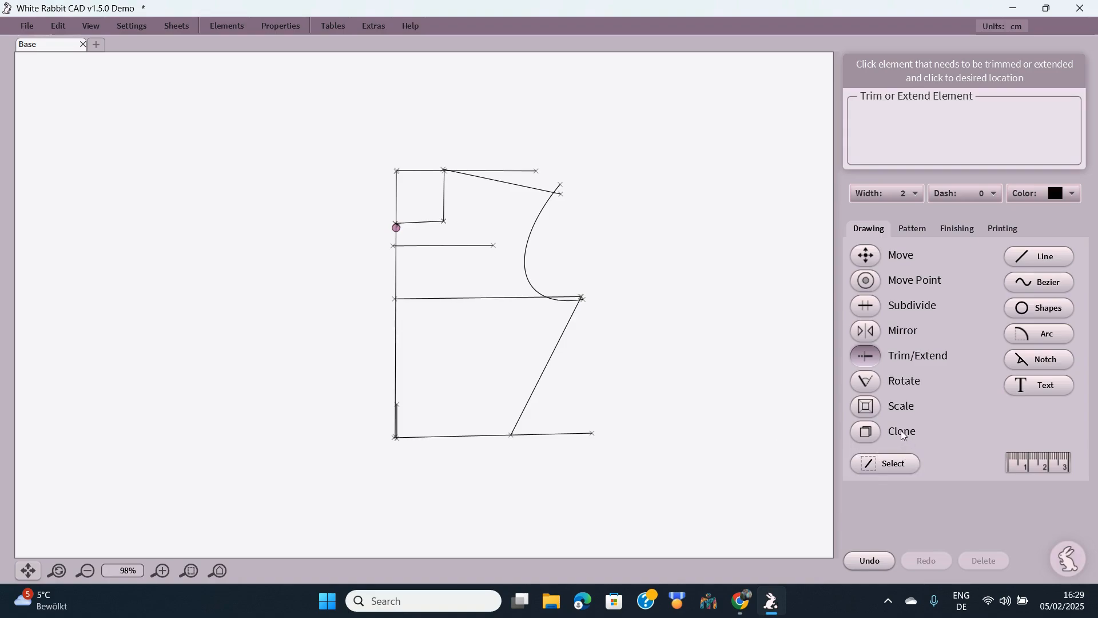
key(Escape)
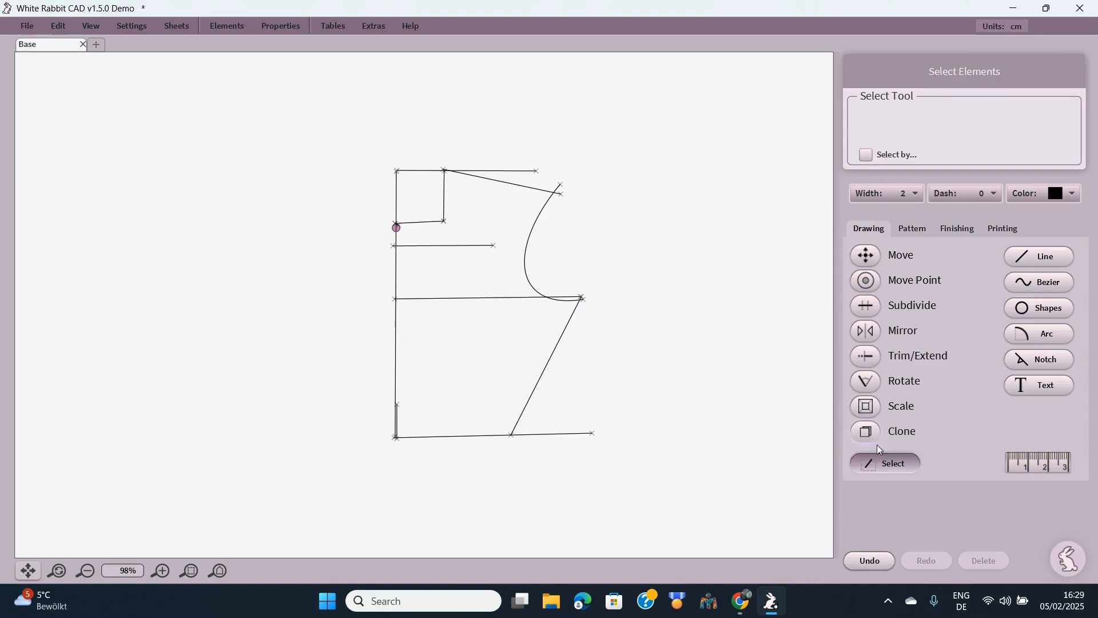
- Set the line width to 3
click(887, 469)
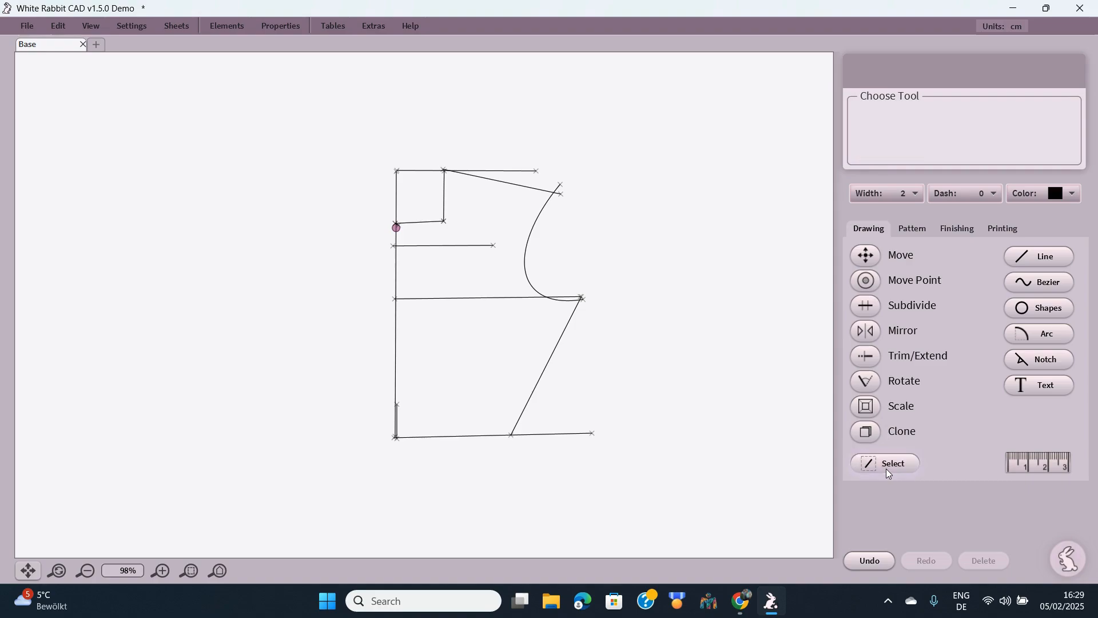
key(Escape)
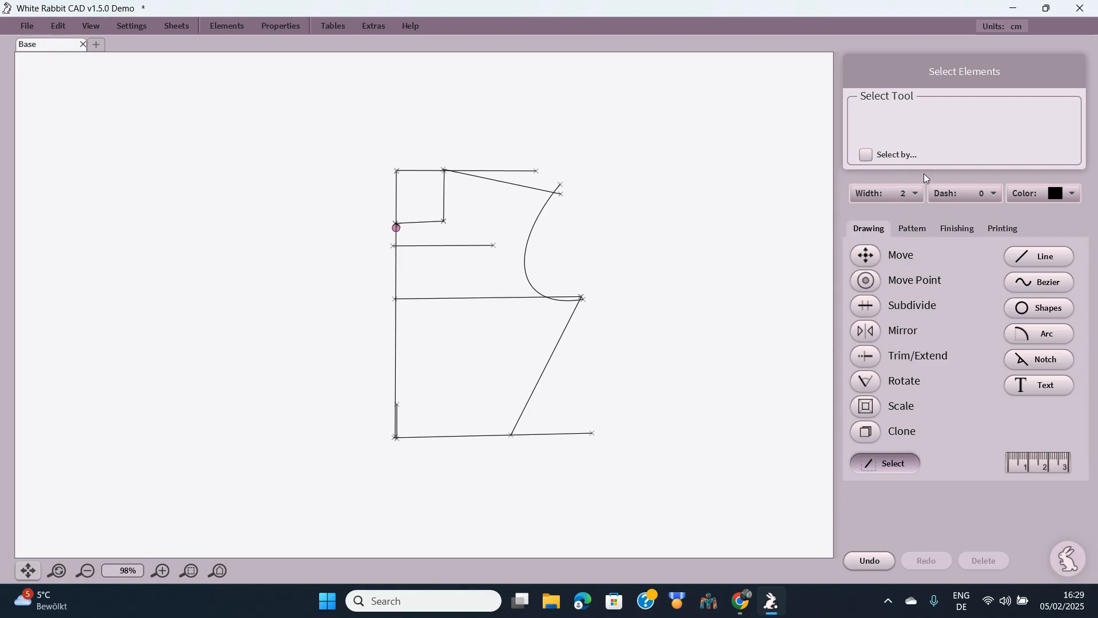
click(916, 193)
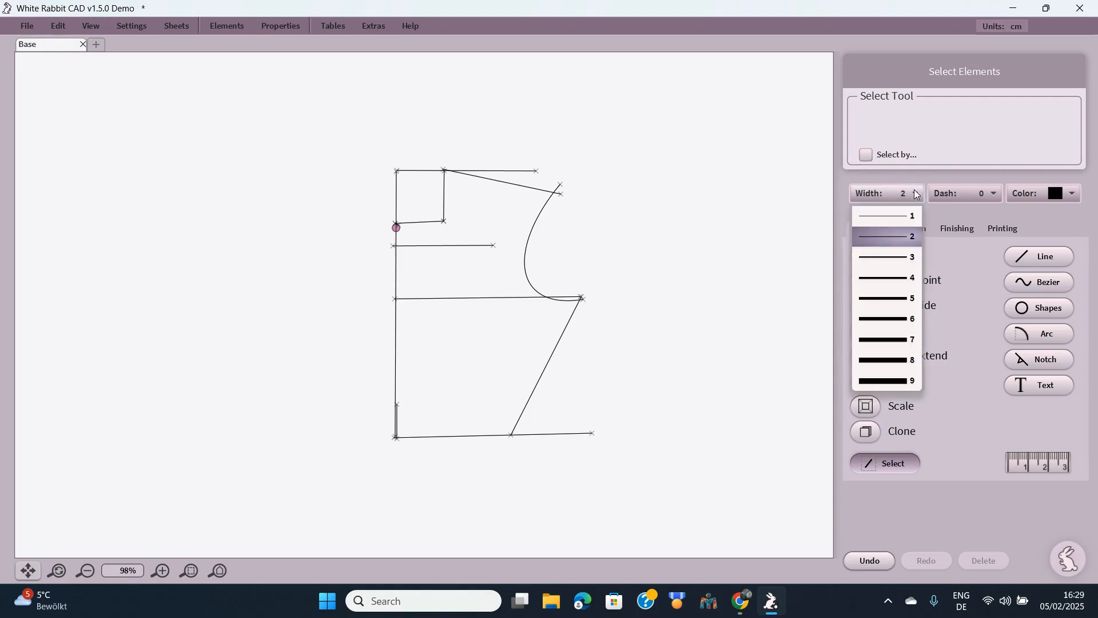
click(893, 256)
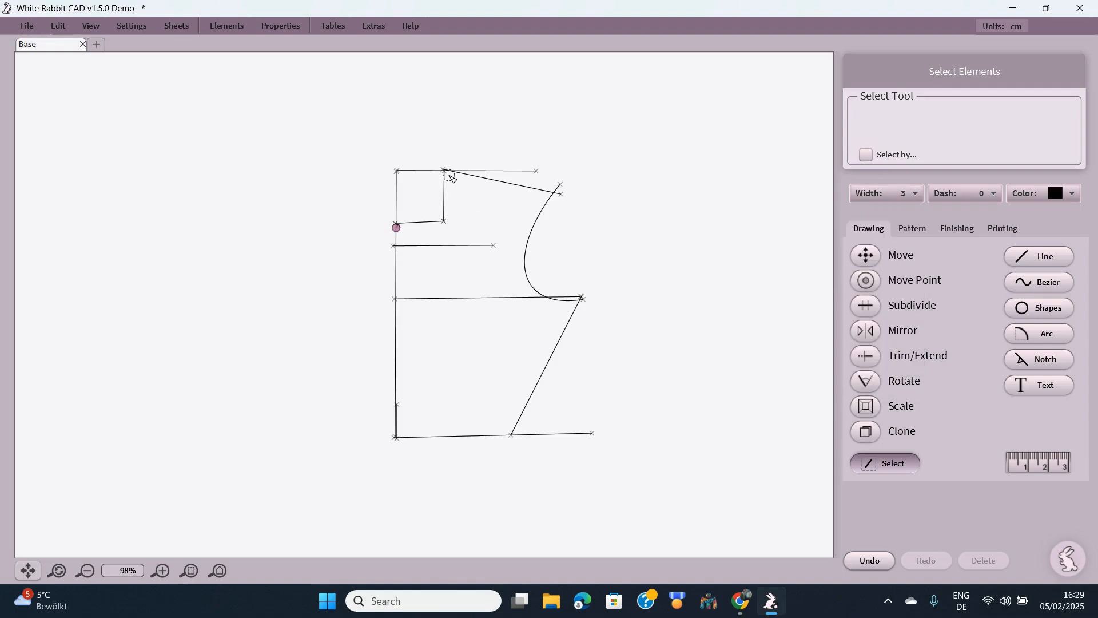
- Select the top, shoulder, neck edges, armhole, side seam, centre front and bottom lines together
click(551, 189)
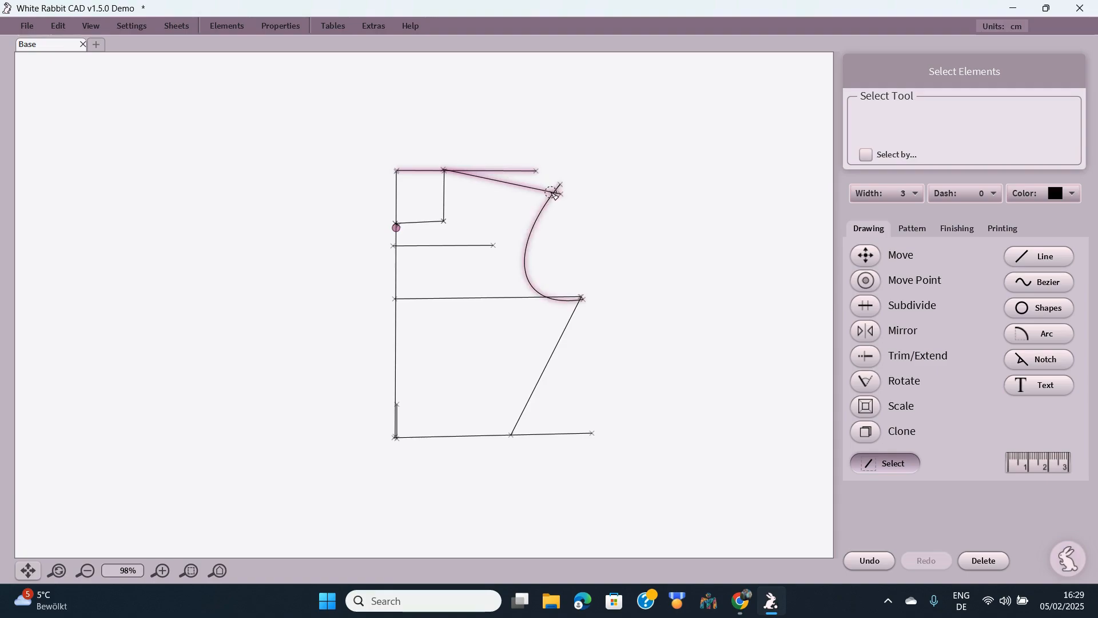
click(553, 196)
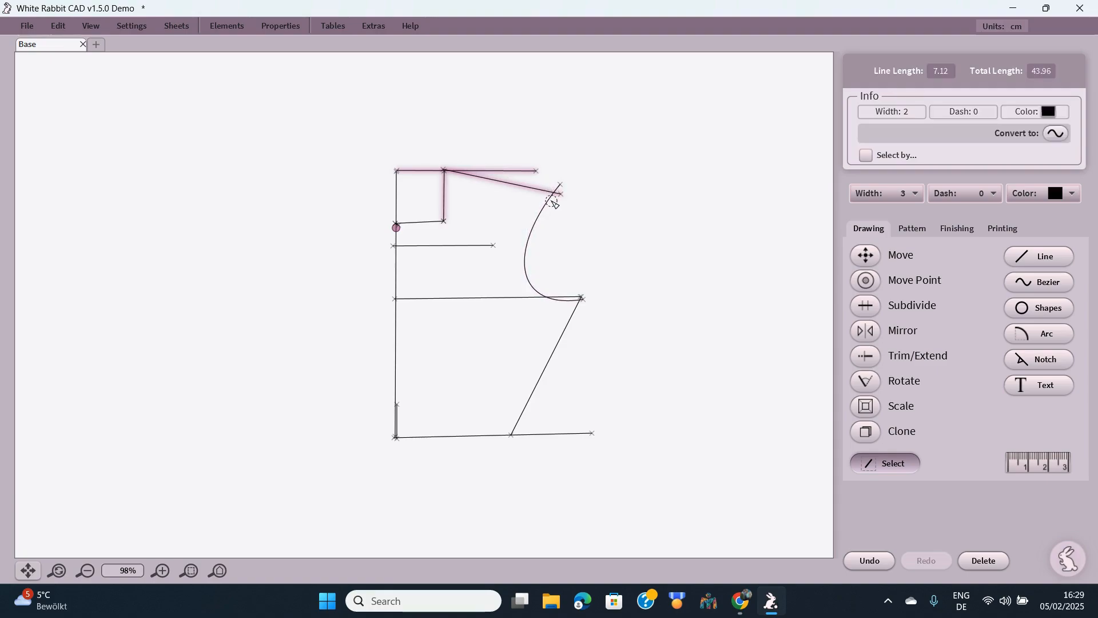
click(552, 200)
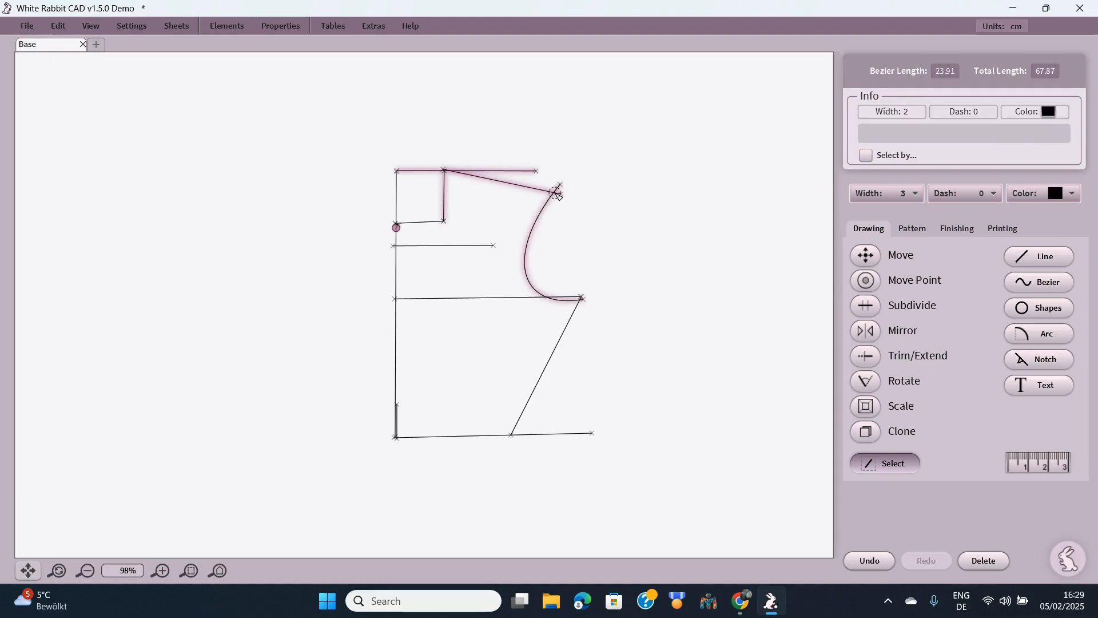
click(575, 312)
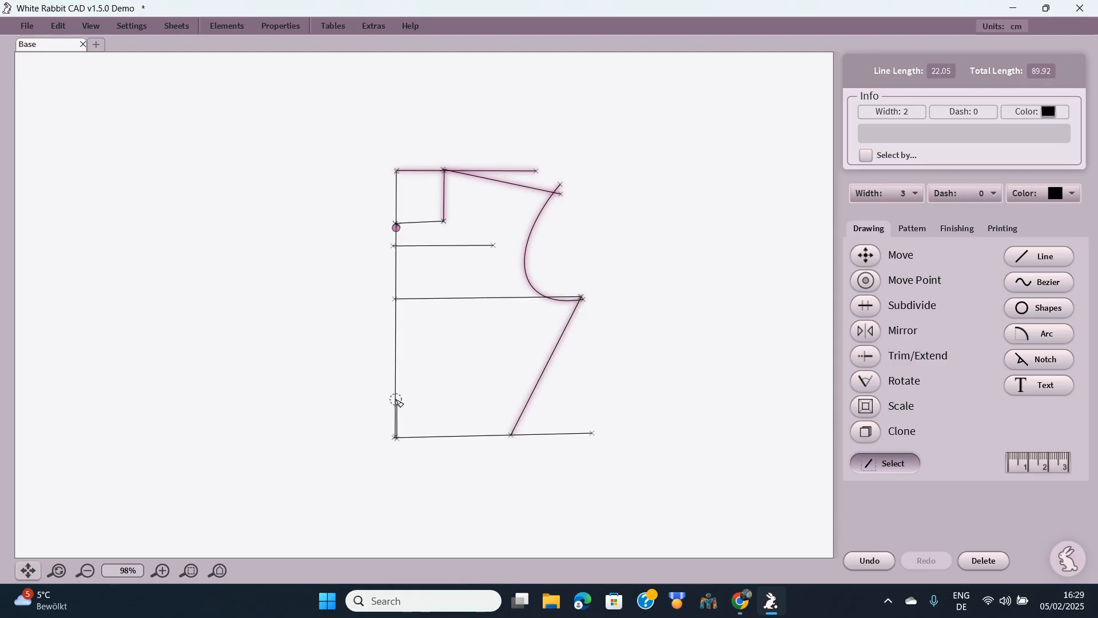
click(396, 400)
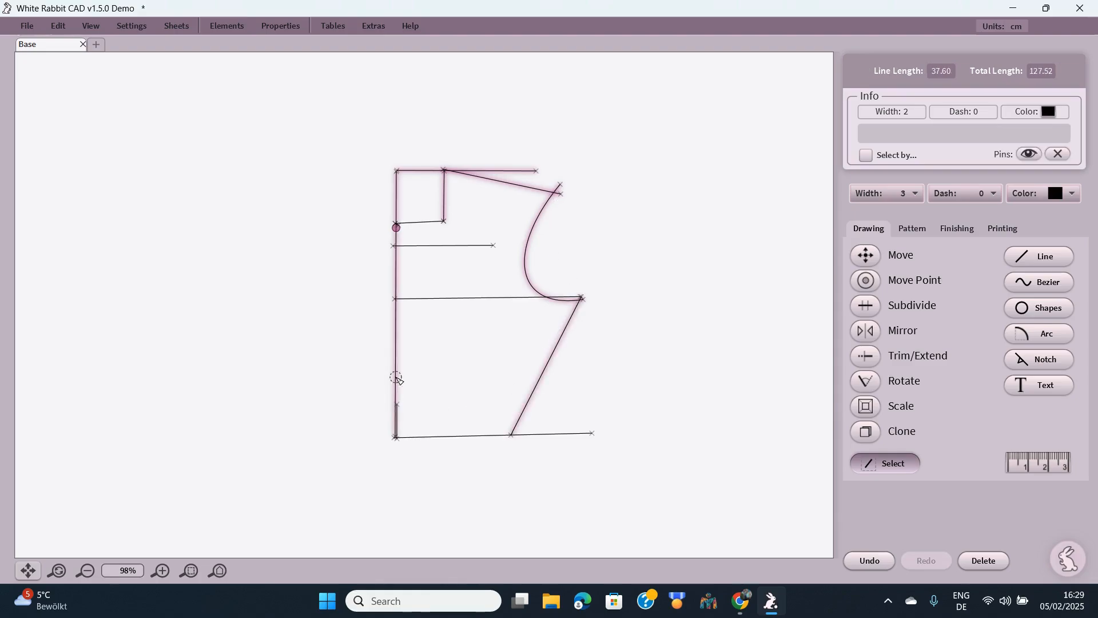
click(456, 435)
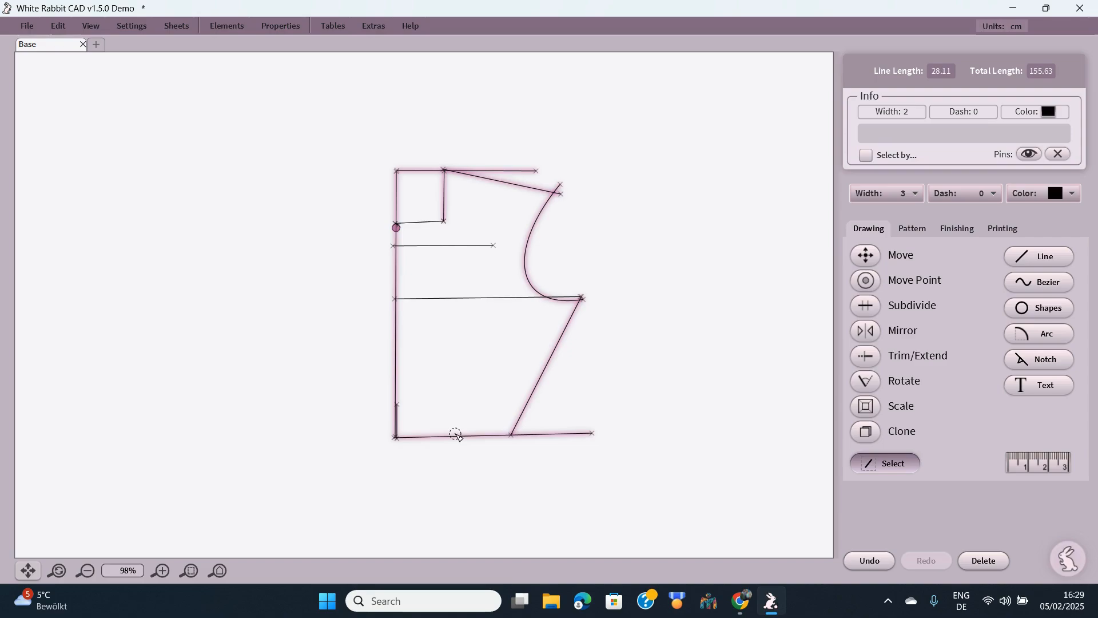
click(426, 221)
- Clone the selected outline using Paste in place
click(875, 432)
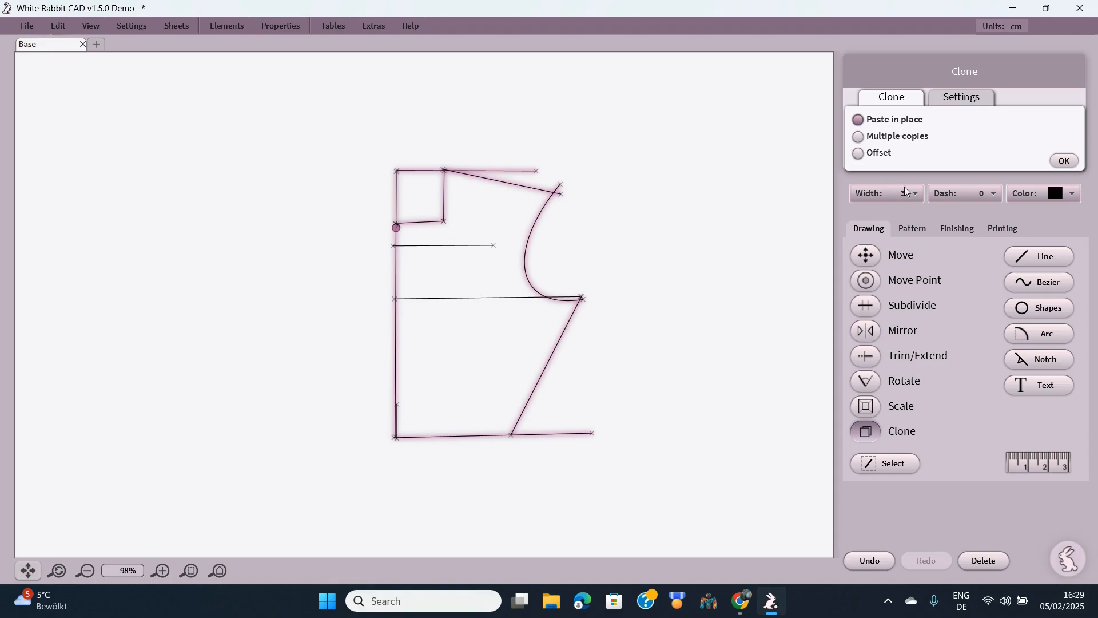
click(1065, 162)
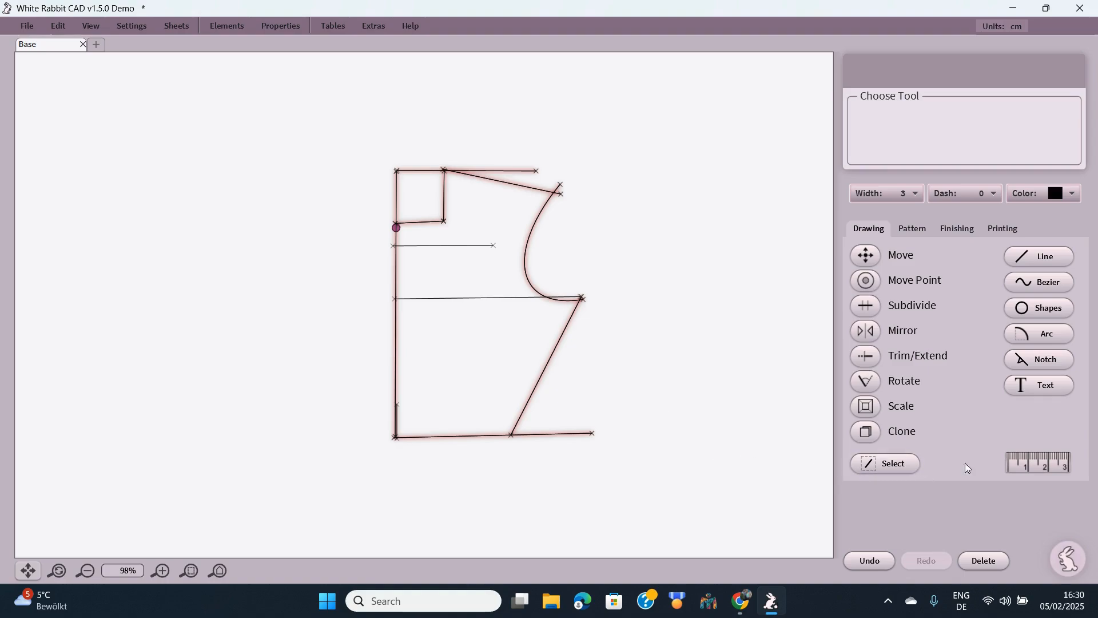
- Measure the bottom line from the front corner to the side seam, reading 16.25 cm
click(1040, 463)
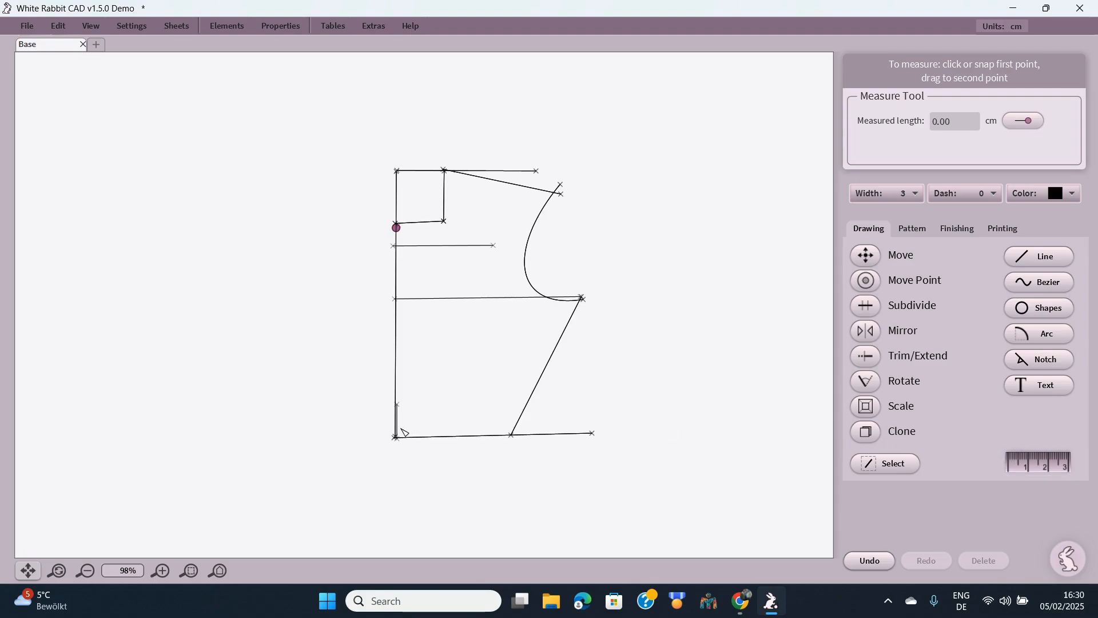
drag(397, 432, 512, 433)
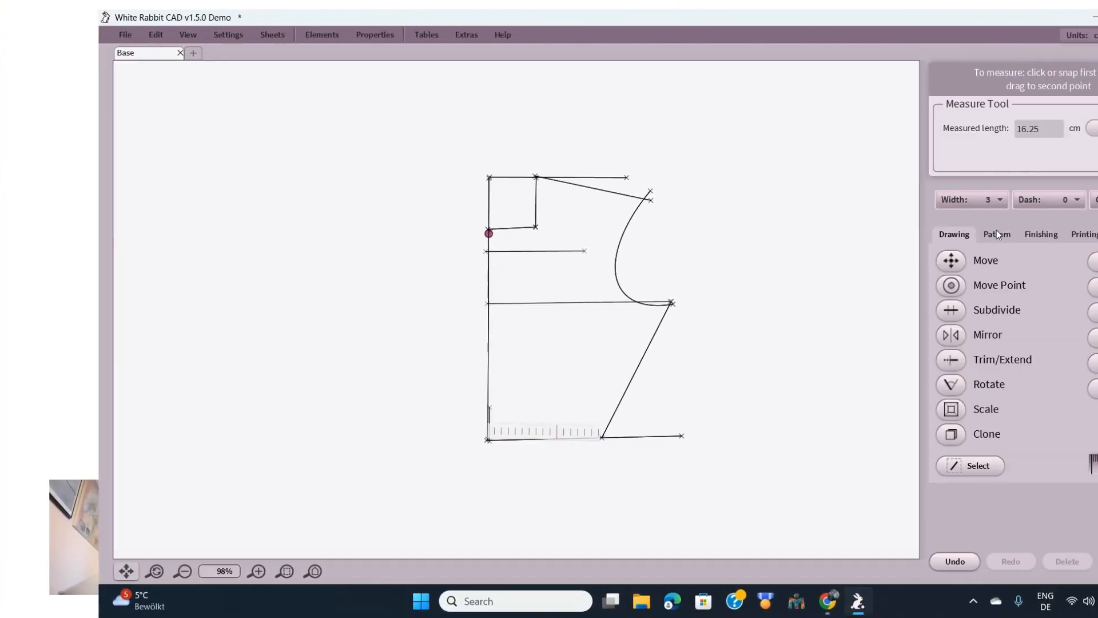
click(915, 232)
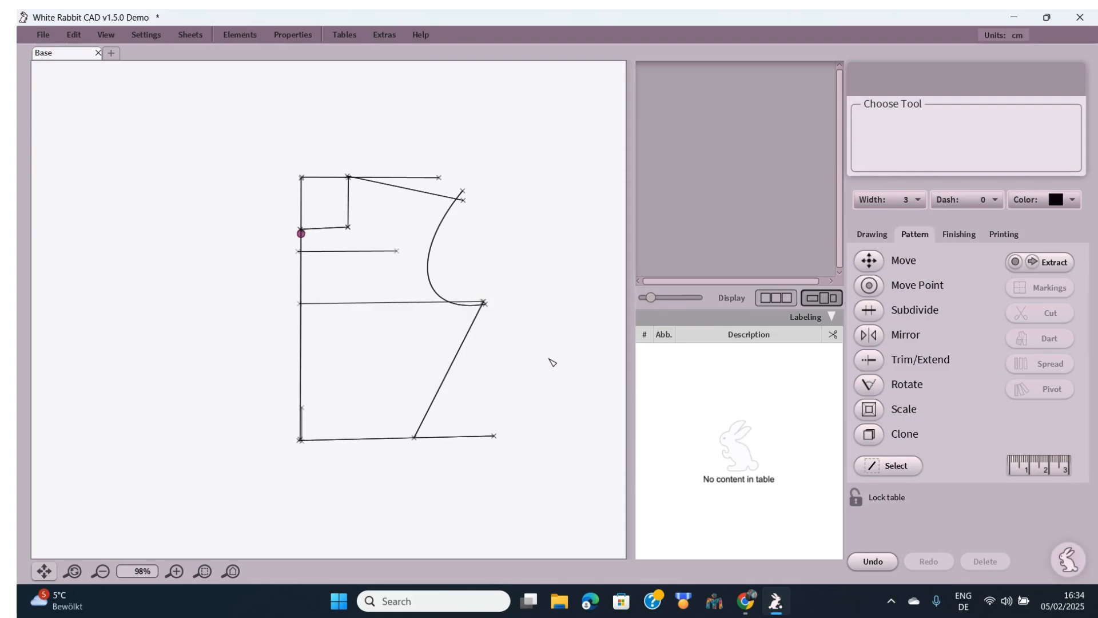
- Switch the tool panel to the Finishing tools
click(950, 233)
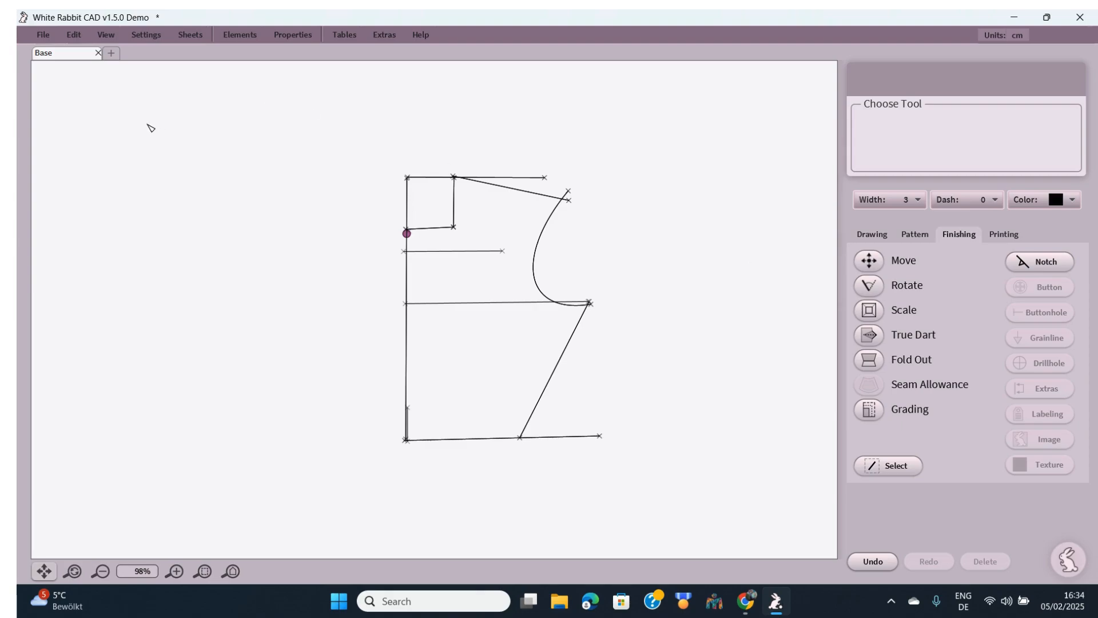
- Open the Basic_Block pattern file from the Examples folder
click(43, 35)
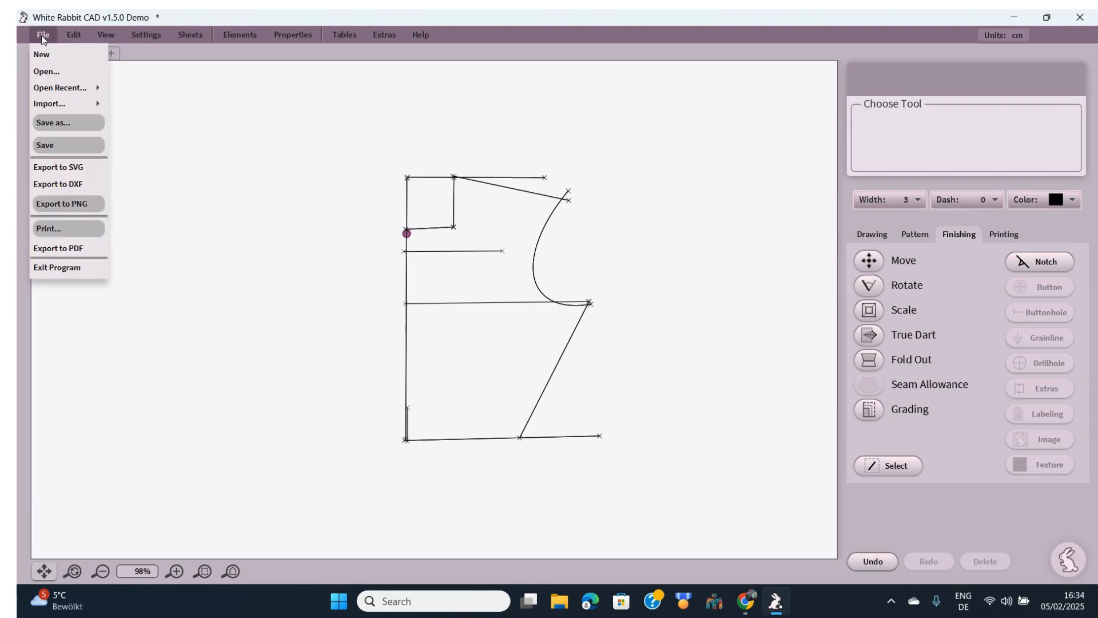
click(45, 71)
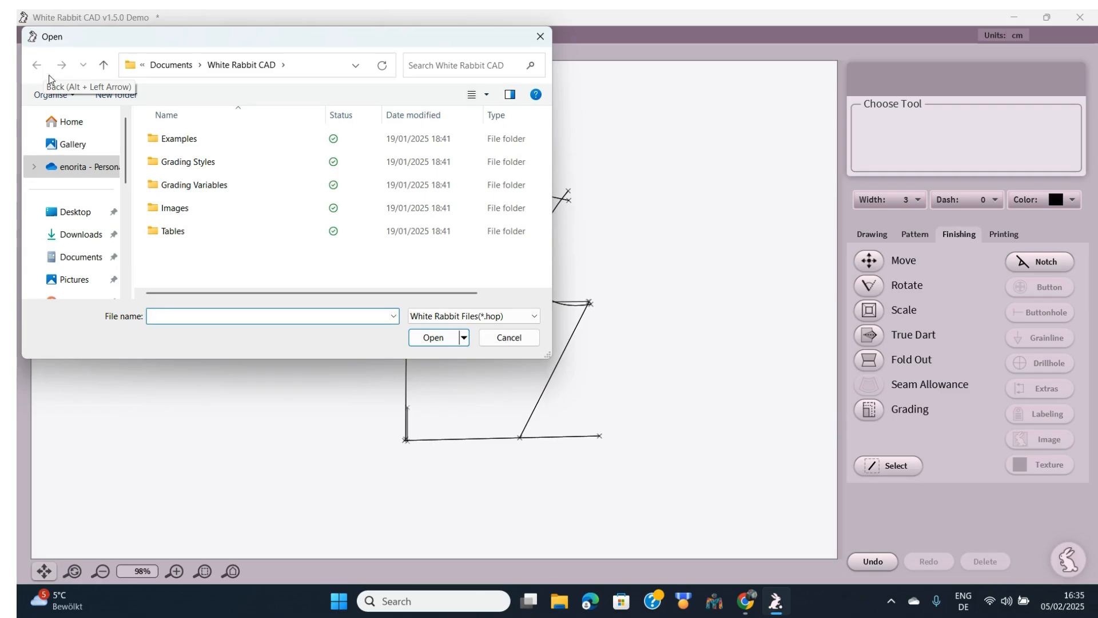
click(183, 144)
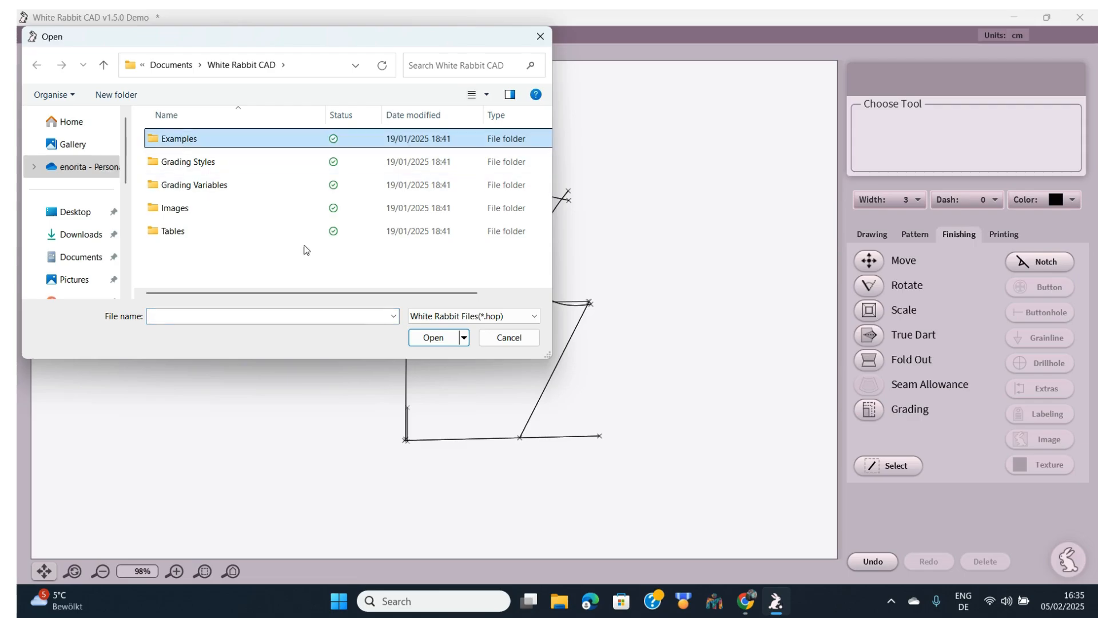
click(433, 339)
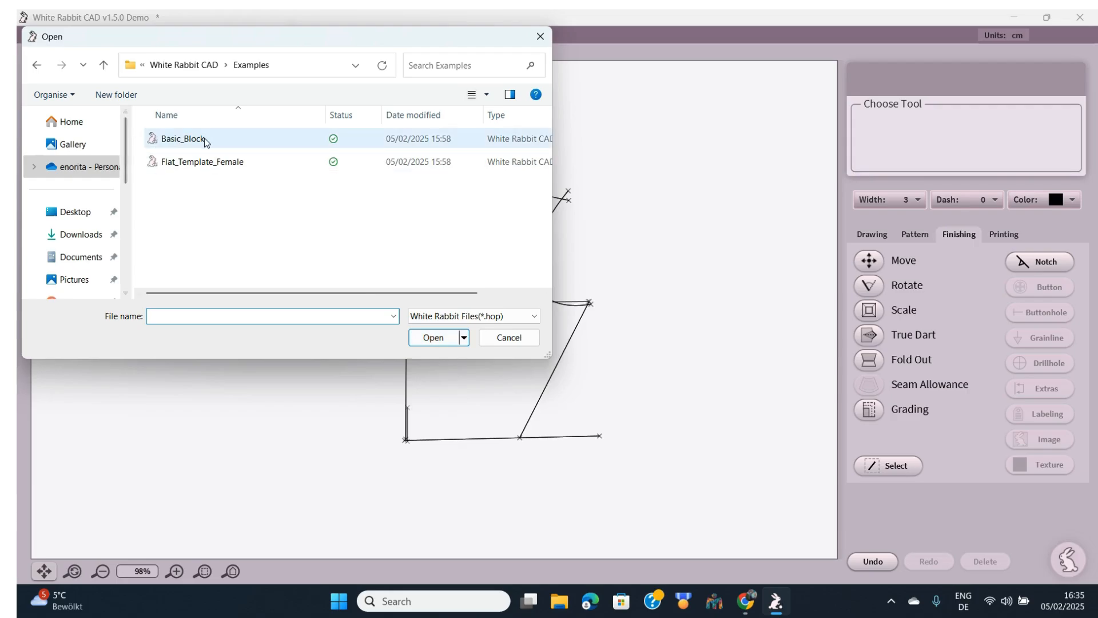
click(183, 139)
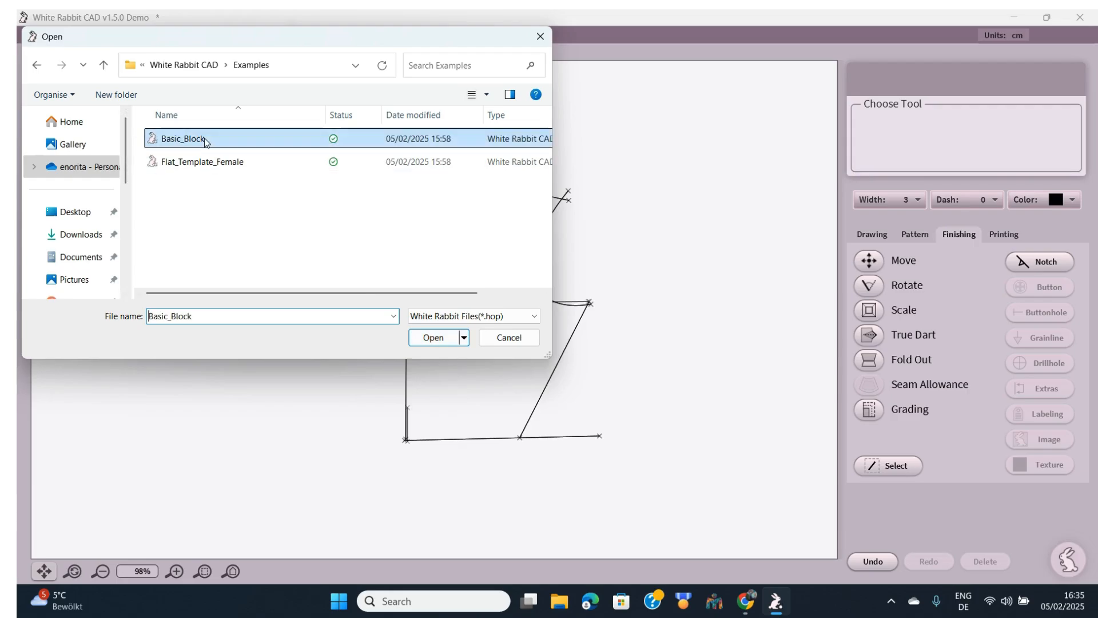
click(432, 335)
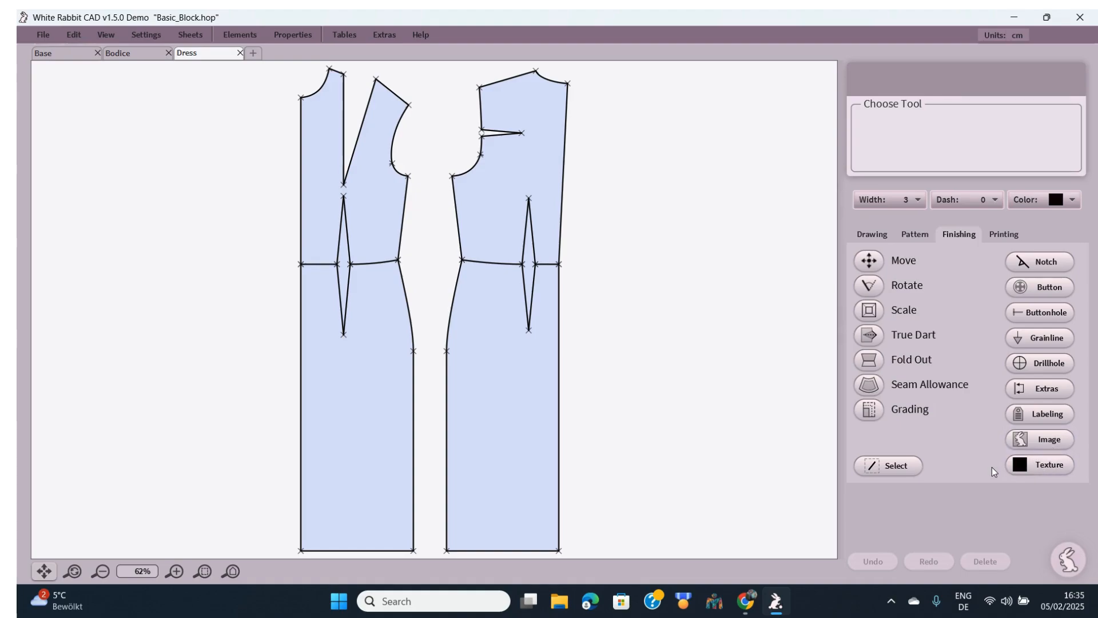
- Show the Texture swatches and scroll the Choose Texture row to the right
click(1050, 472)
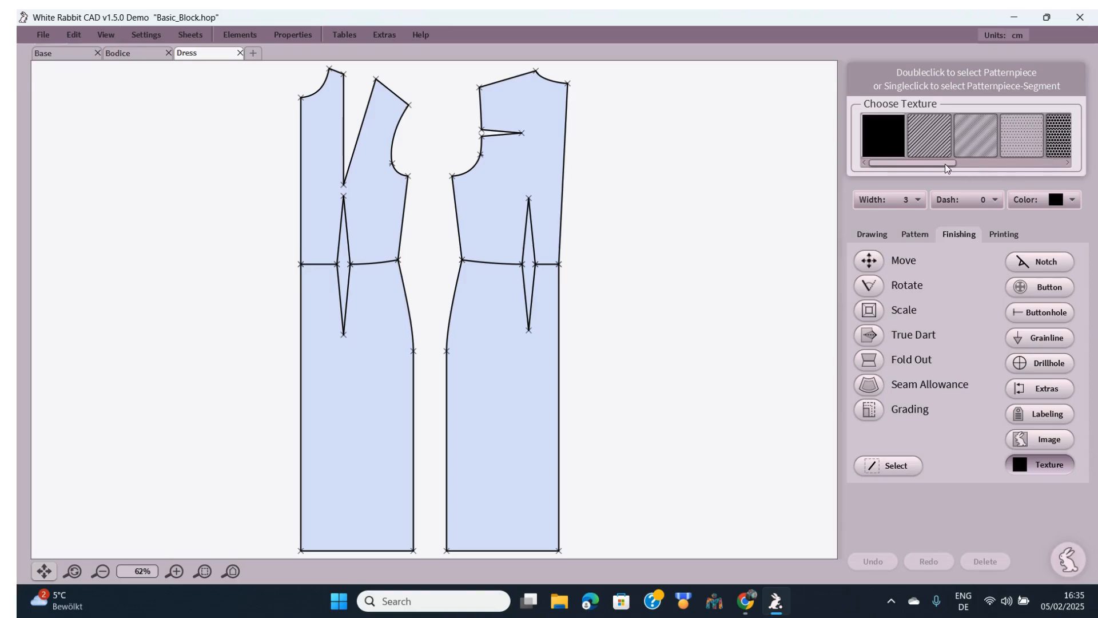
mouse_move(945, 163)
mouse_down()
mouse_move(1095, 166)
mouse_move(899, 171)
mouse_up()
- Switch to the Bodice sheet, fit it to the view, and open its print preview
click(116, 56)
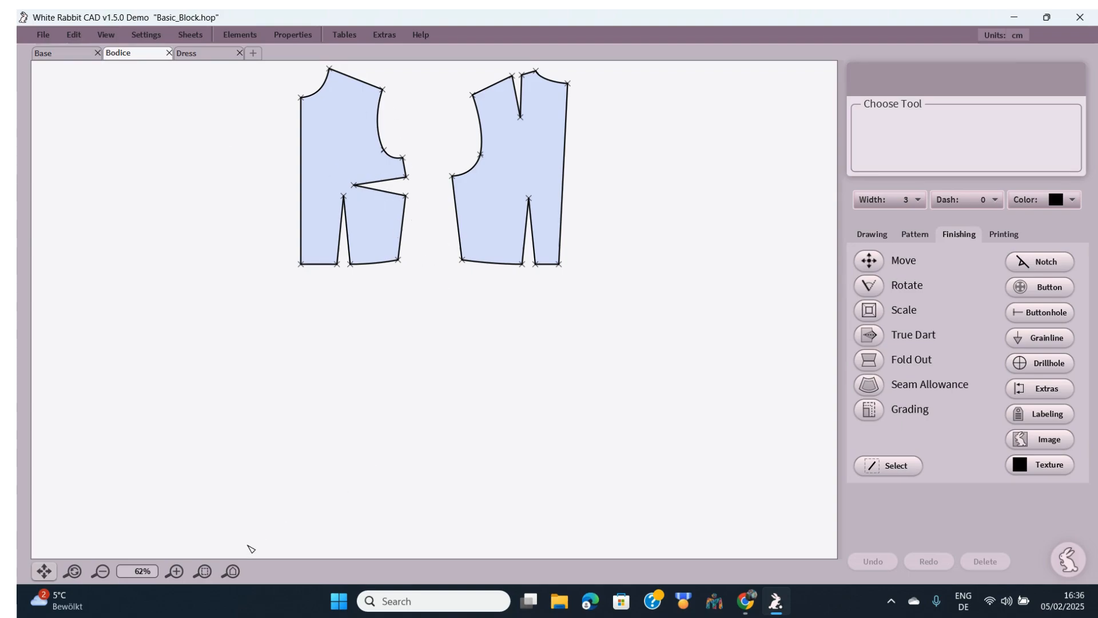
click(224, 578)
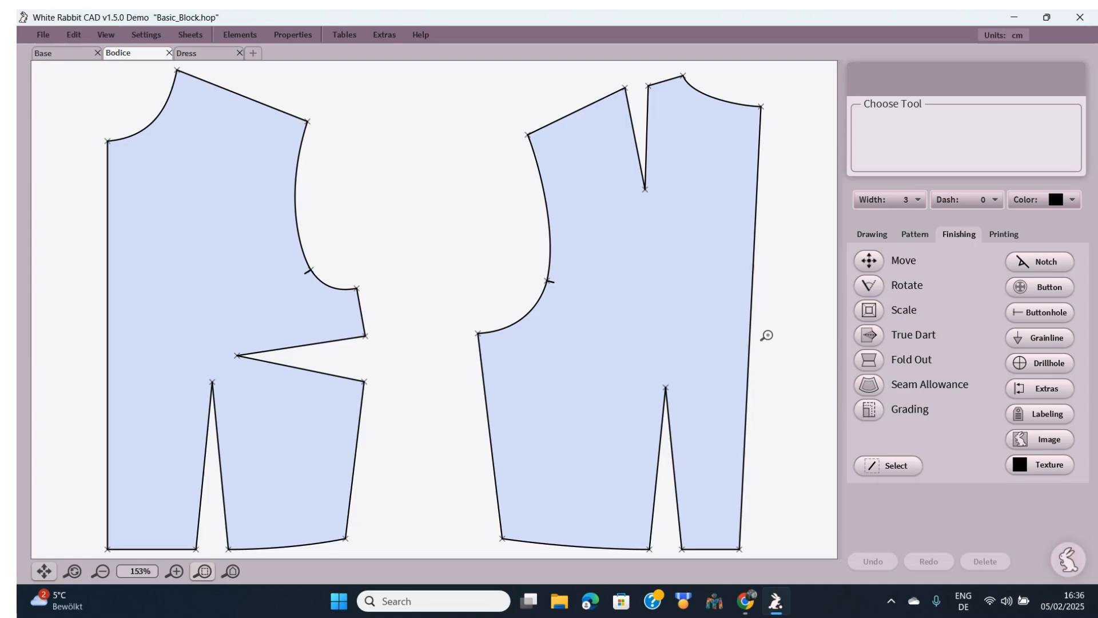
click(871, 233)
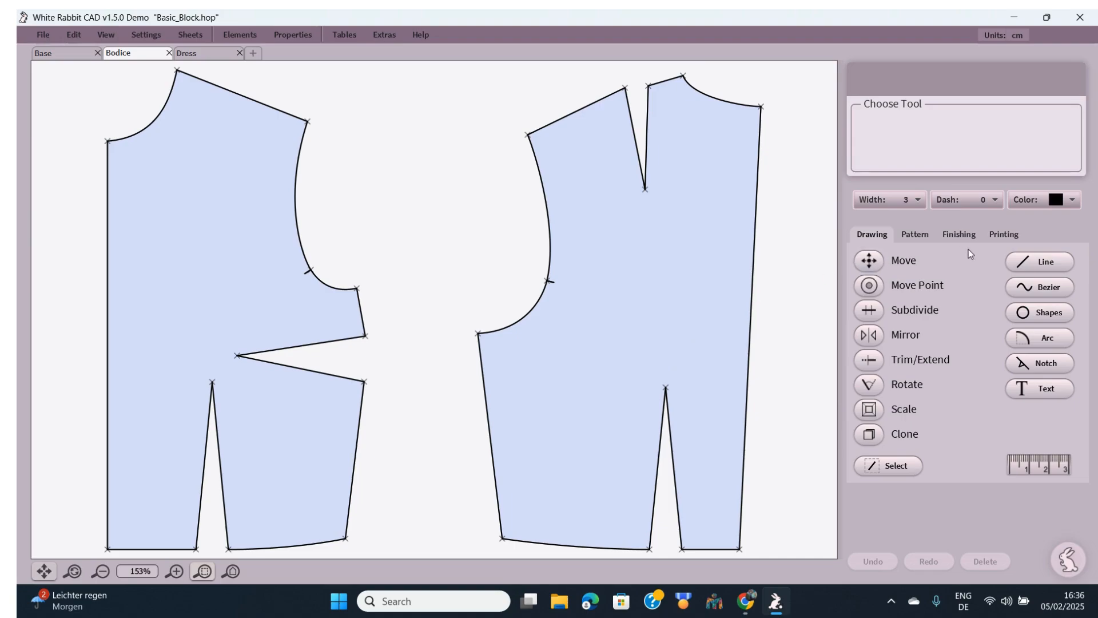
click(971, 232)
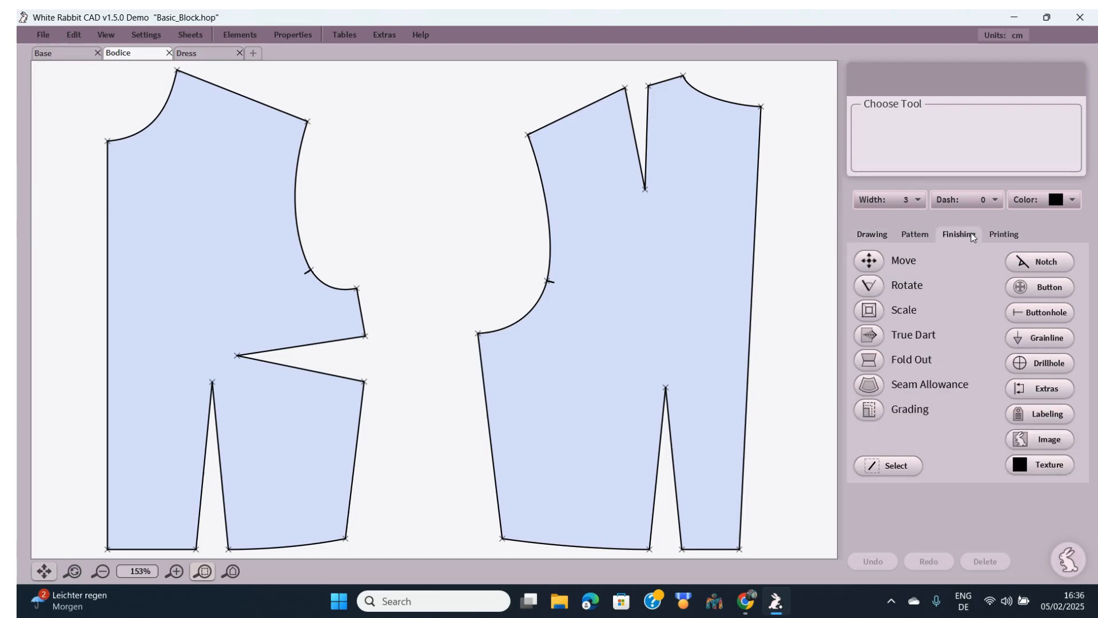
click(1012, 234)
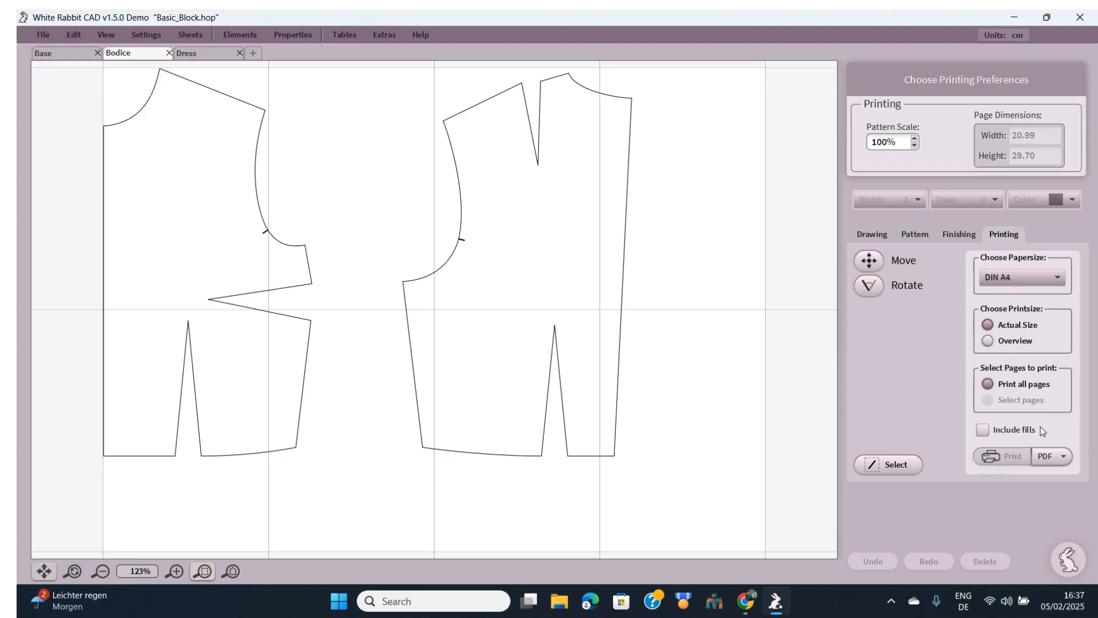
- Check the PDF export options, then return to the Pattern tools
click(1064, 456)
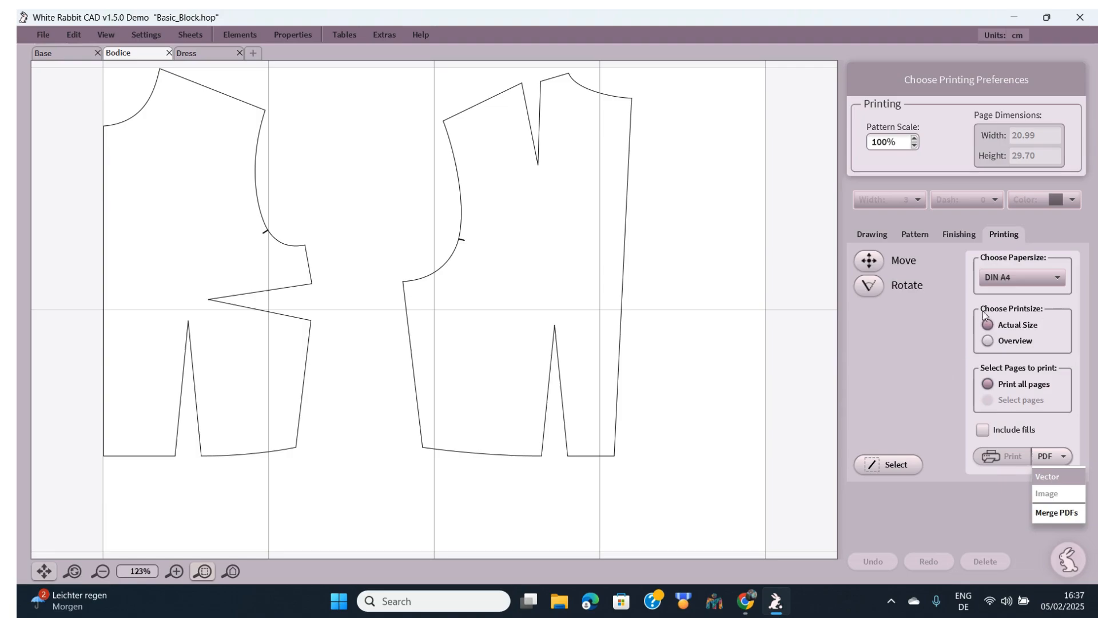
click(916, 235)
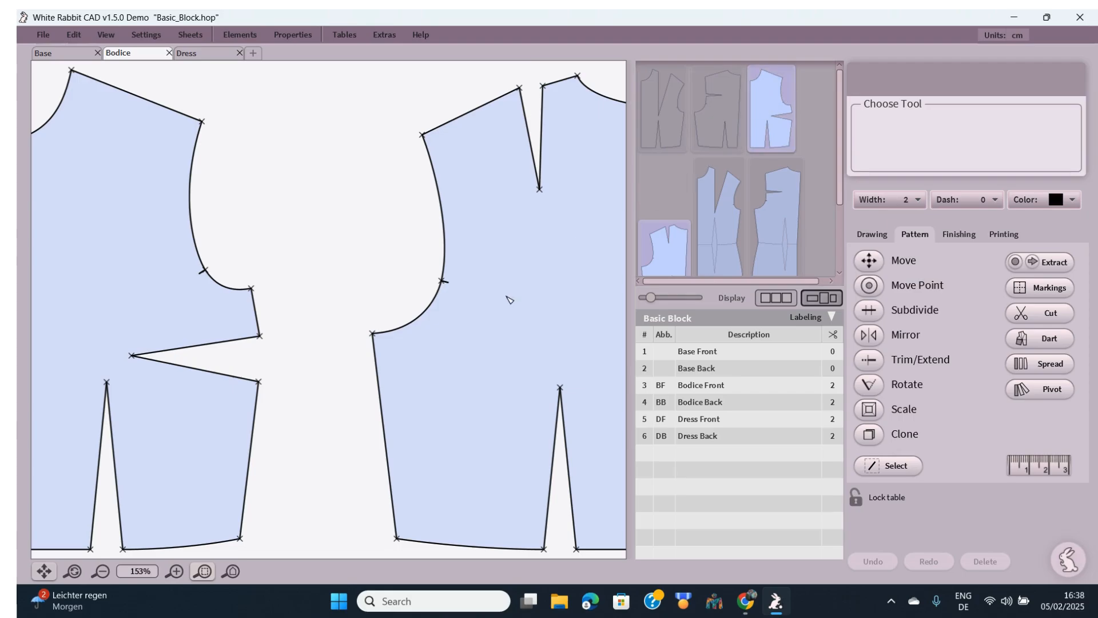
- Zoom out on the bodice pieces and start the Dart transfer tool, set to 100%
click(228, 576)
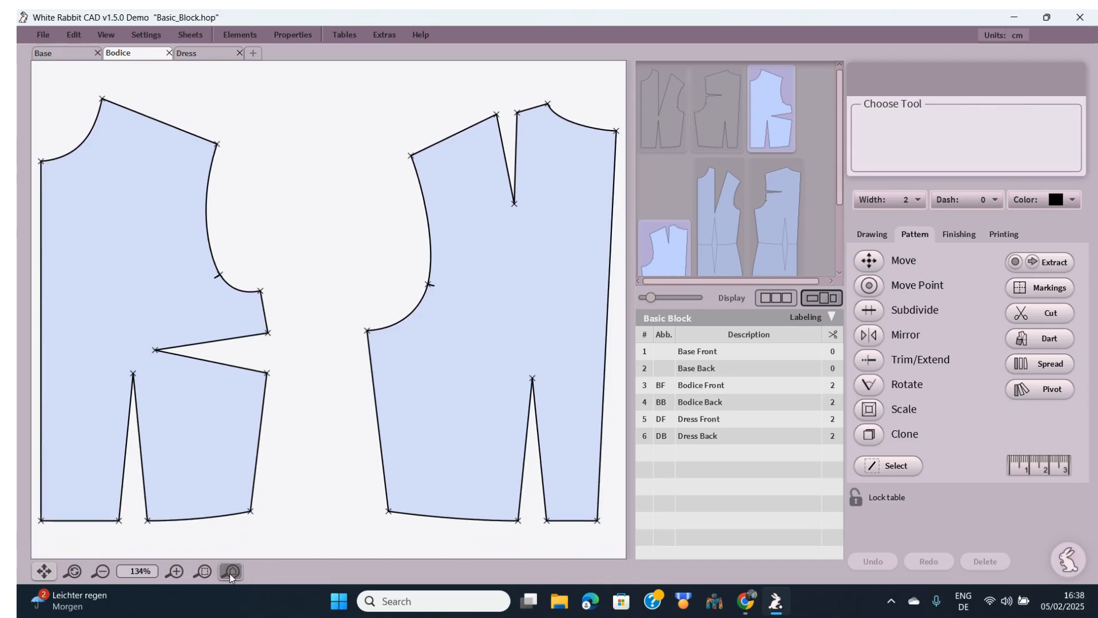
click(177, 571)
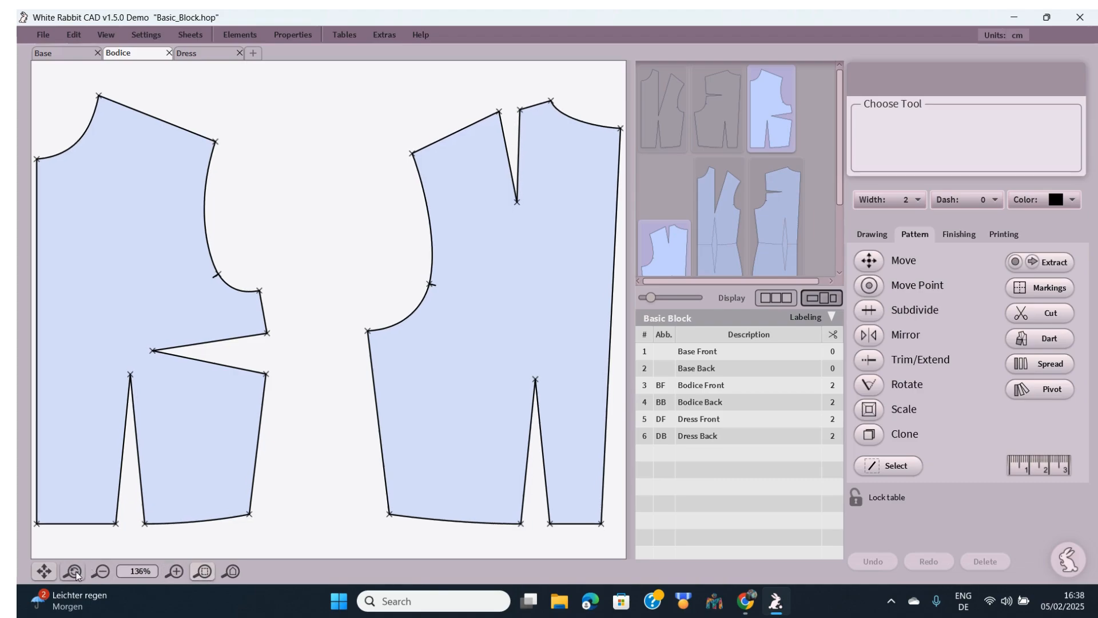
click(100, 571)
click(100, 571)
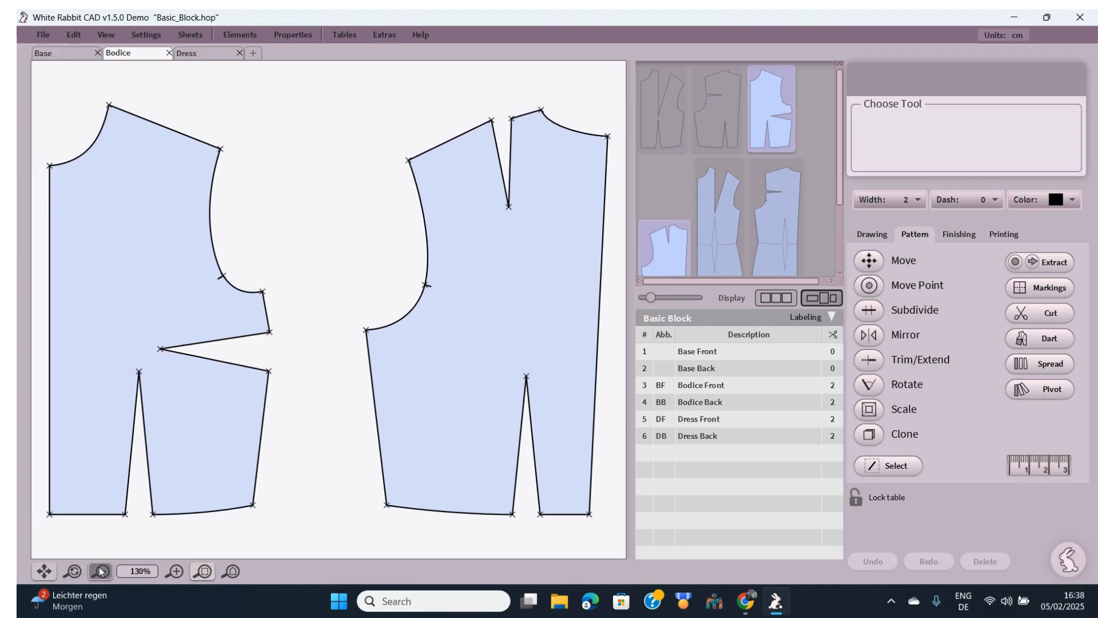
click(100, 571)
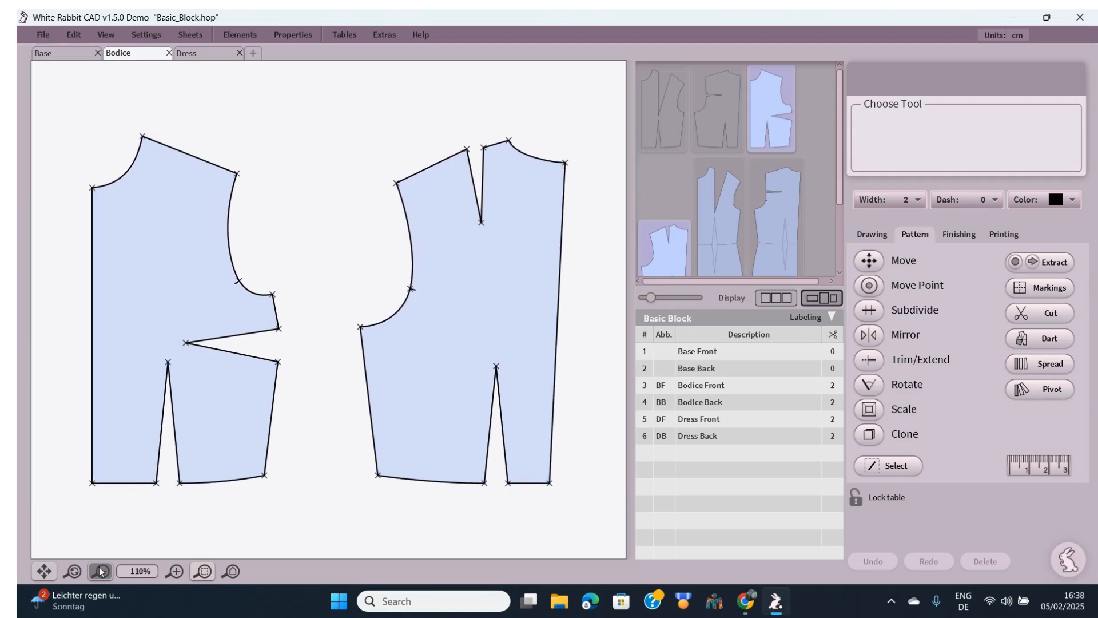
click(100, 571)
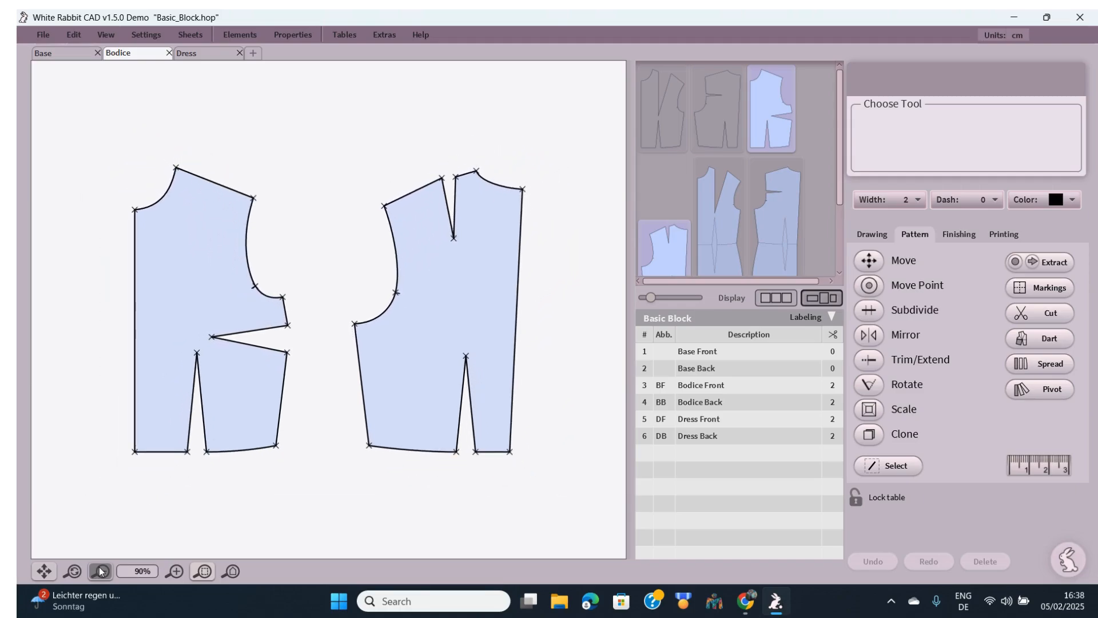
click(100, 571)
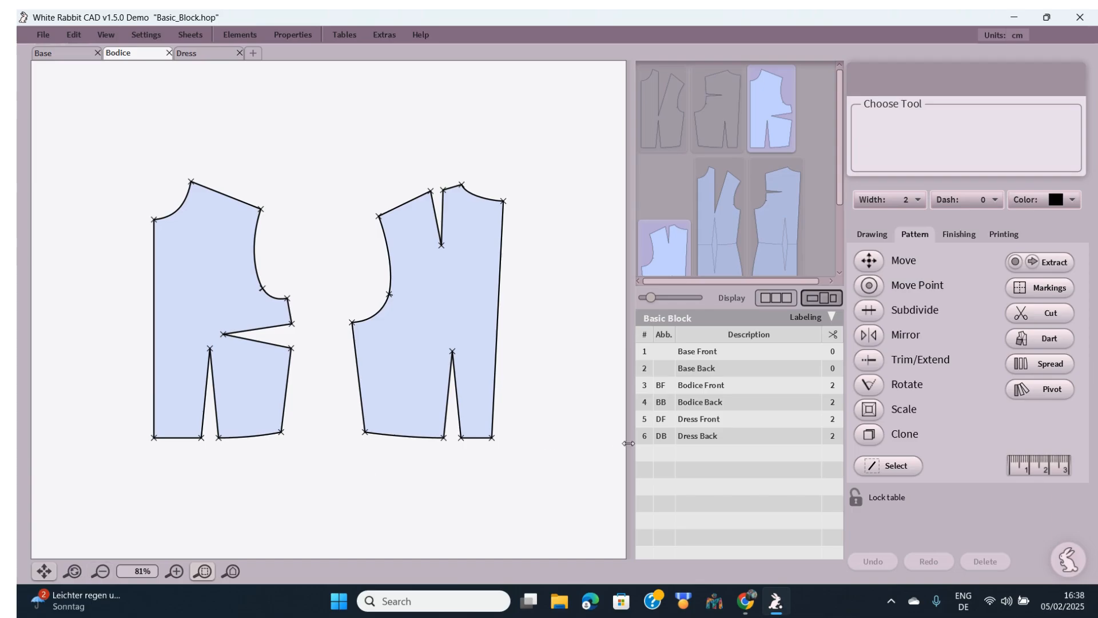
click(1050, 337)
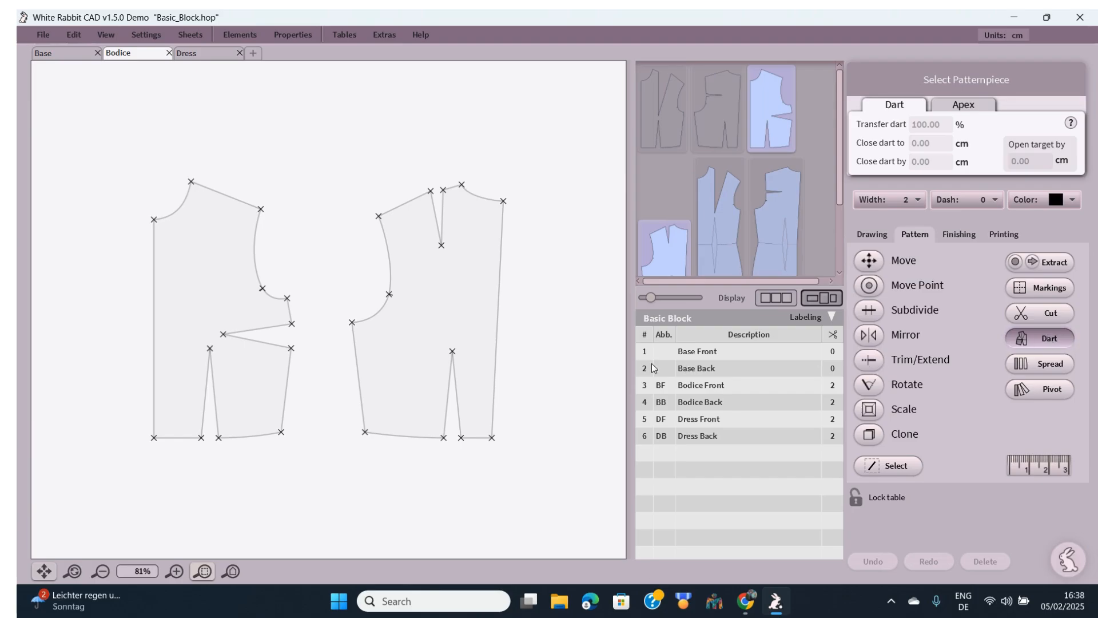
- Pivot the front bodice's bust dart at its apex, lower leg fixed, to the shoulder point
click(218, 308)
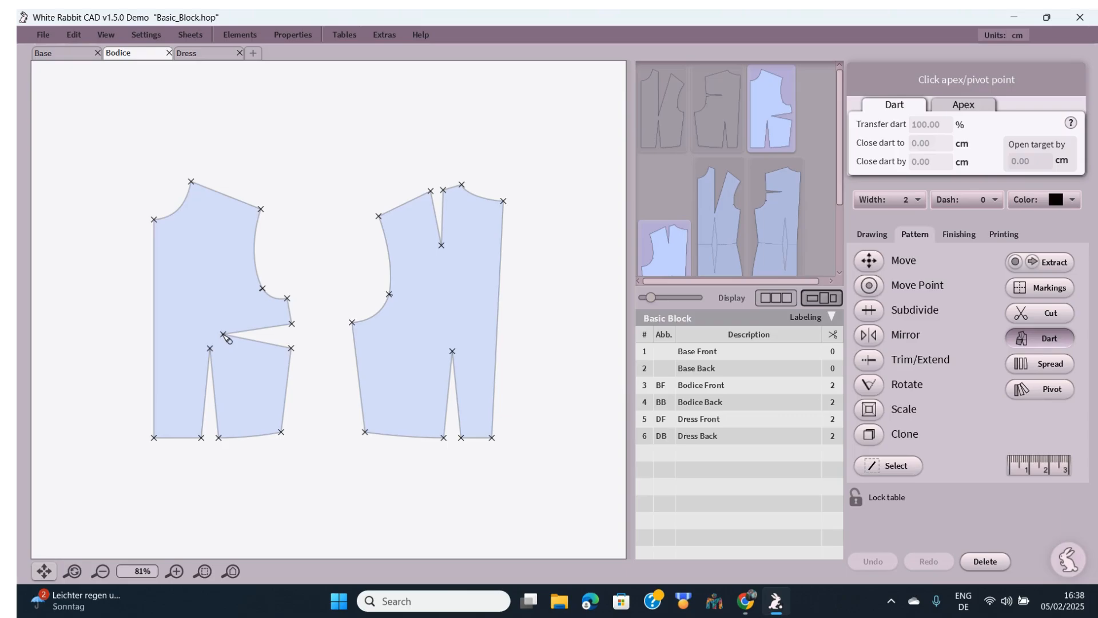
click(223, 334)
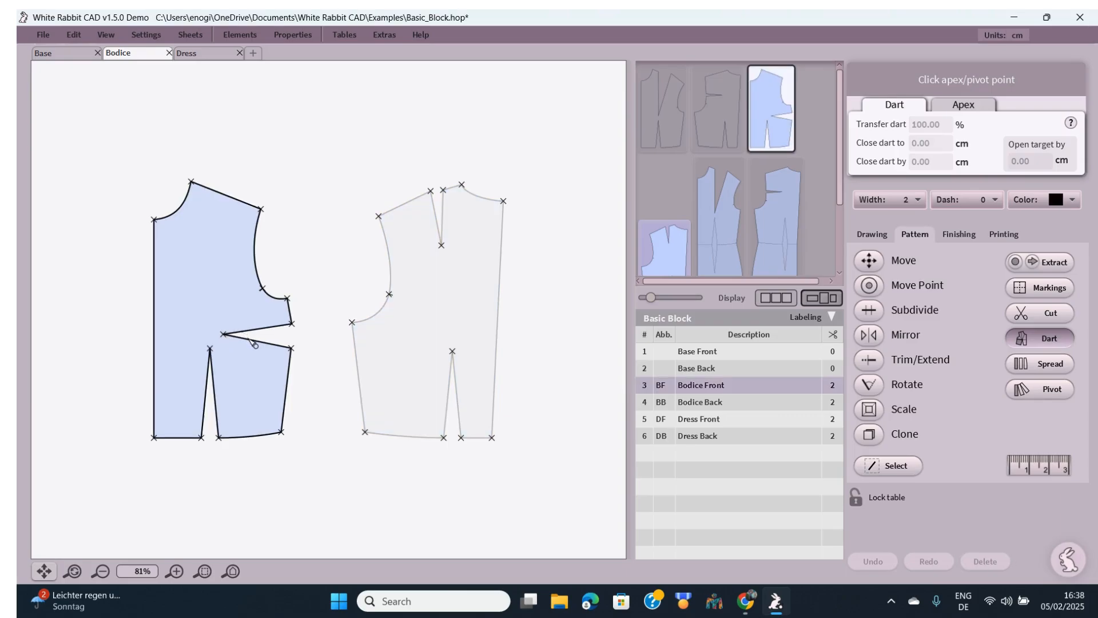
click(249, 336)
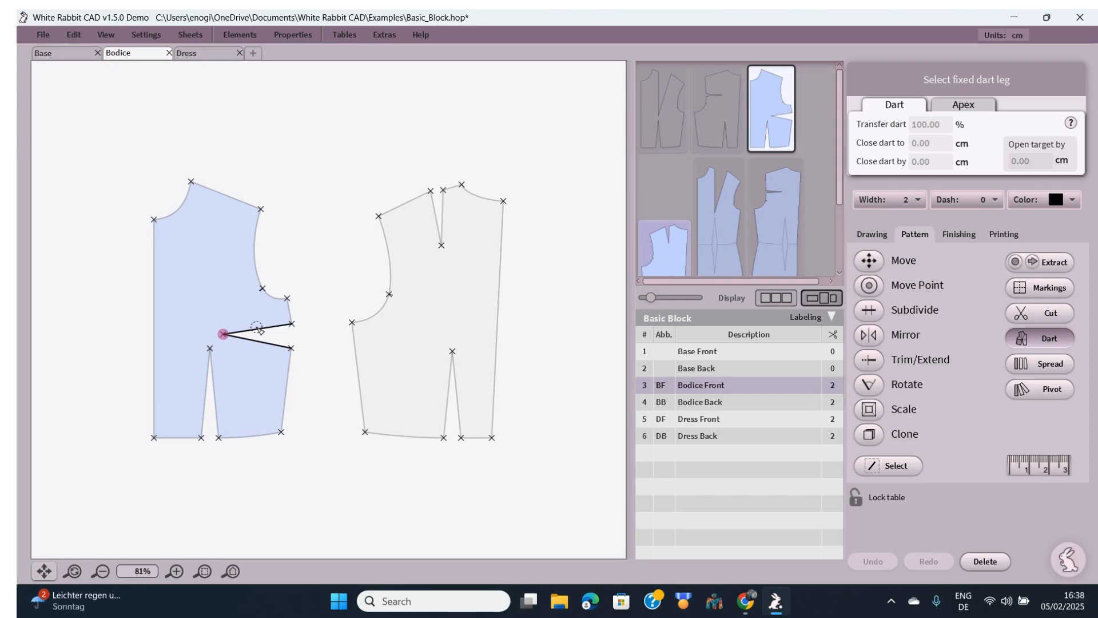
click(261, 343)
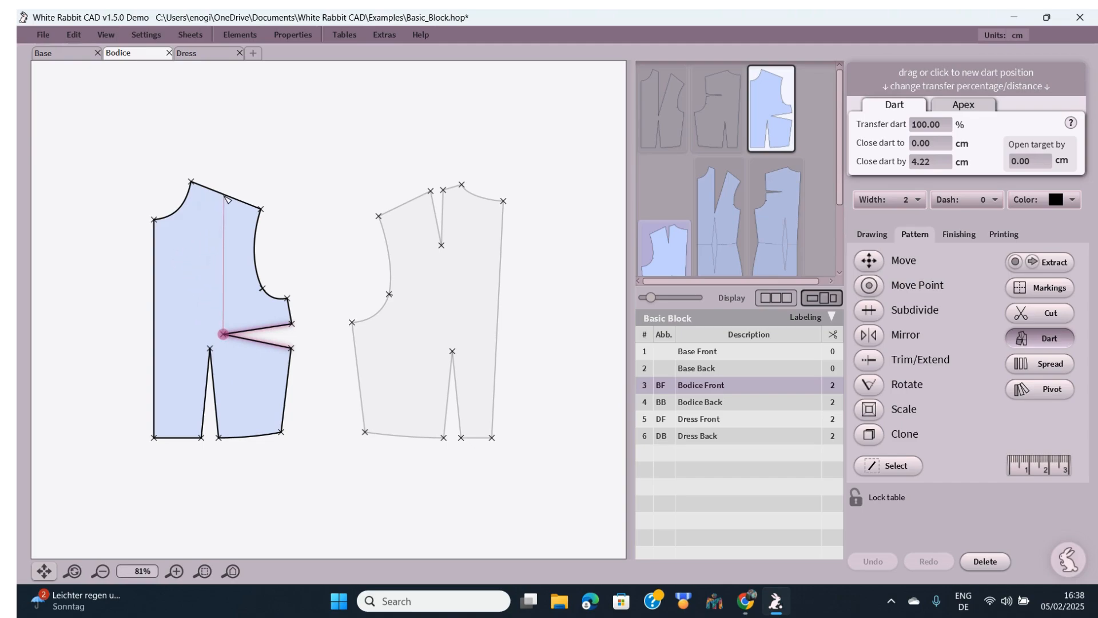
click(228, 200)
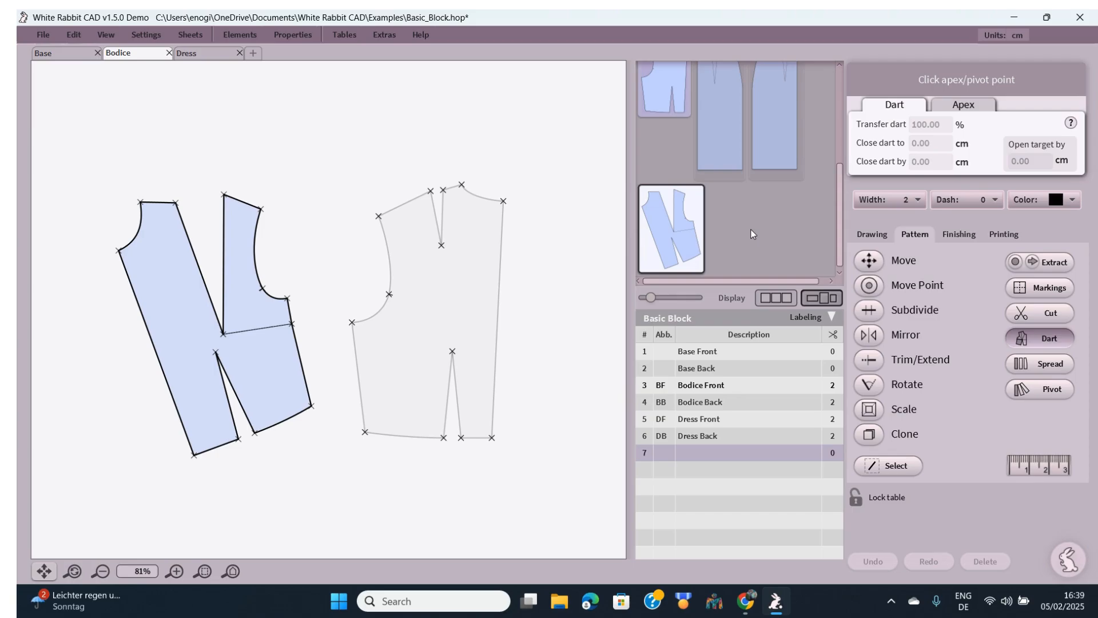
right_click(684, 207)
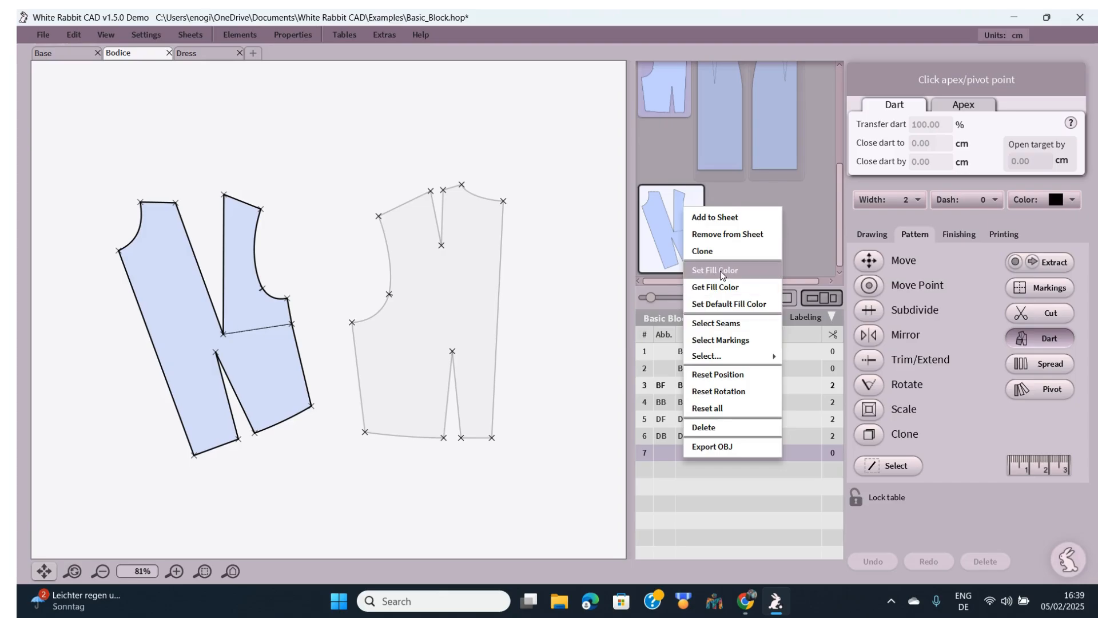
- Choose Add to Sheet for the new dart-transferred piece
click(716, 217)
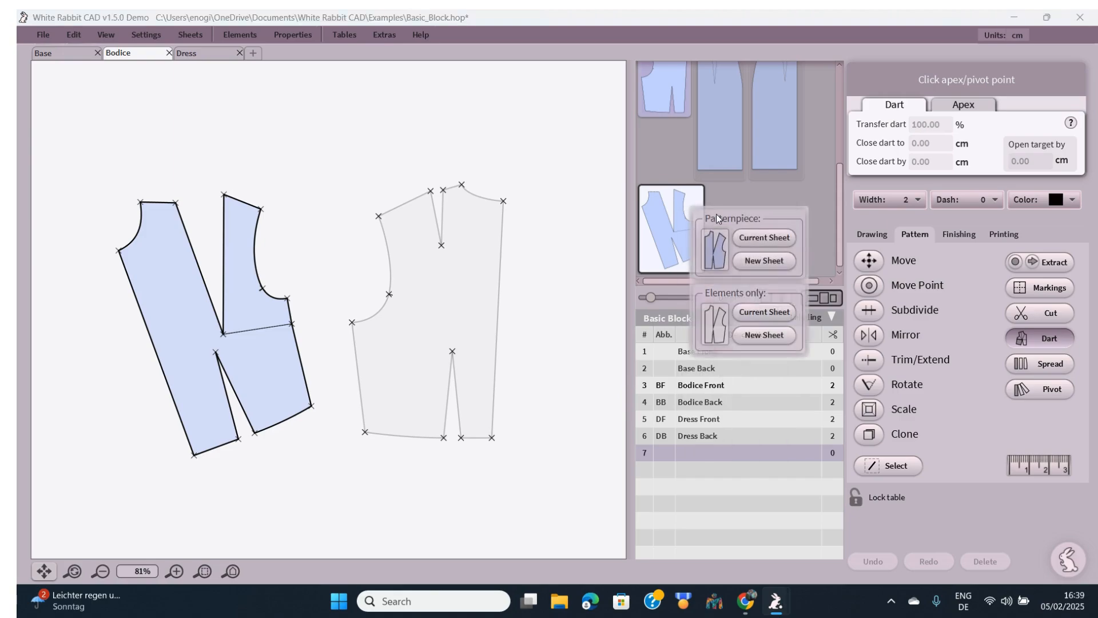
- Add the dart-transferred bodice as a pattern piece on a new sheet, Pattern 01
click(770, 259)
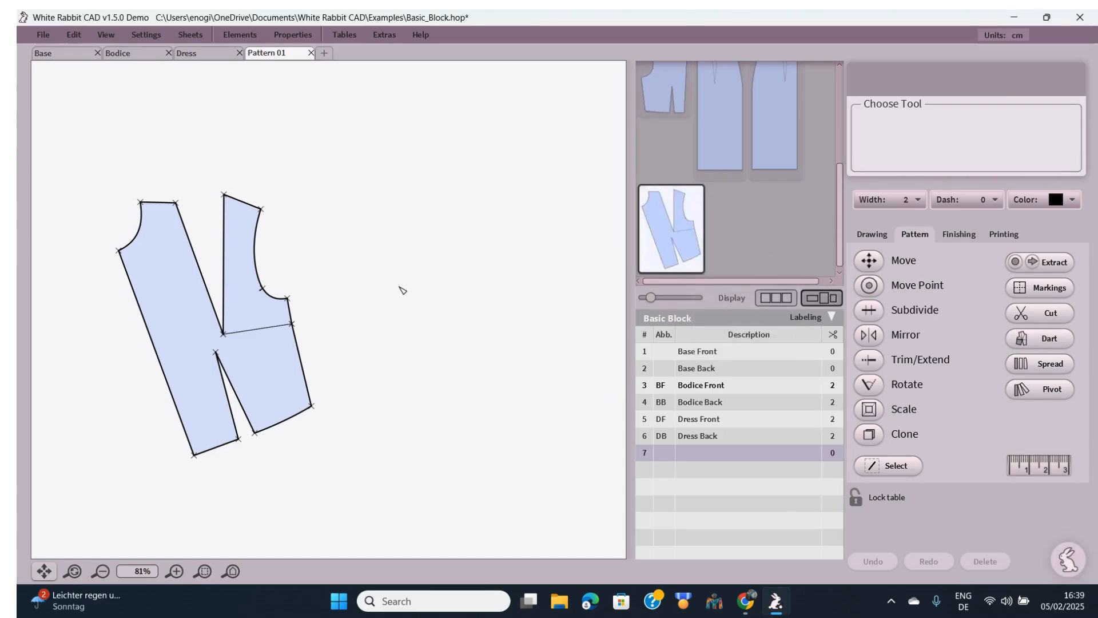